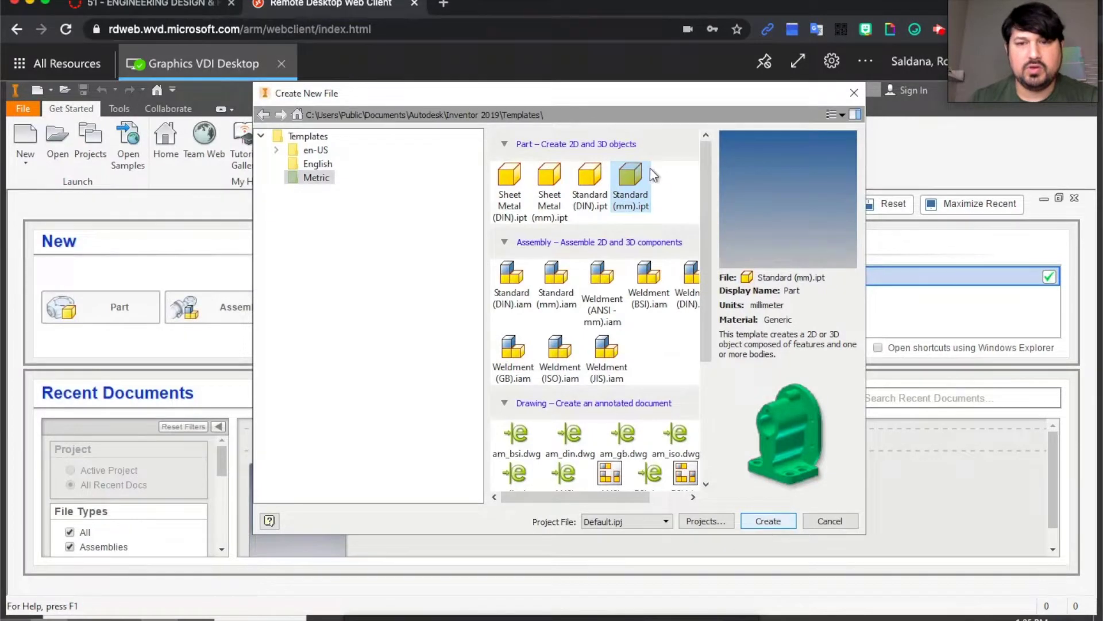
Step: Create a metric part from the Standard (mm).ipt template and start a sketch on the horizontal XZ plane
{"action": "double_click", "coordinate": [636, 179]}
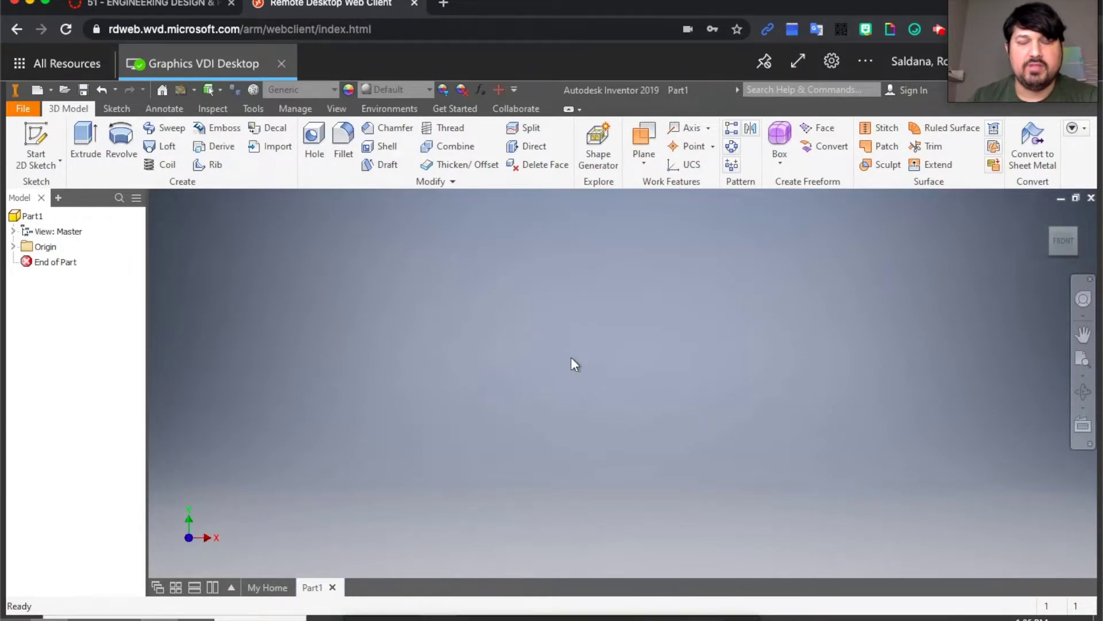
{"action": "left_click", "coordinate": [39, 138]}
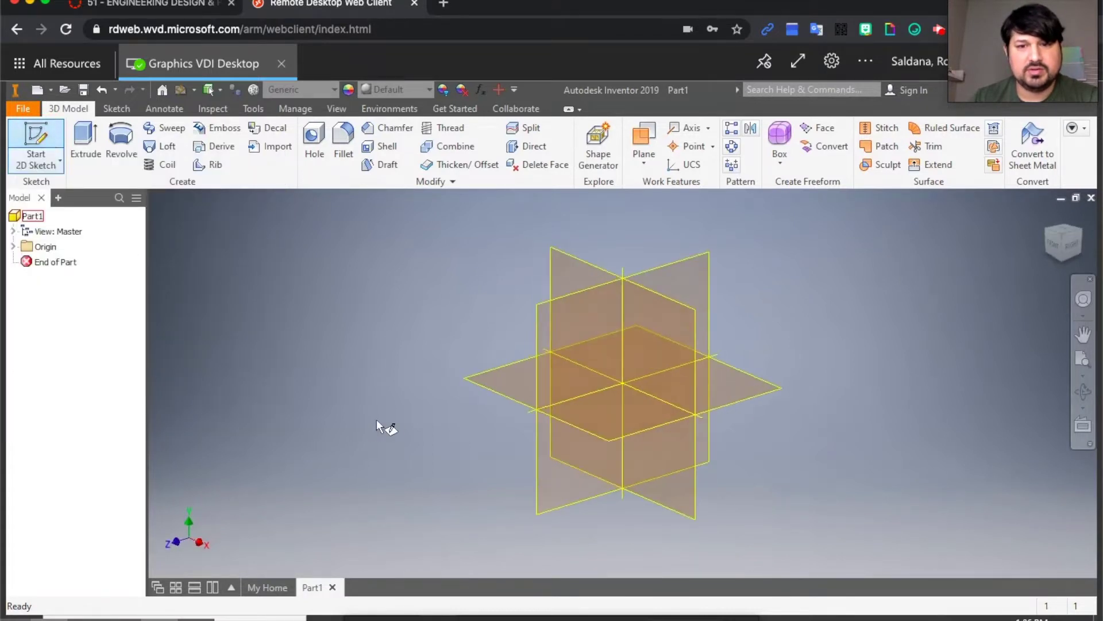
{"action": "left_click", "coordinate": [509, 381]}
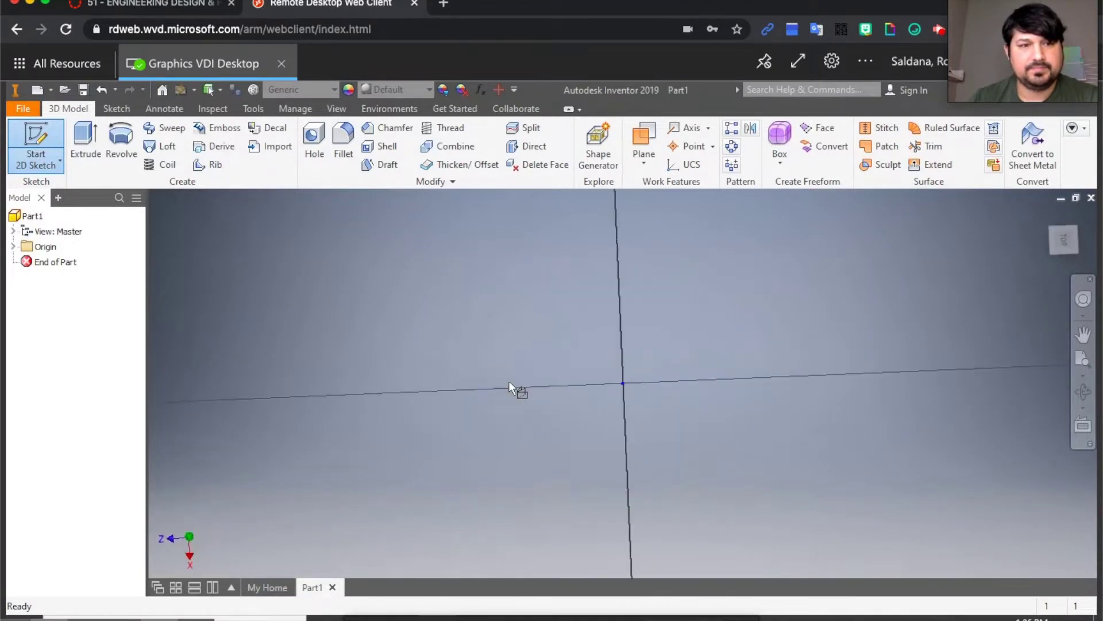
Step: Draw a two-point center rectangle at the origin, 31.8 mm wide and 15.8 mm high
{"action": "left_click", "coordinate": [203, 161]}
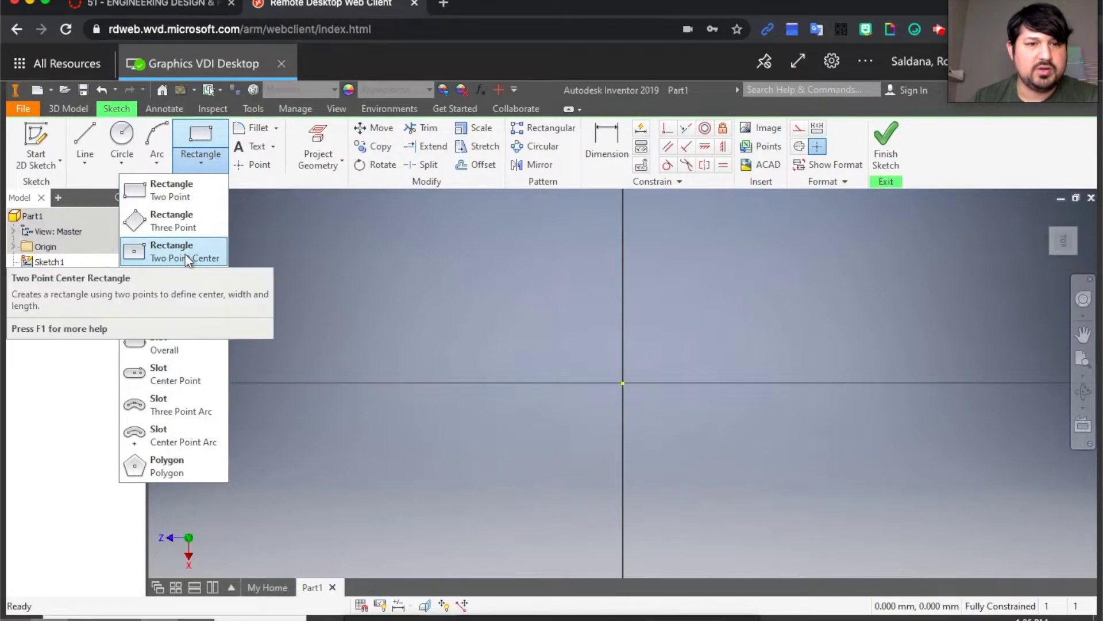
{"action": "left_click", "coordinate": [170, 253]}
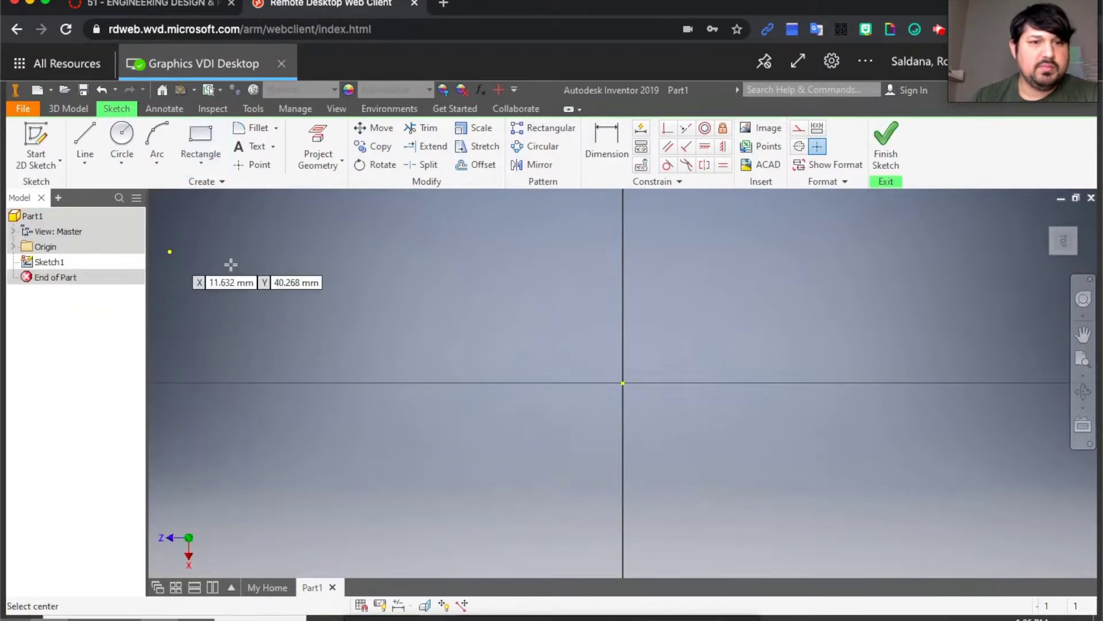
{"action": "left_click", "coordinate": [623, 383]}
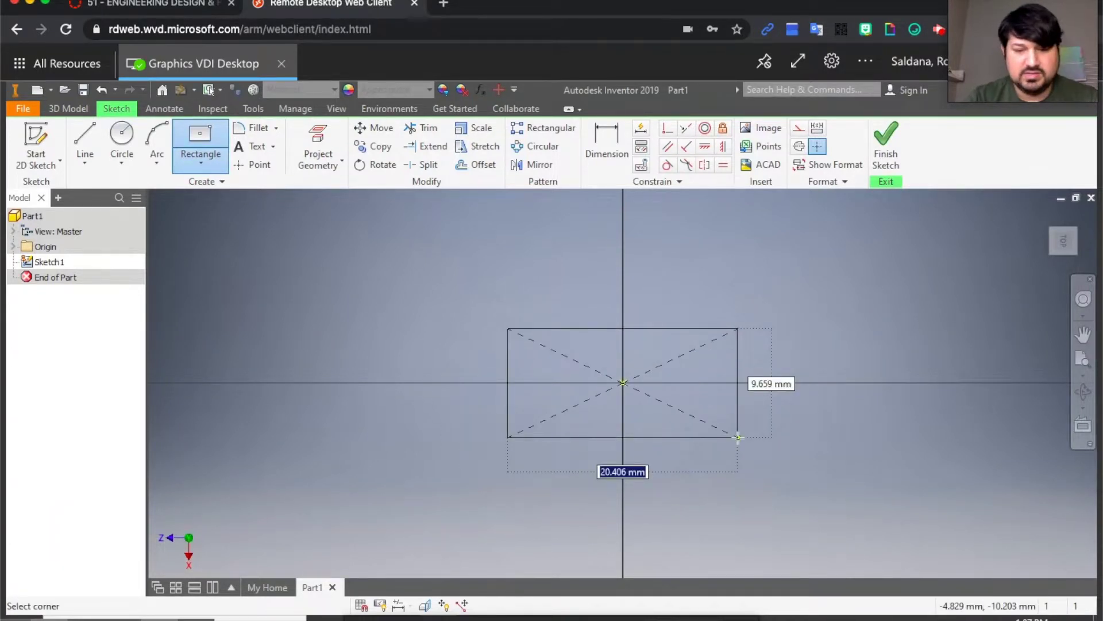
{"action": "type", "text": "31.8"}
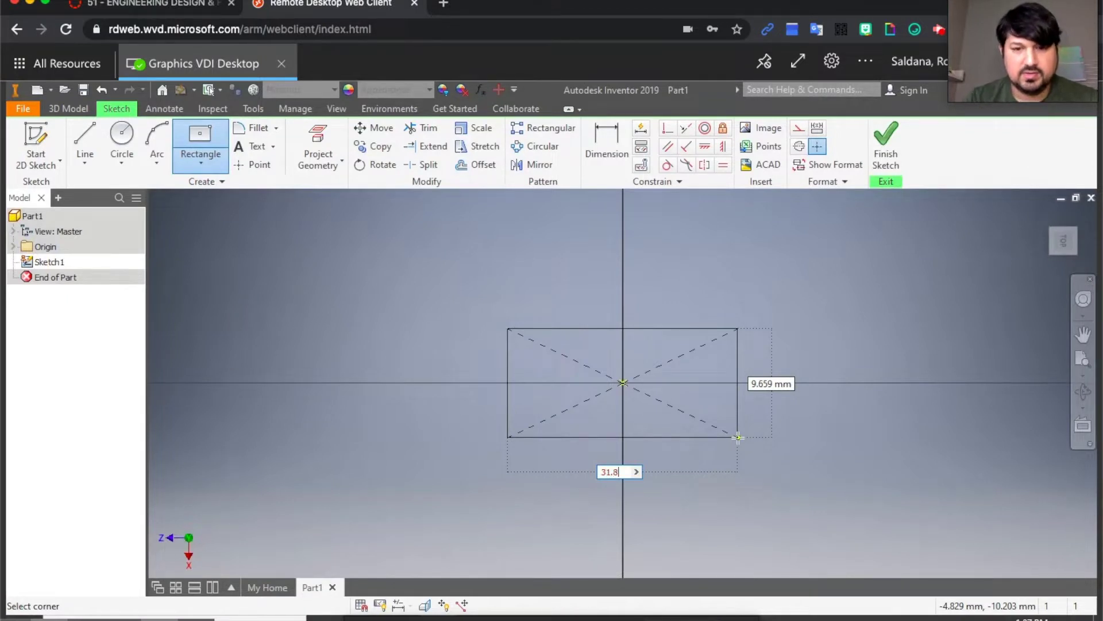
{"action": "key", "text": "Tab"}
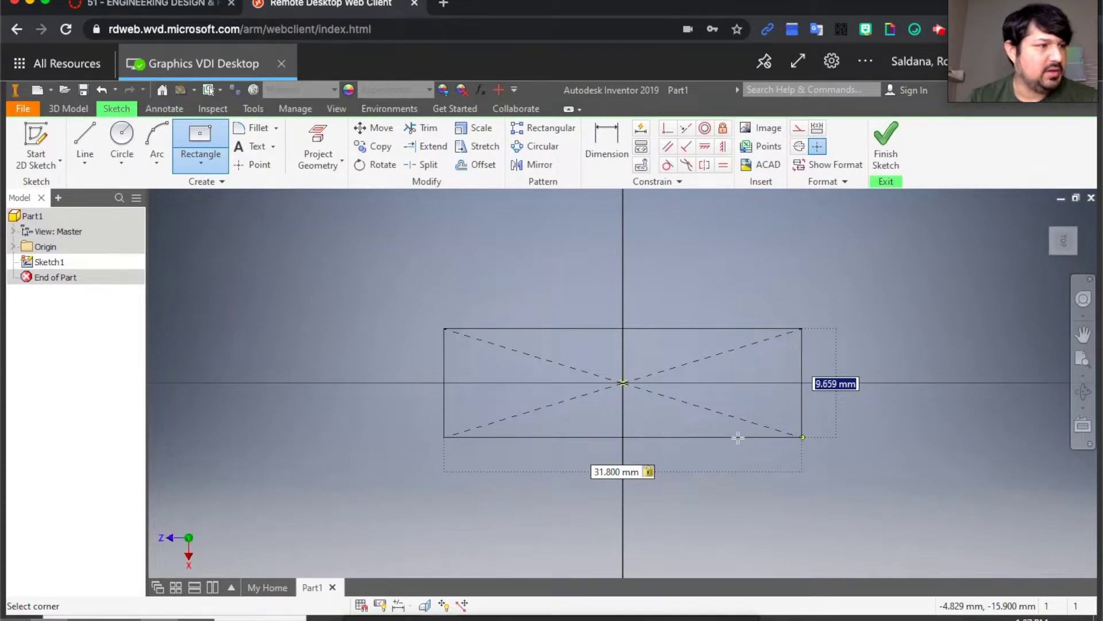
{"action": "type", "text": "15."}
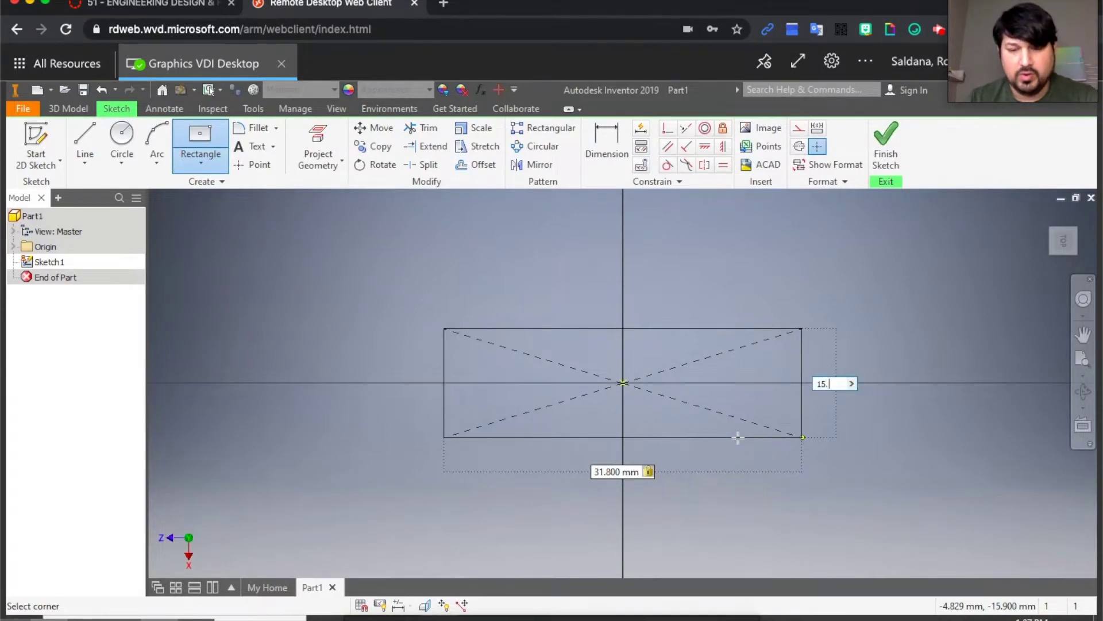
{"action": "type", "text": "8"}
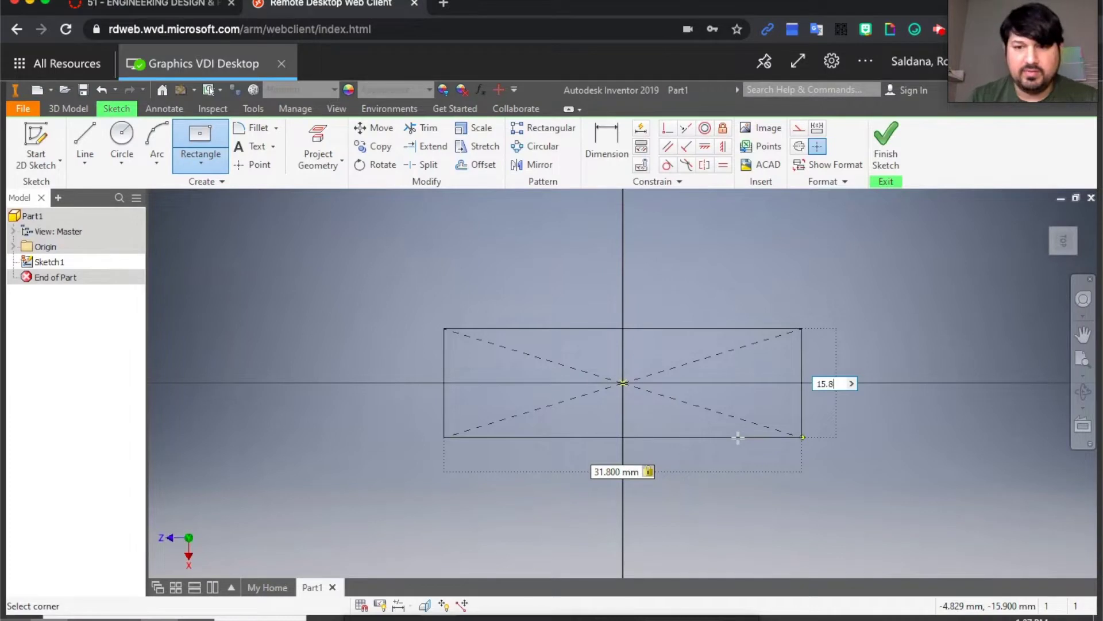
{"action": "key", "text": "Return"}
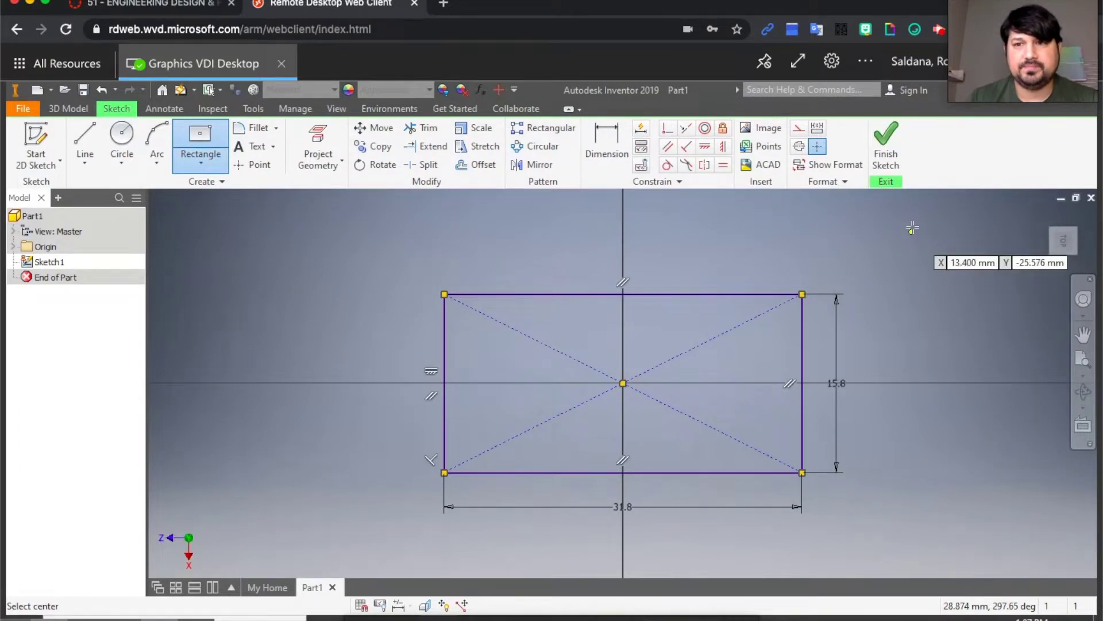
Step: Finish the sketch and extrude the rectangle upward by 9.6 mm into a solid block
{"action": "left_click", "coordinate": [886, 140]}
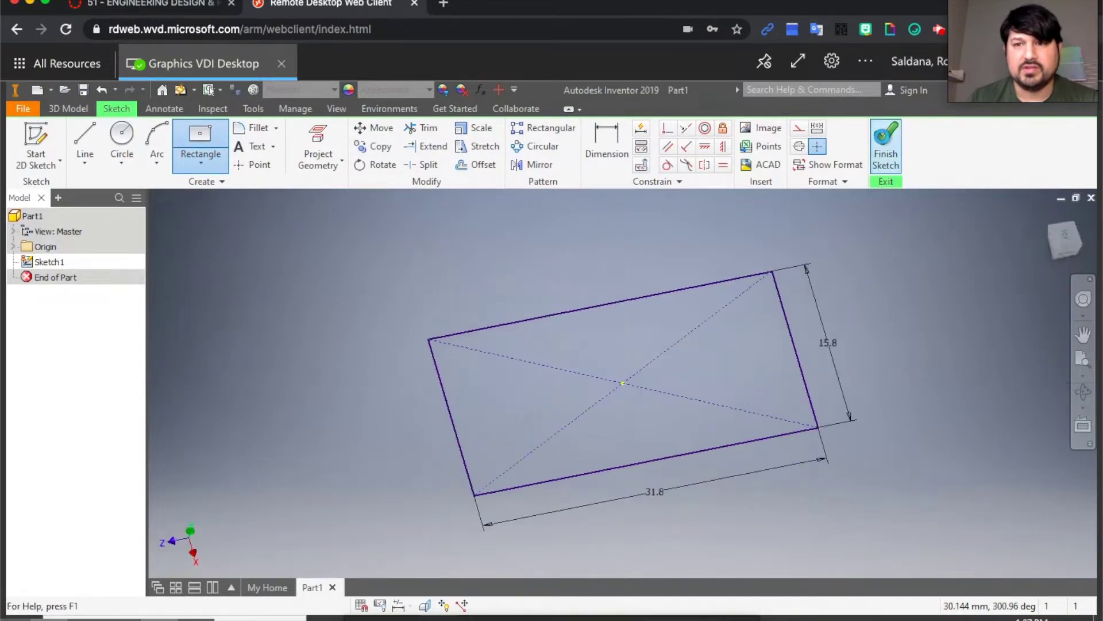
{"action": "key", "text": "e"}
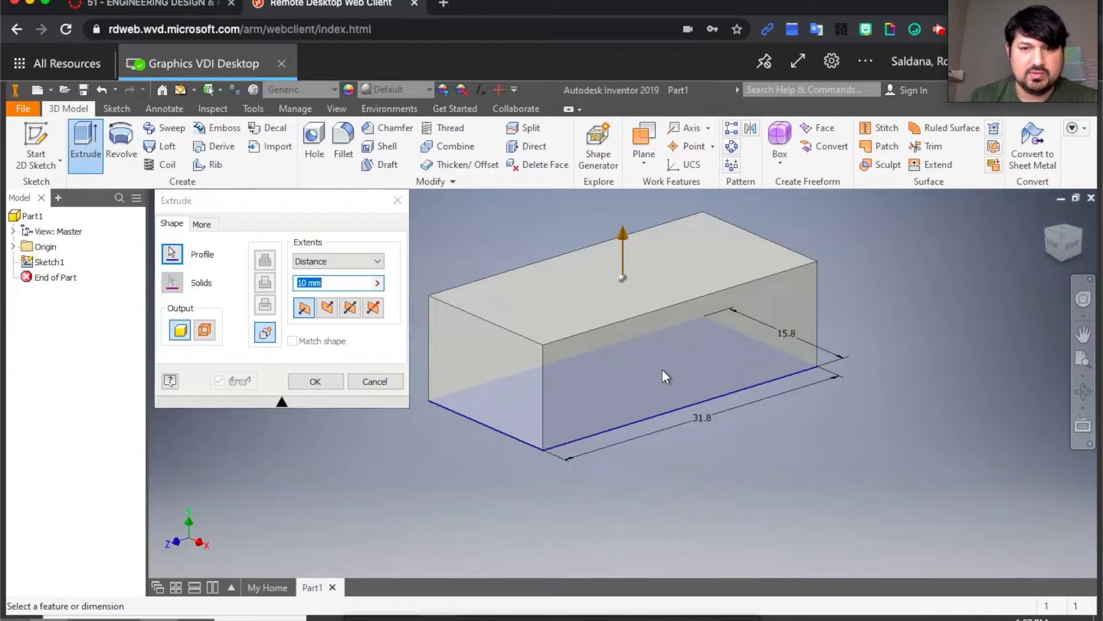
{"action": "left_click", "coordinate": [326, 283]}
{"action": "left_click", "coordinate": [250, 283]}
{"action": "type", "text": "9.6"}
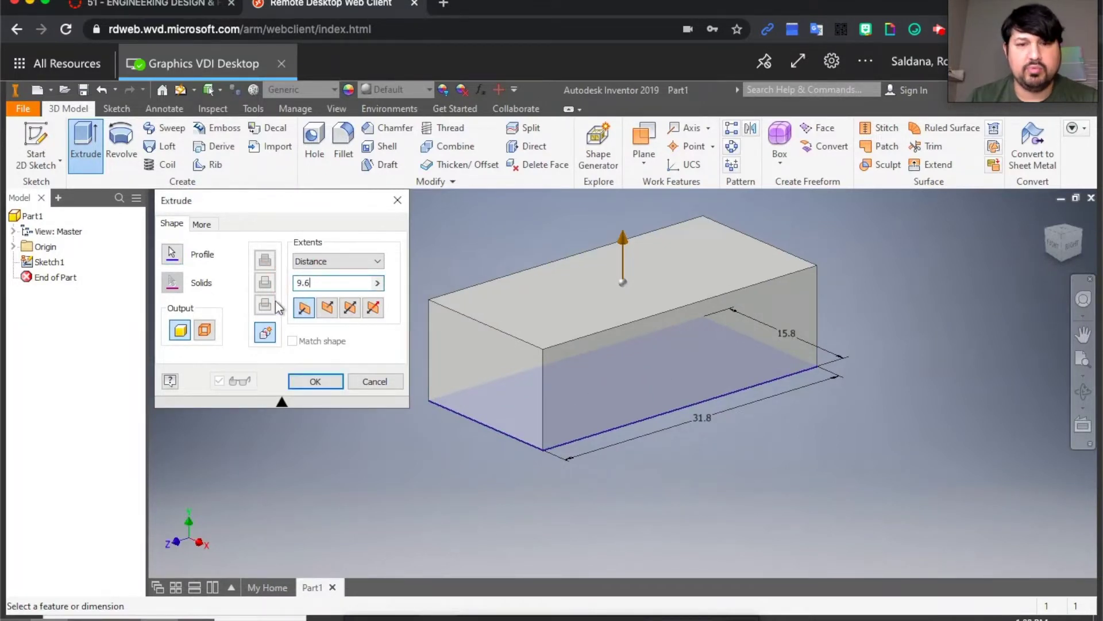
{"action": "left_click", "coordinate": [312, 382]}
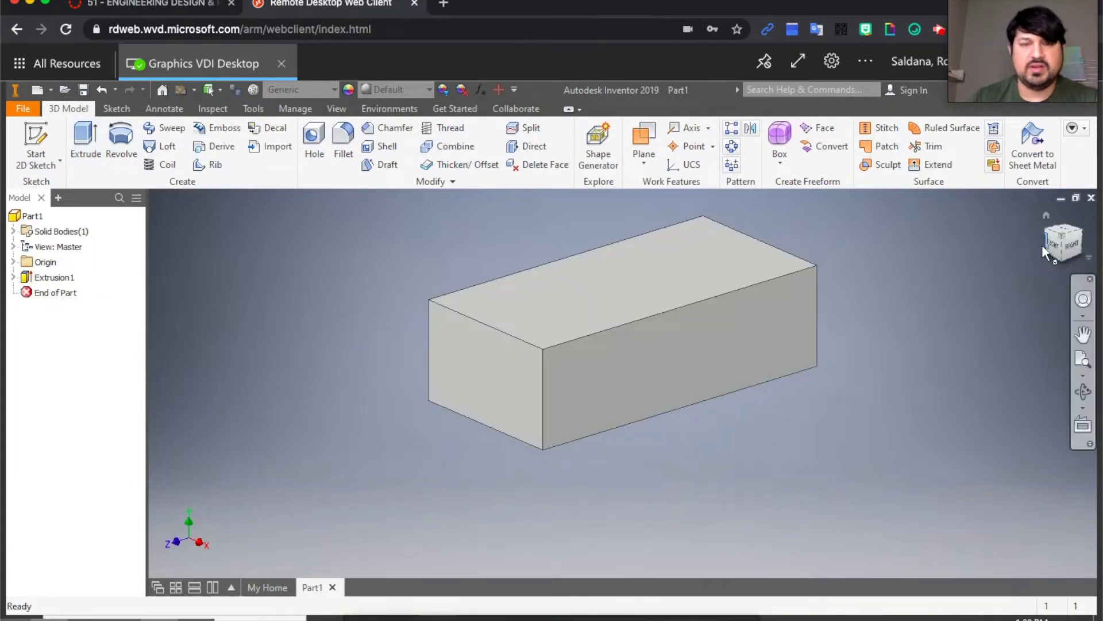
Step: Start a new 2D sketch on the top face of the block
{"action": "left_click", "coordinate": [1048, 216]}
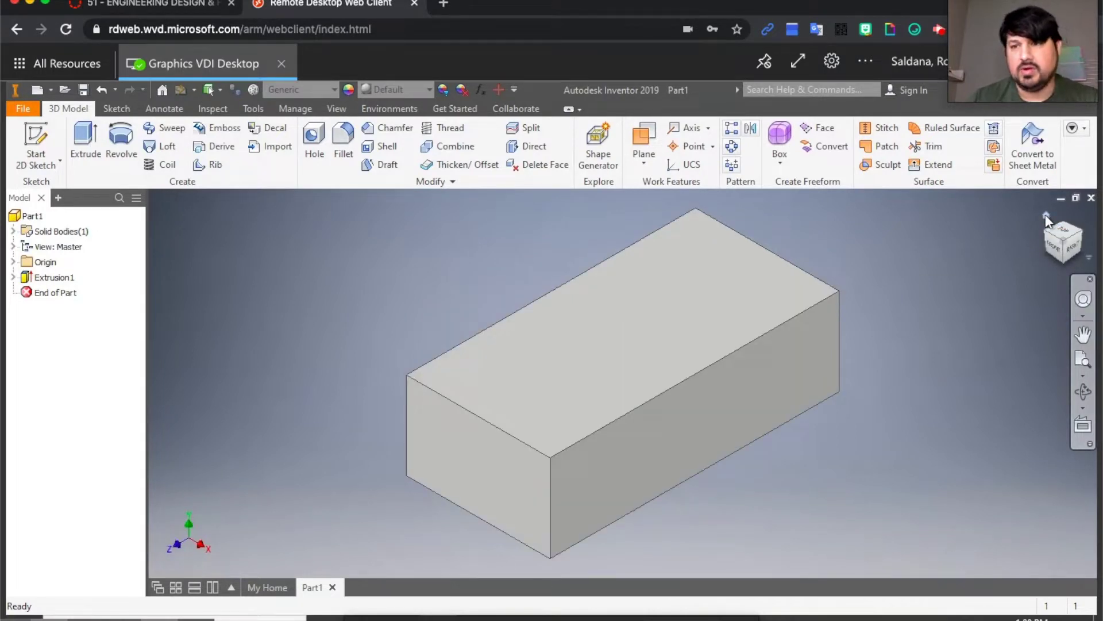
{"action": "left_click_drag", "start_coordinate": [1053, 233], "coordinate": [804, 190]}
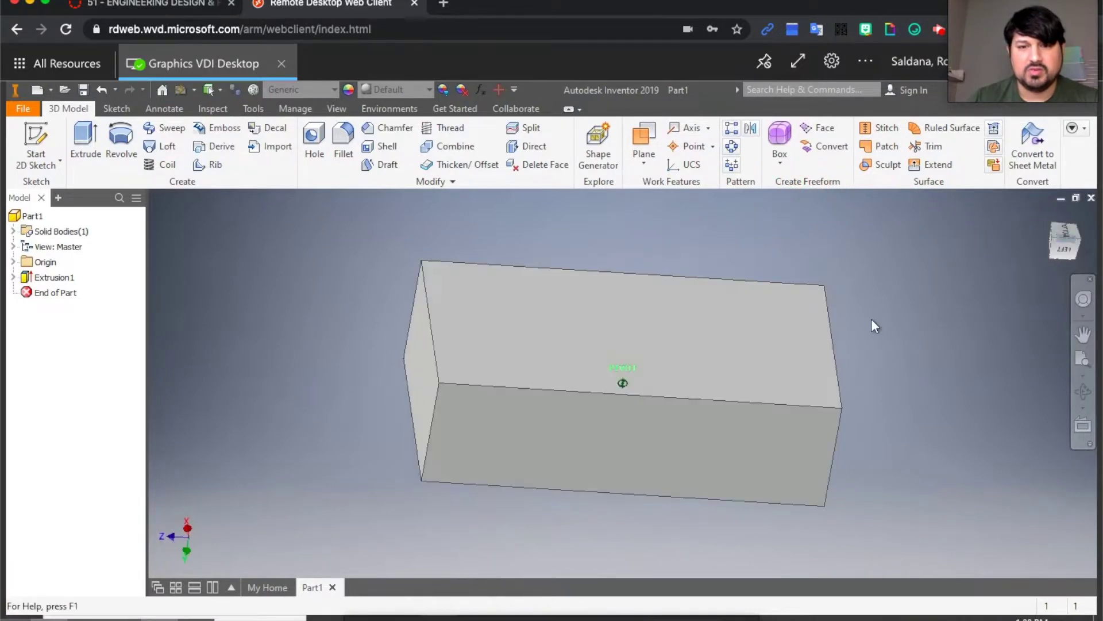
{"action": "left_click", "coordinate": [1046, 215]}
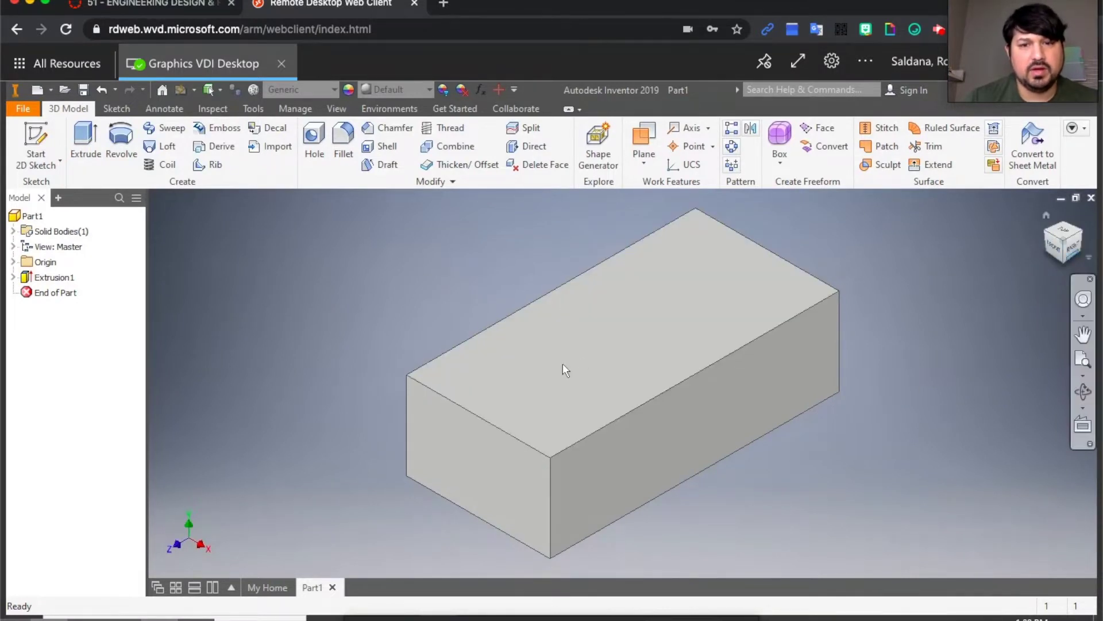
{"action": "left_click", "coordinate": [34, 141]}
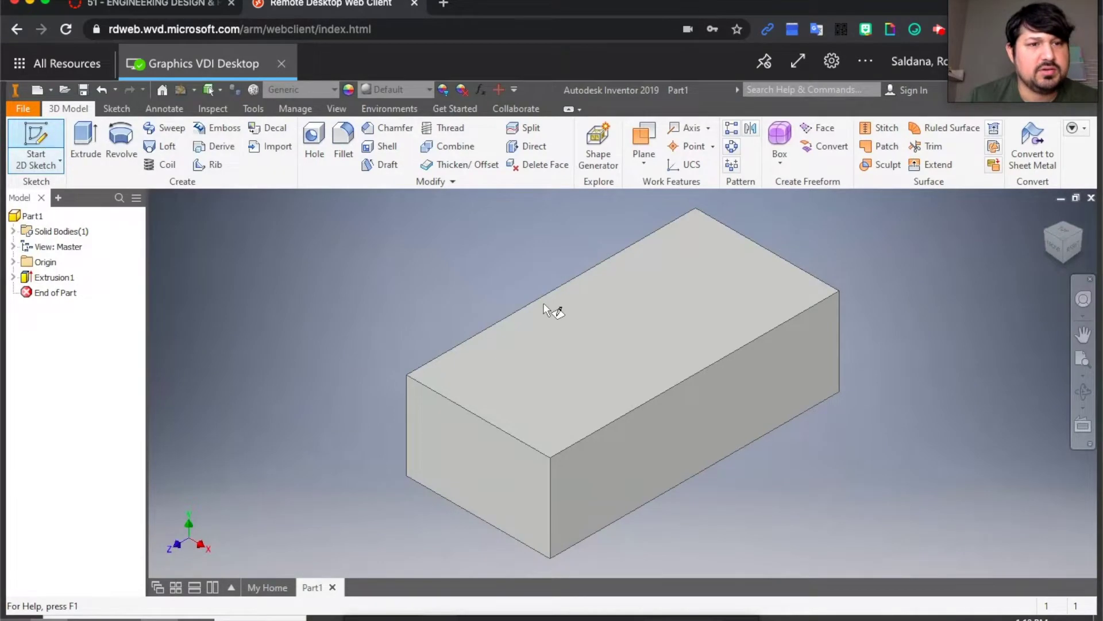
{"action": "left_click", "coordinate": [634, 363]}
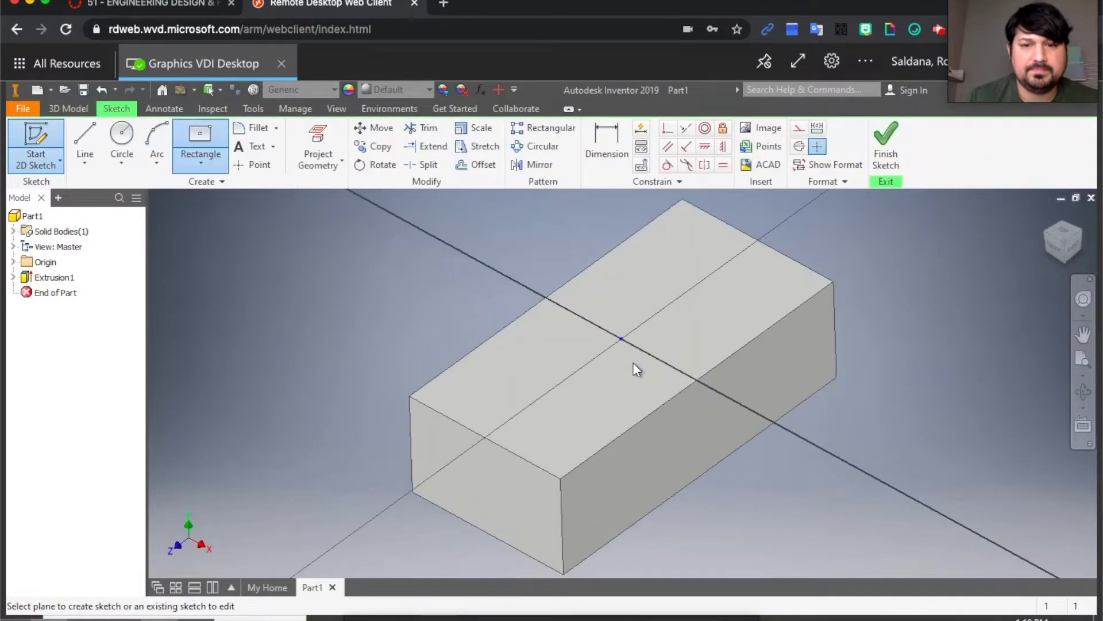
{"action": "left_click", "coordinate": [1082, 216]}
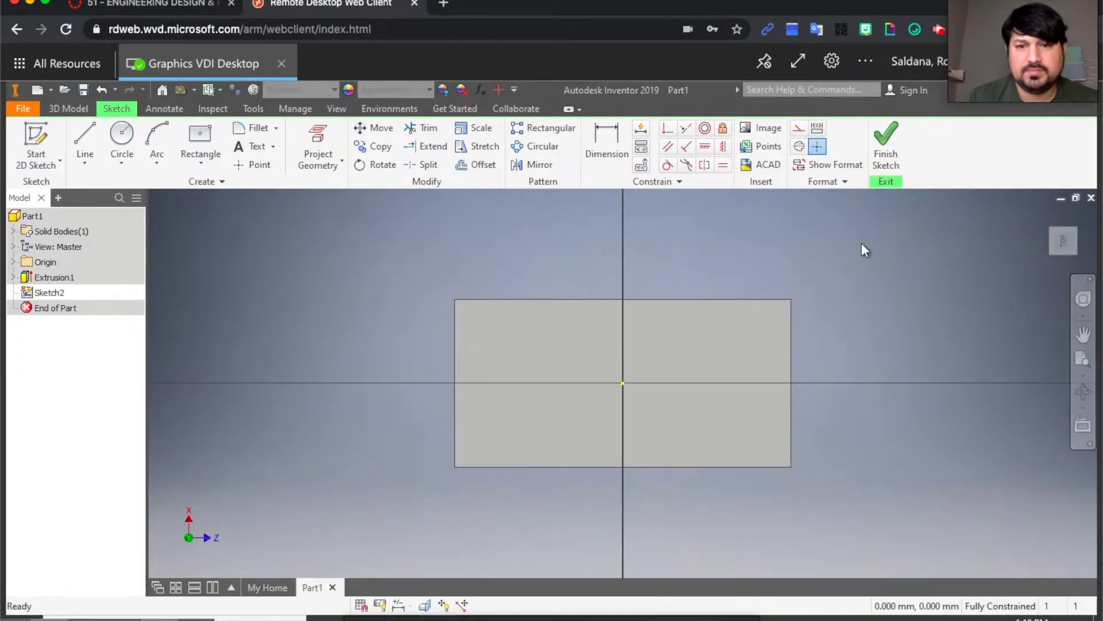
Step: Draw a circle of 4.8 mm diameter near the upper-left corner of the block's top face
{"action": "key", "text": "c"}
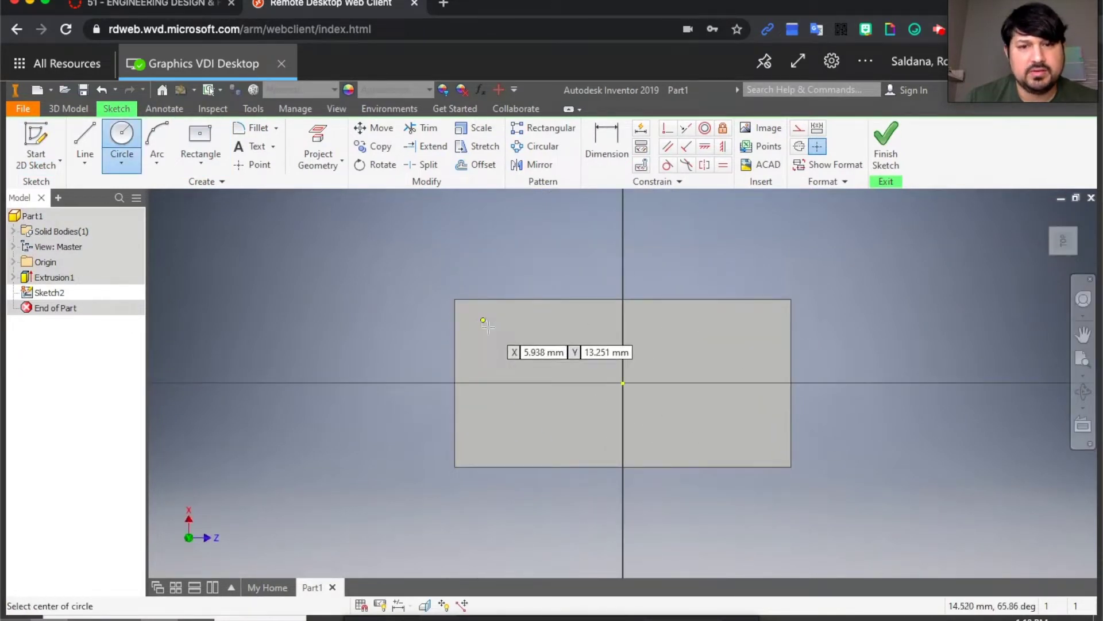
{"action": "left_click", "coordinate": [488, 330]}
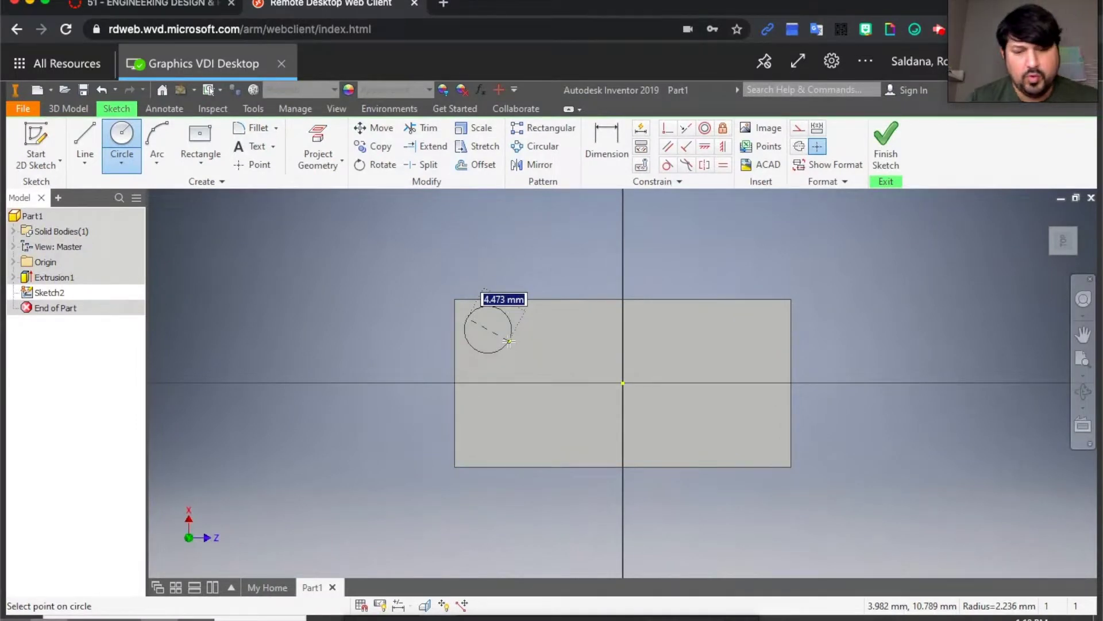
{"action": "type", "text": "4.8"}
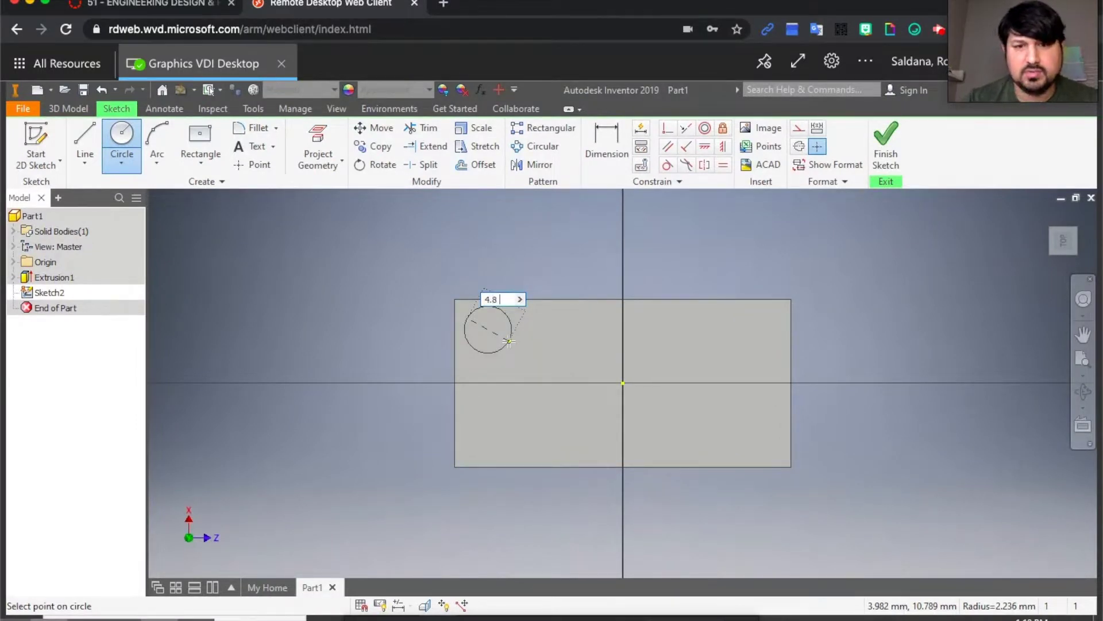
{"action": "key", "text": "Return"}
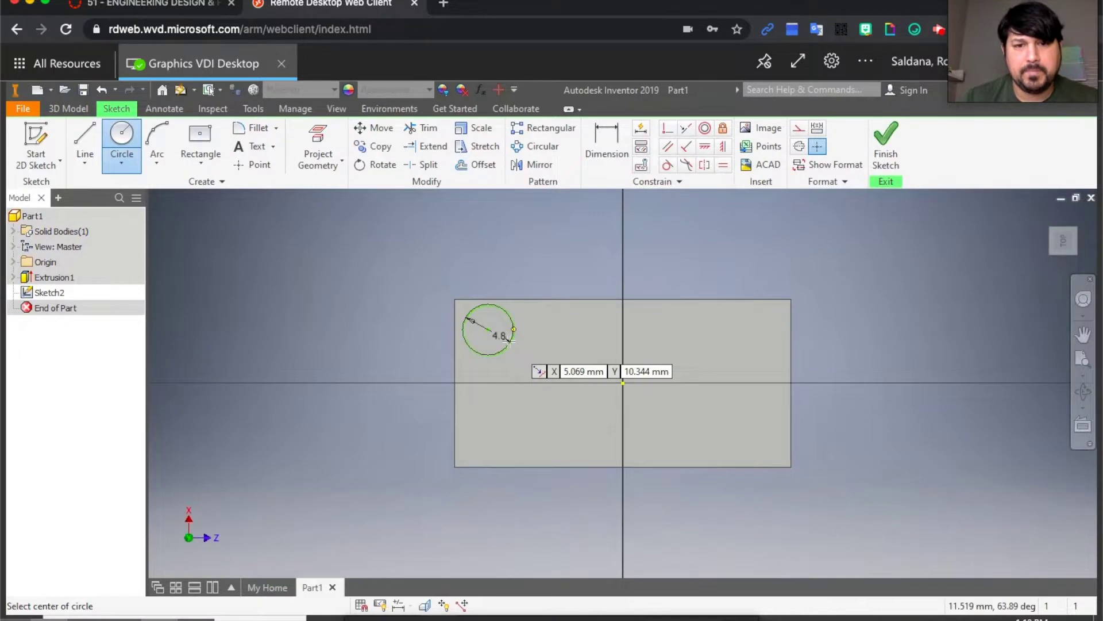
Step: Dimension the circle's center 3.9 mm from the face's upper edge and 3.9 mm from its left edge
{"action": "left_click", "coordinate": [608, 133]}
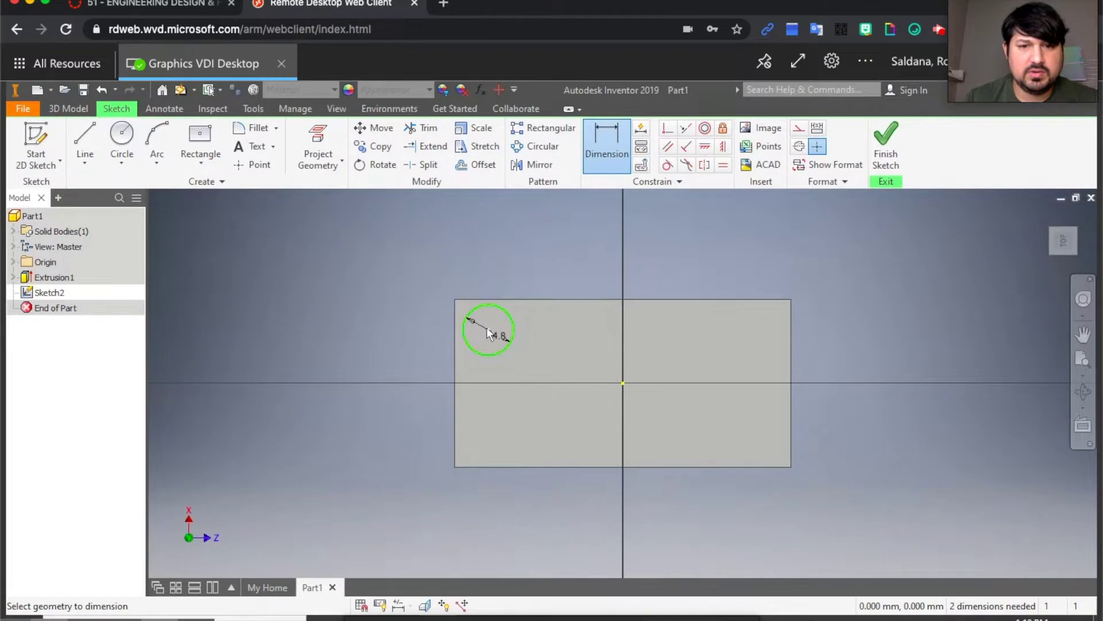
{"action": "left_click", "coordinate": [514, 299]}
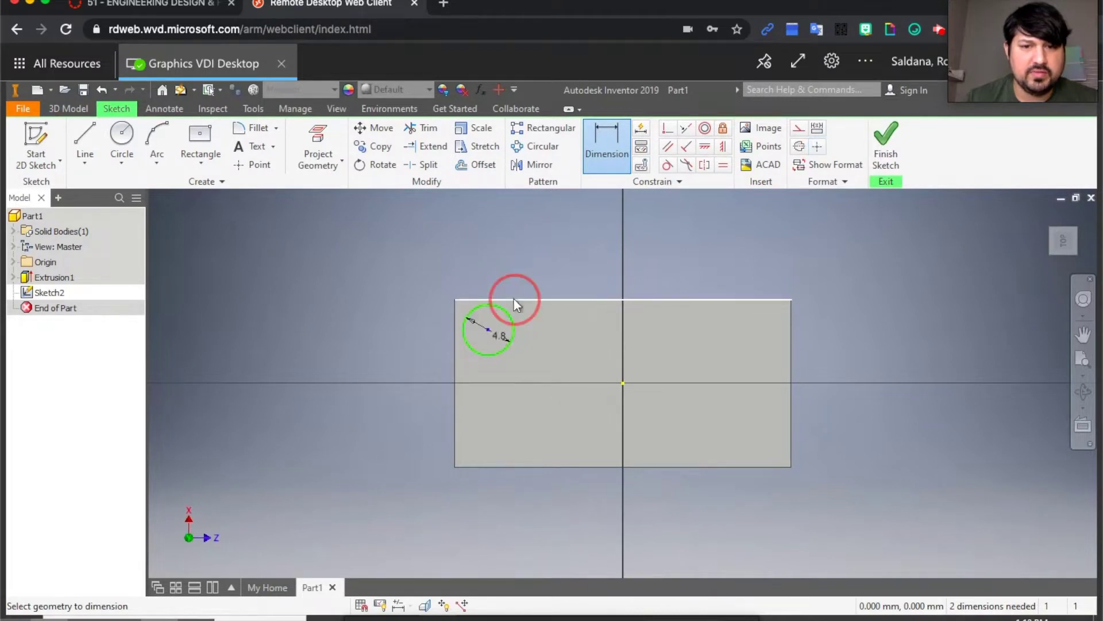
{"action": "left_click", "coordinate": [391, 298]}
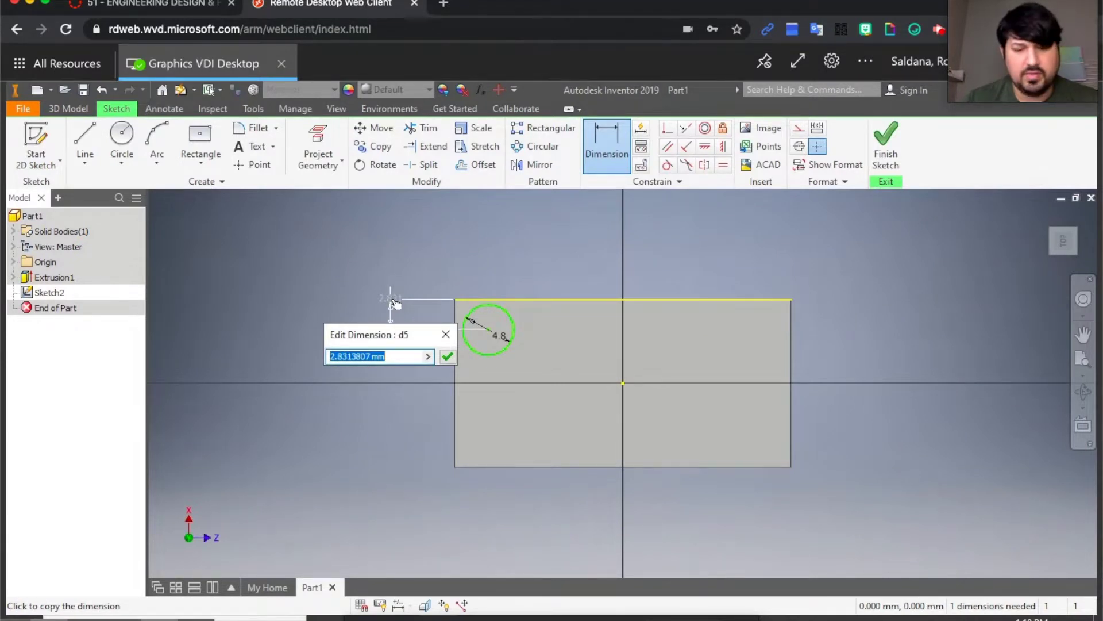
{"action": "type", "text": "3.9"}
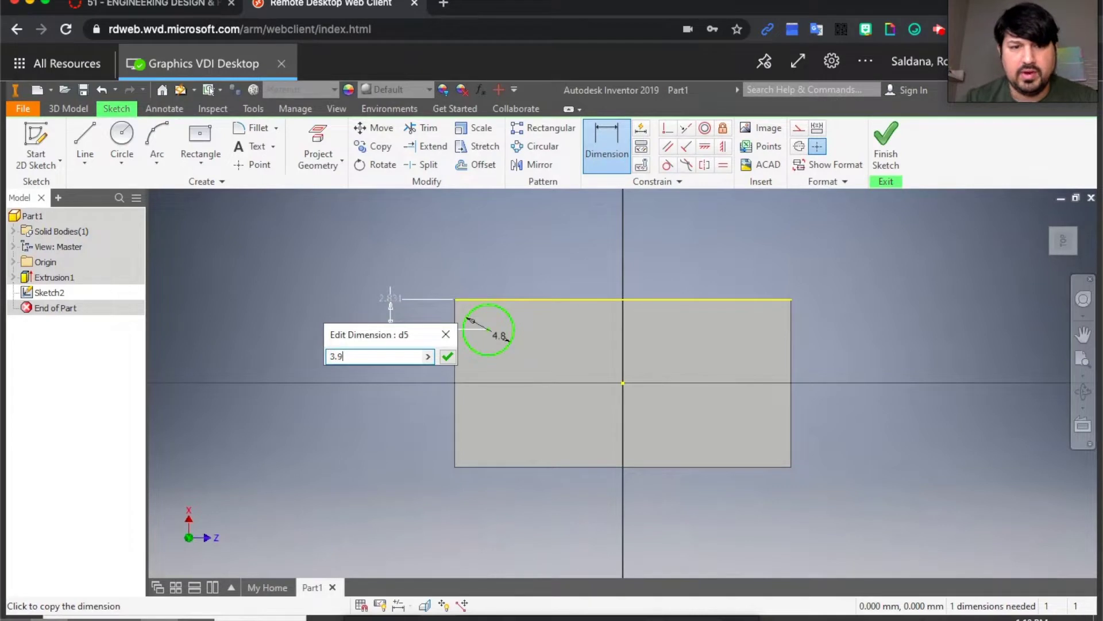
{"action": "key", "text": "Return"}
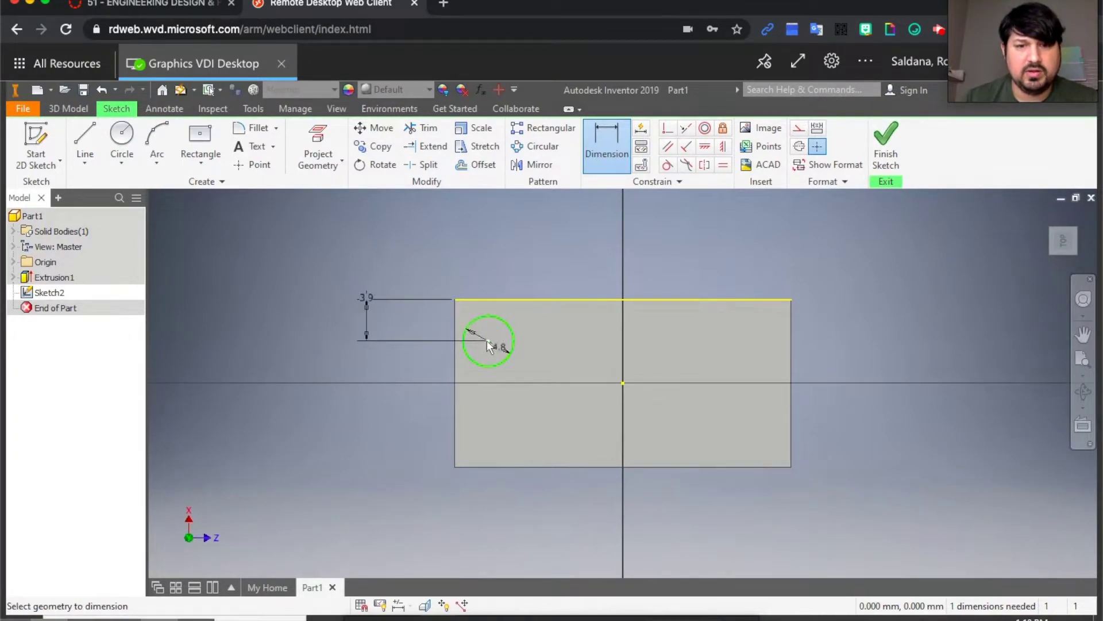
{"action": "left_click", "coordinate": [465, 349]}
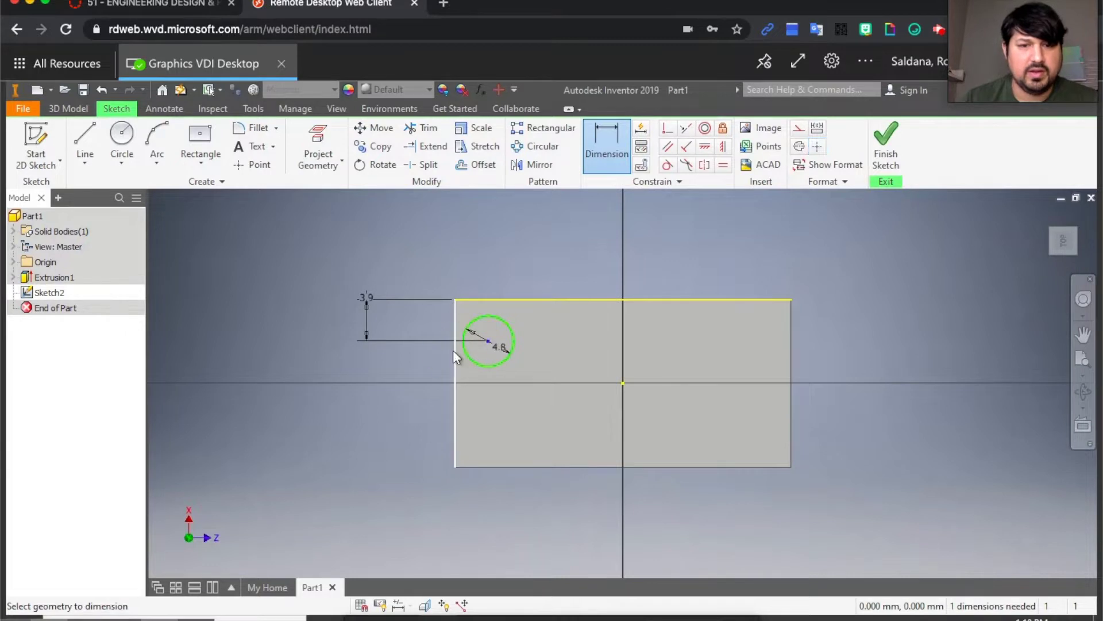
{"action": "left_click", "coordinate": [470, 264]}
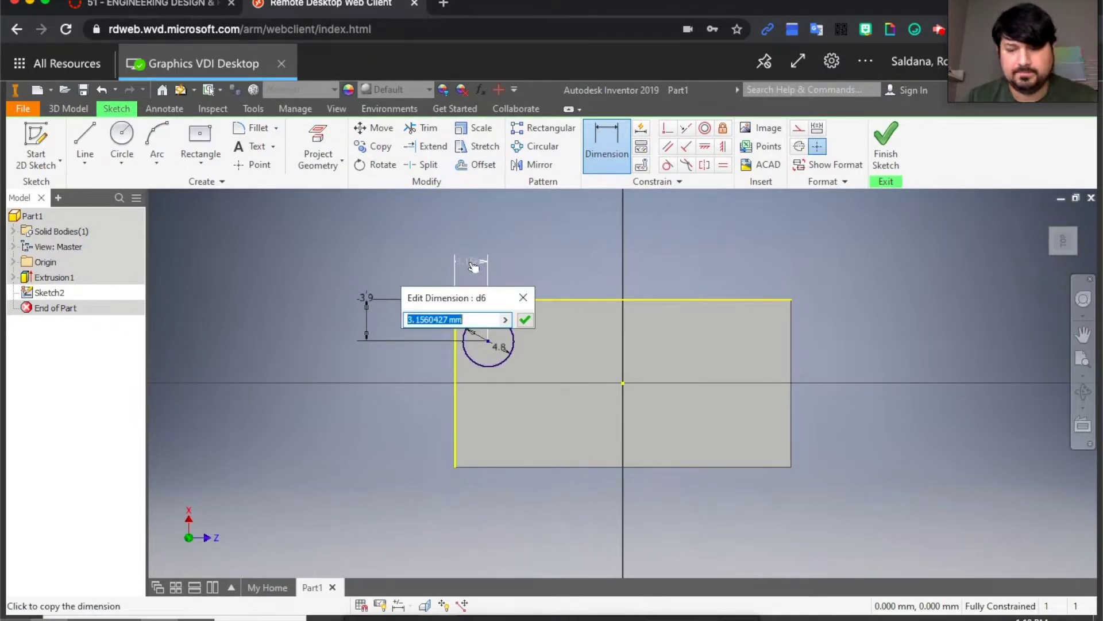
{"action": "type", "text": "3.9"}
{"action": "key", "text": "Return"}
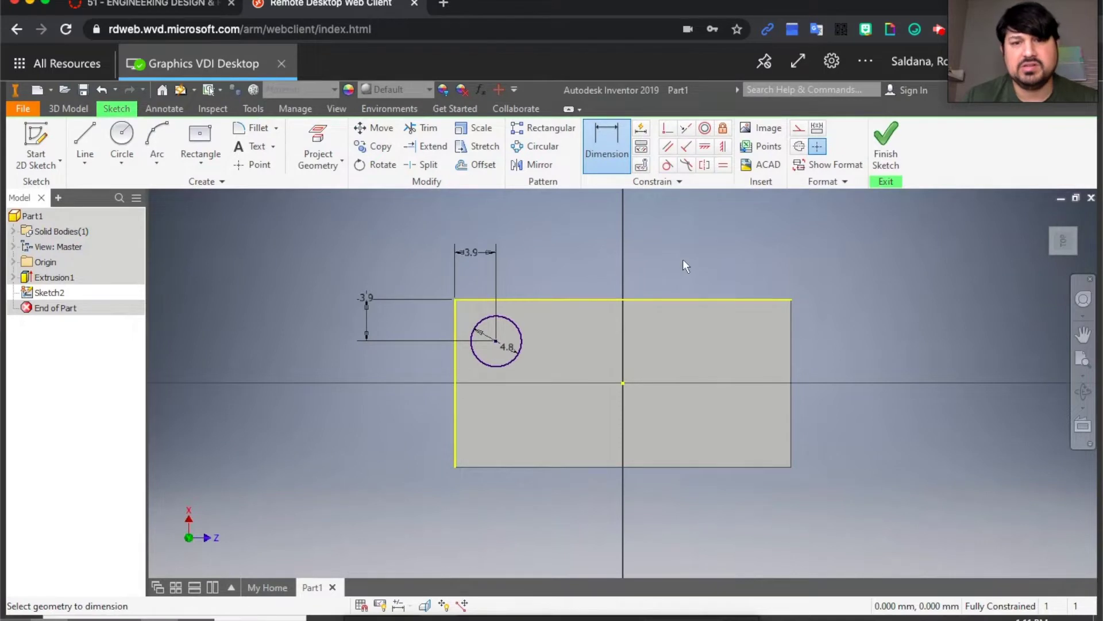
Step: Start a rectangular pattern of the 4.8 mm circle with 4 instances spaced 8 mm rightward along the face's upper edge
{"action": "left_click", "coordinate": [547, 128]}
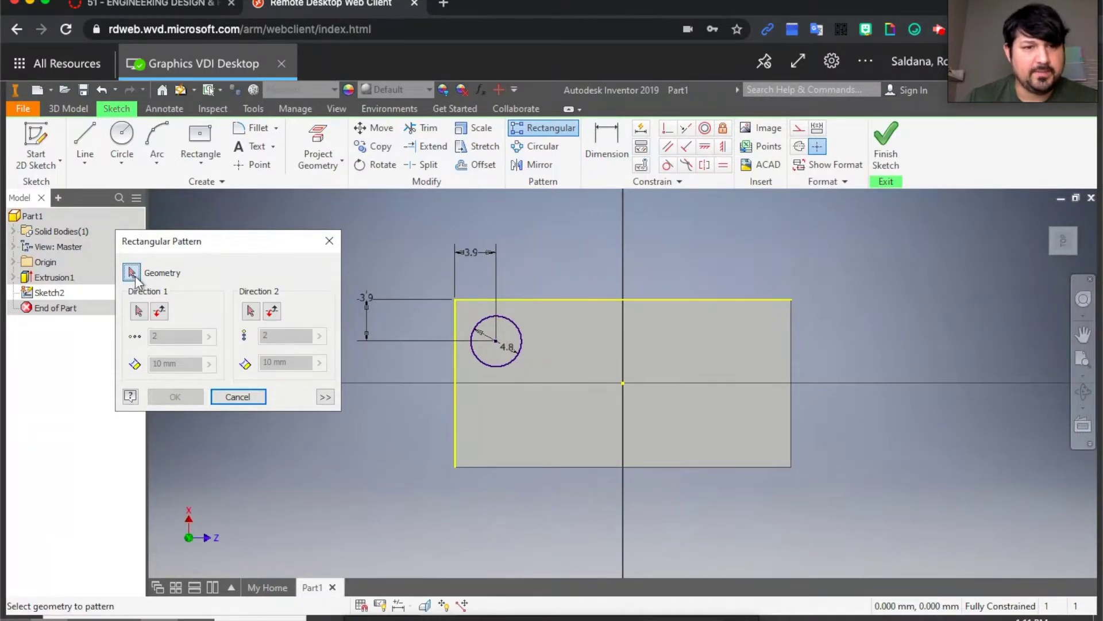
{"action": "left_click", "coordinate": [516, 326]}
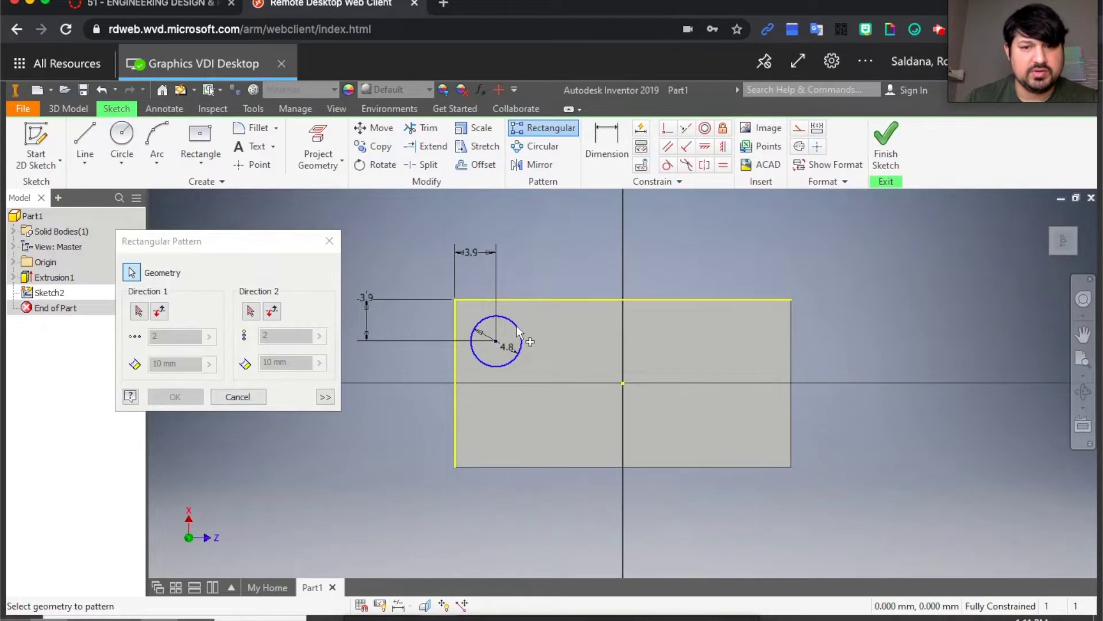
{"action": "left_click", "coordinate": [139, 311]}
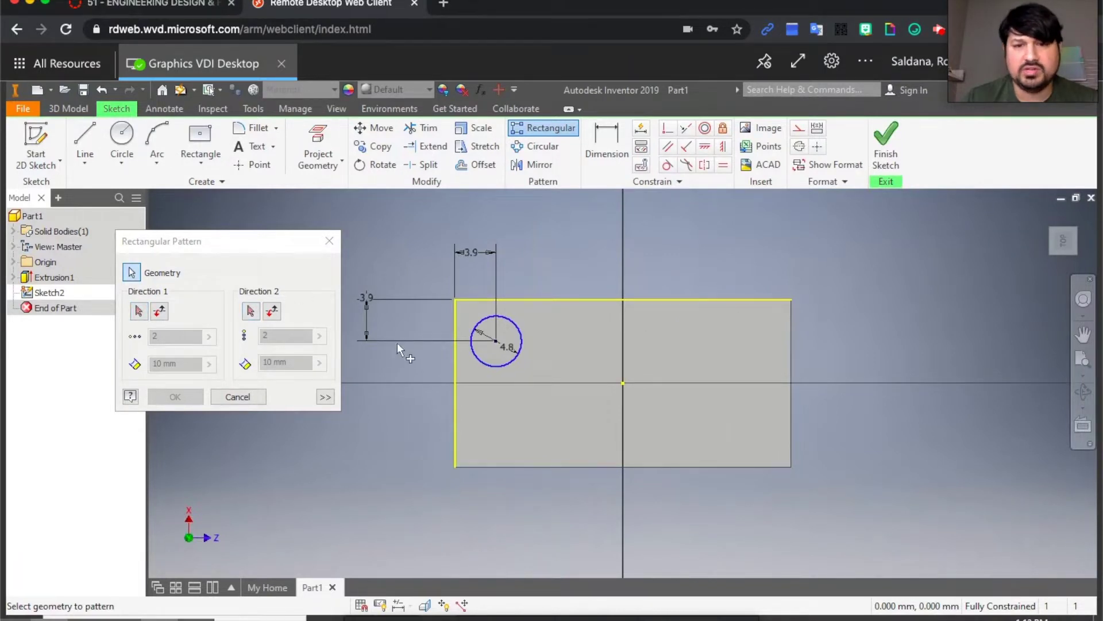
{"action": "left_click", "coordinate": [139, 310]}
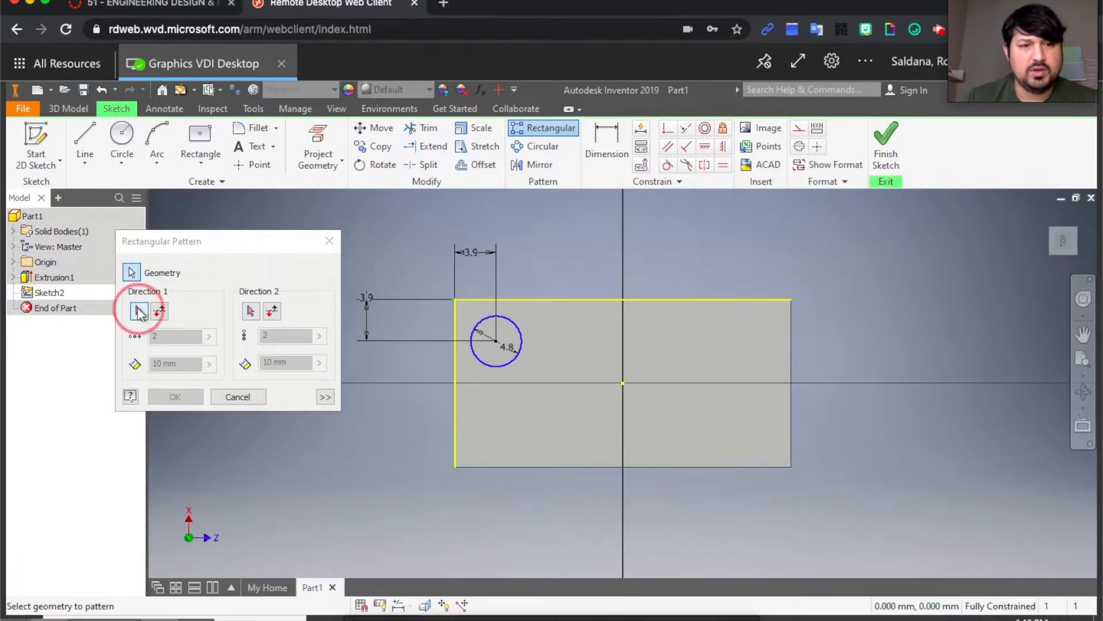
{"action": "left_click", "coordinate": [536, 298]}
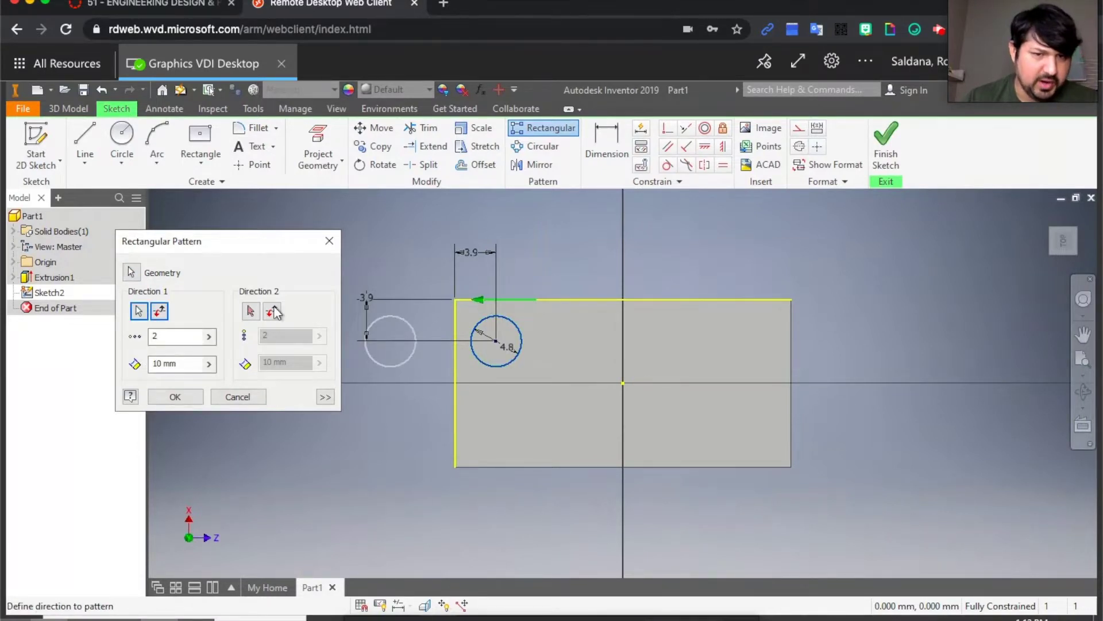
{"action": "left_click", "coordinate": [160, 312]}
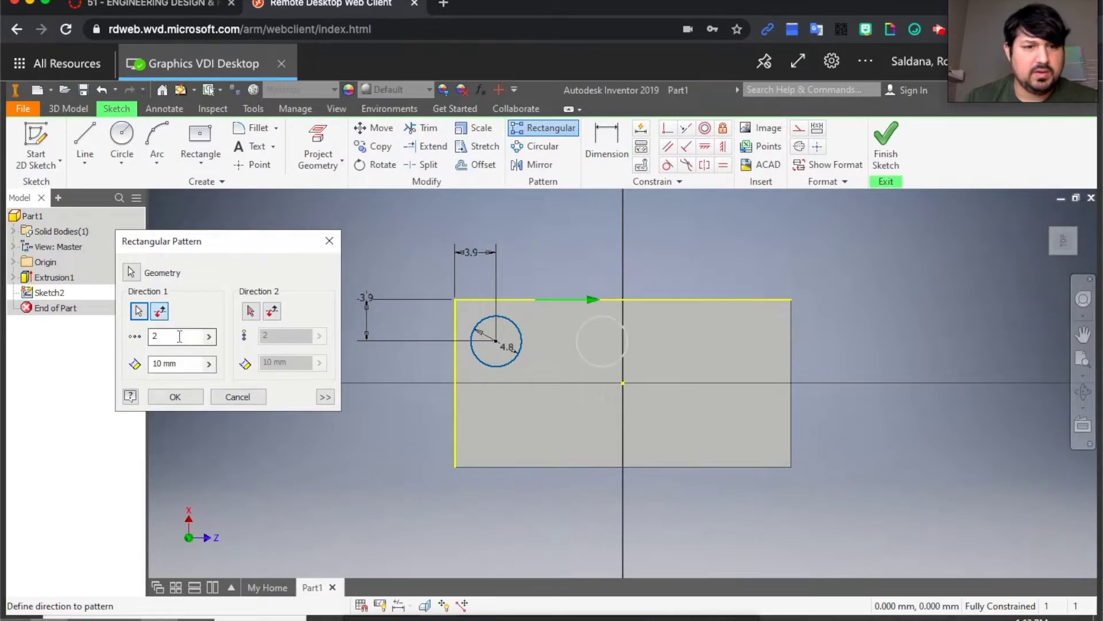
{"action": "left_click", "coordinate": [173, 366]}
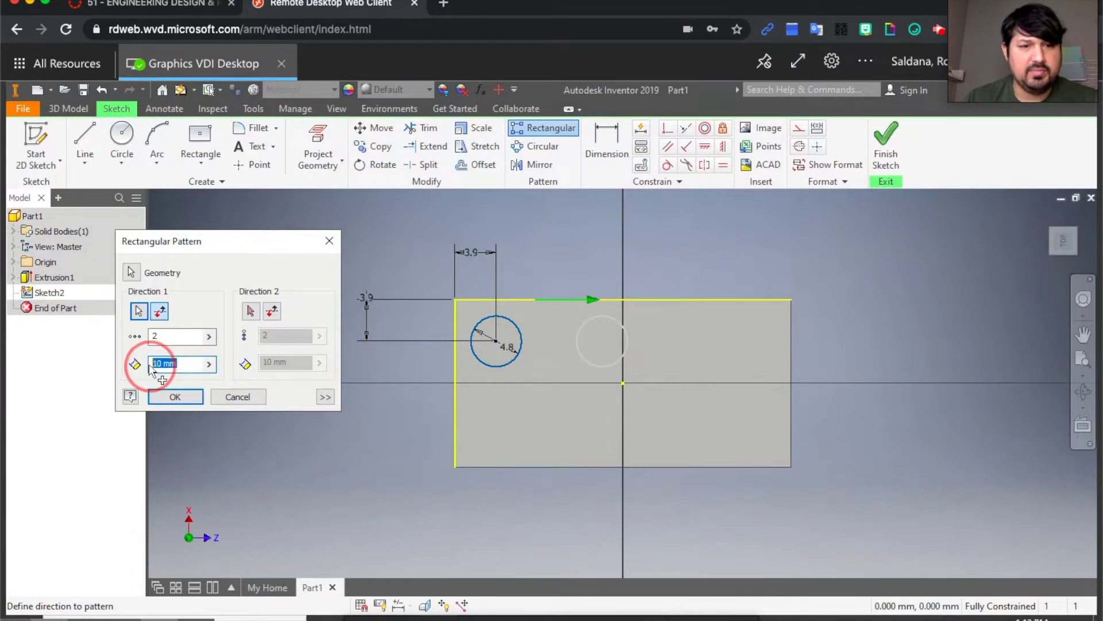
{"action": "type", "text": "8"}
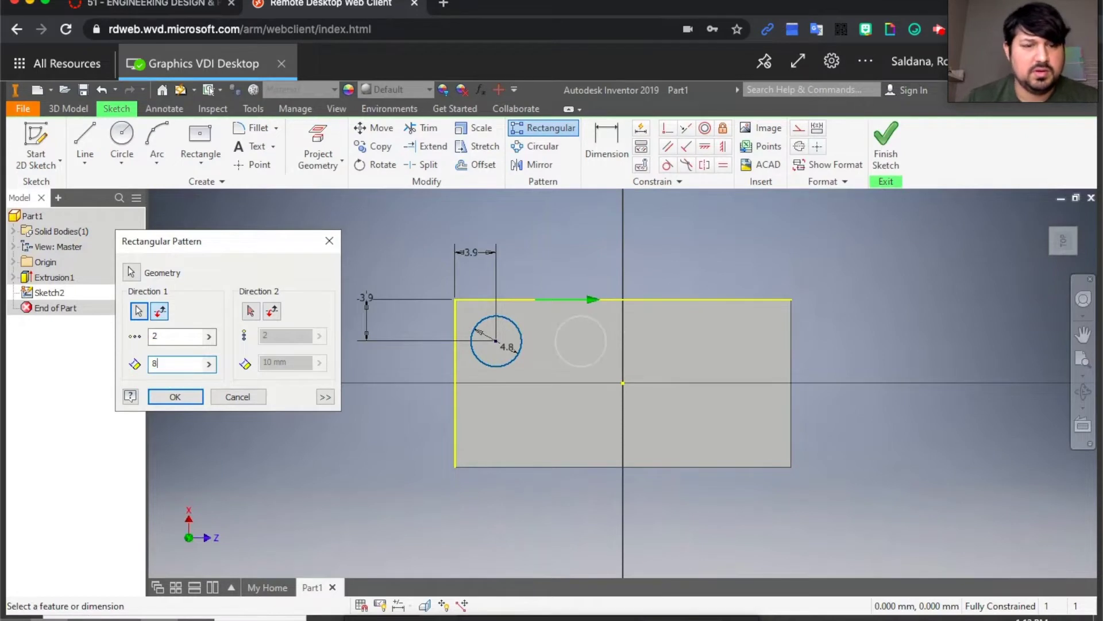
{"action": "left_click", "coordinate": [151, 336]}
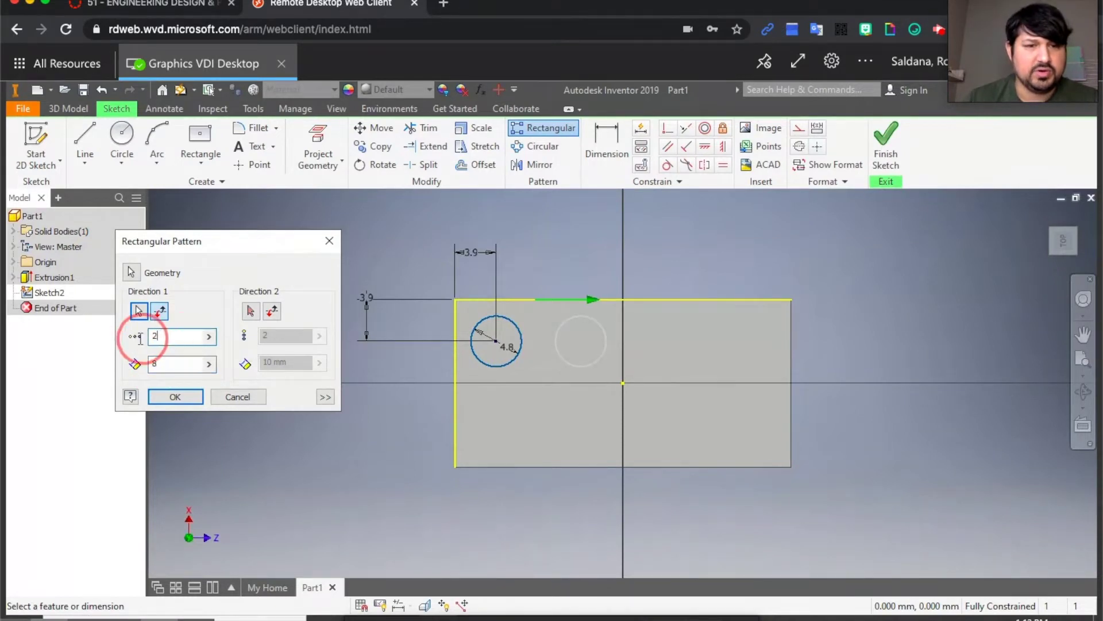
{"action": "type", "text": "4"}
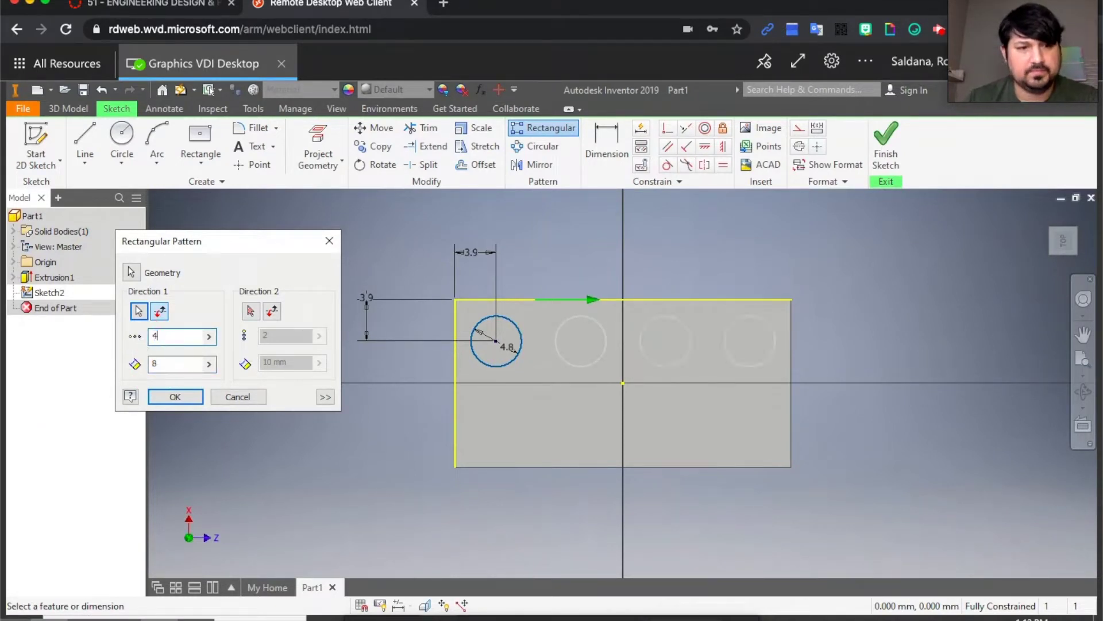
Step: Add a second pattern direction downward along the face's left edge, with 8 mm spacing, and create the pattern
{"action": "left_click", "coordinate": [251, 312]}
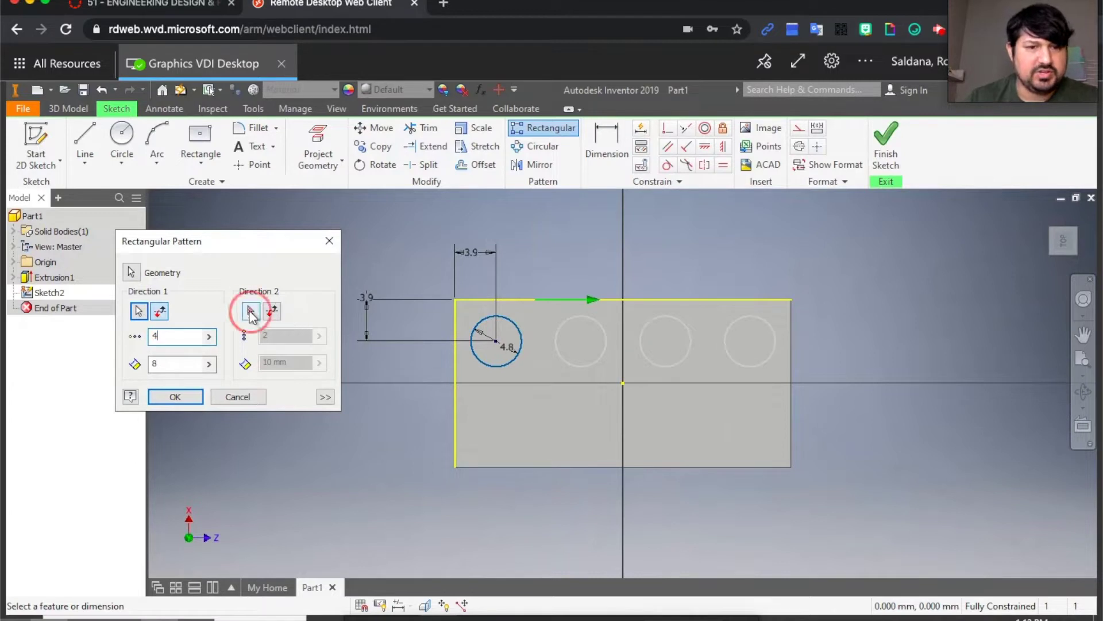
{"action": "left_click", "coordinate": [456, 395]}
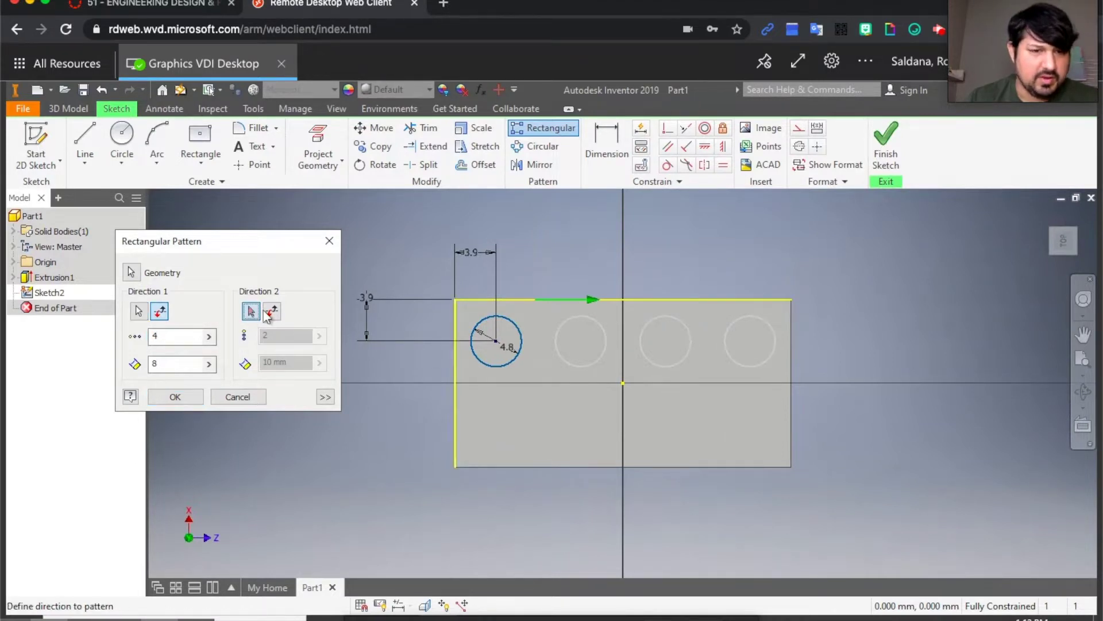
{"action": "left_click", "coordinate": [454, 393]}
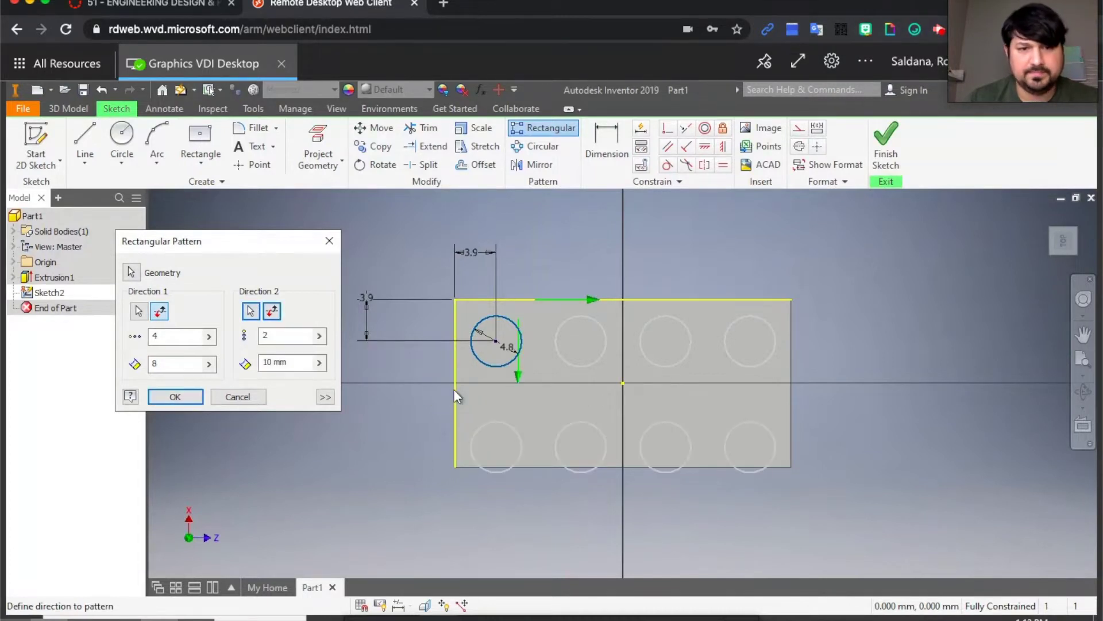
{"action": "left_click_drag", "start_coordinate": [300, 364], "coordinate": [247, 366]}
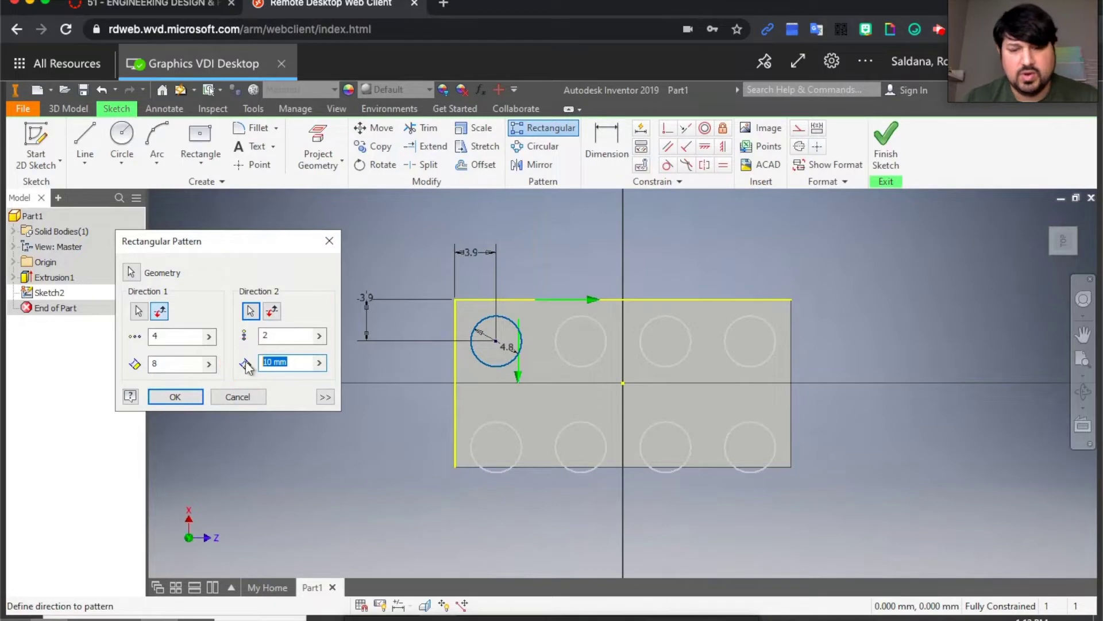
{"action": "type", "text": "8"}
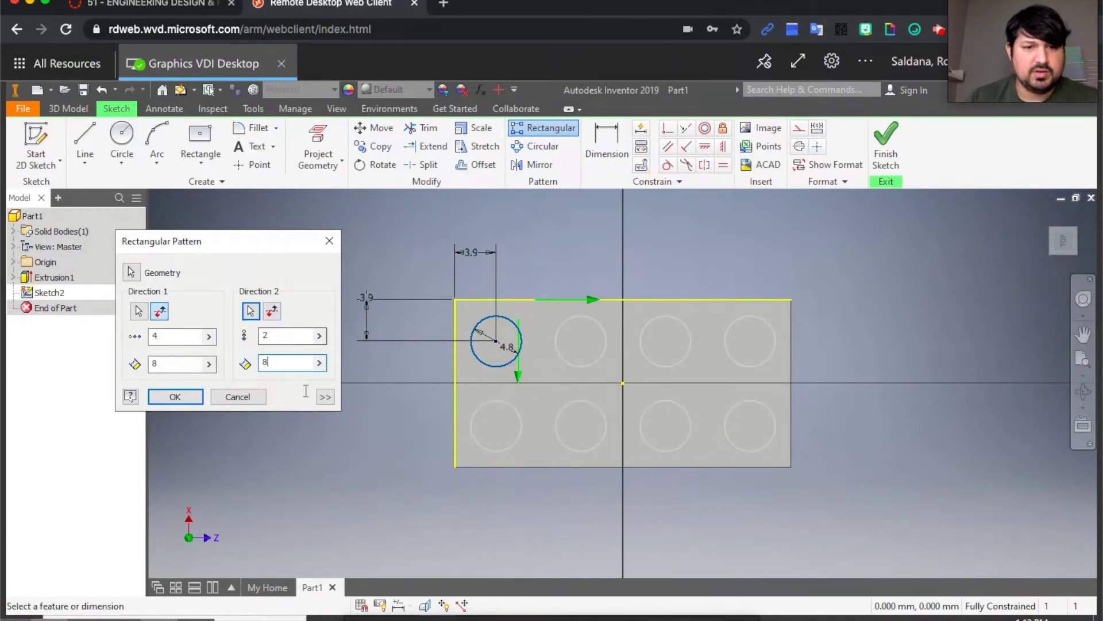
{"action": "left_click", "coordinate": [183, 397]}
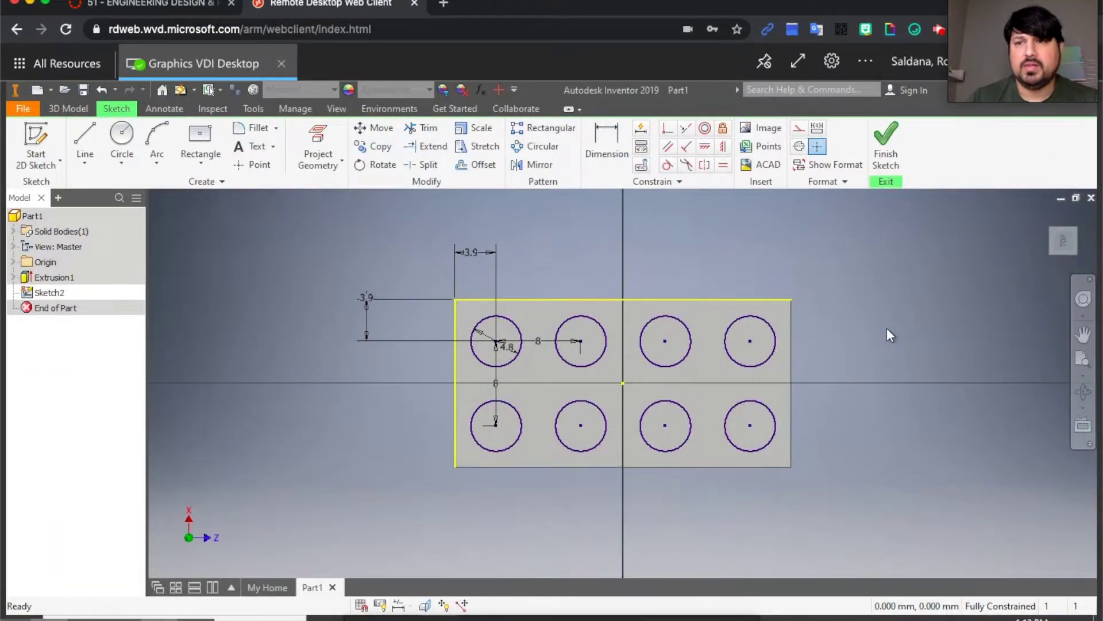
Step: Finish the sketch and extrude all eight patterned circles upward from the block's top face by 1.8 mm
{"action": "left_click", "coordinate": [887, 136]}
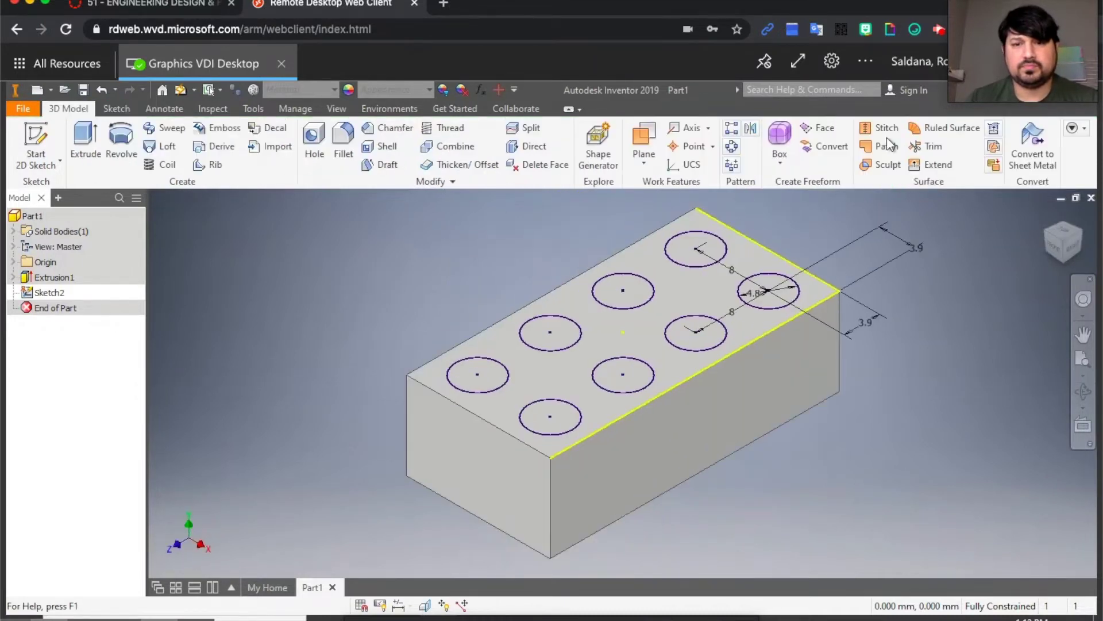
{"action": "left_click", "coordinate": [88, 135]}
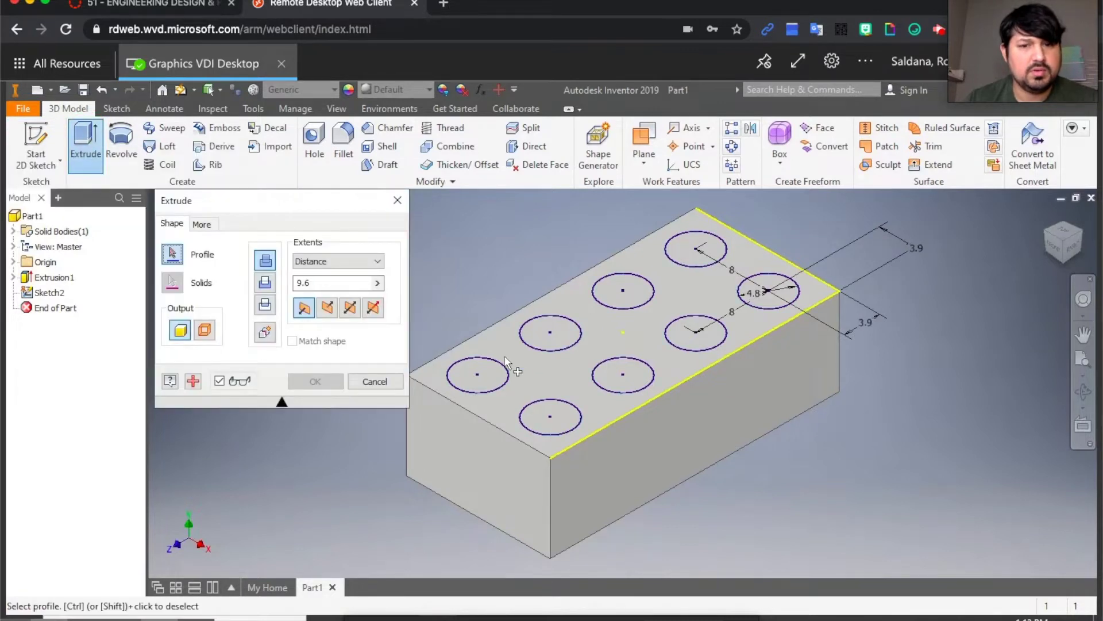
{"action": "left_click", "coordinate": [496, 377]}
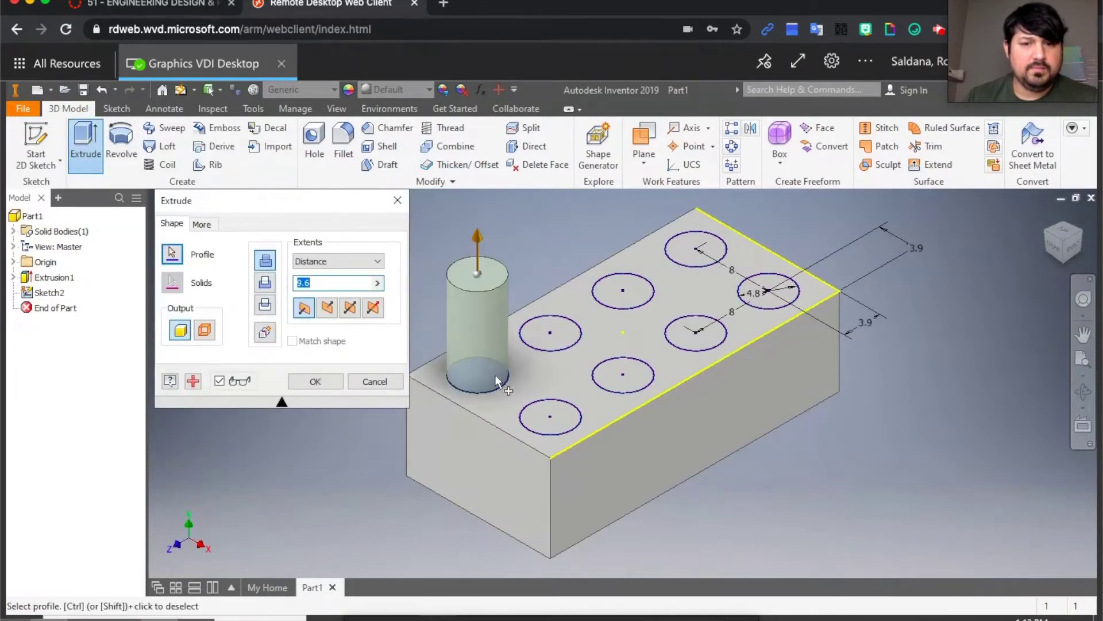
{"action": "left_click", "coordinate": [567, 336]}
{"action": "left_click", "coordinate": [638, 292]}
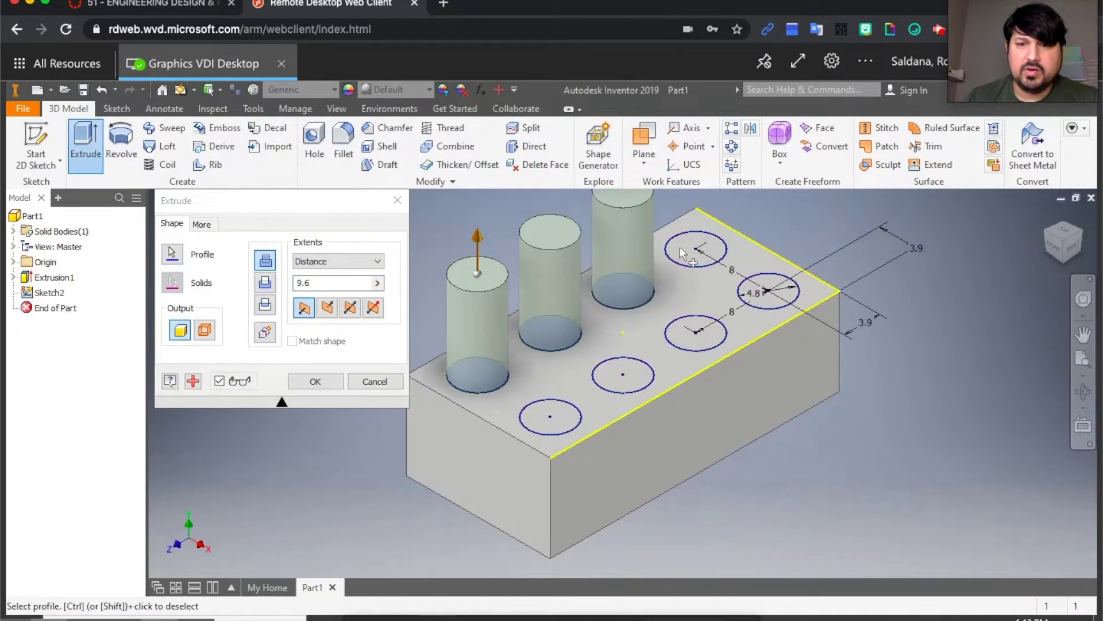
{"action": "left_click", "coordinate": [693, 247]}
{"action": "left_click", "coordinate": [769, 290]}
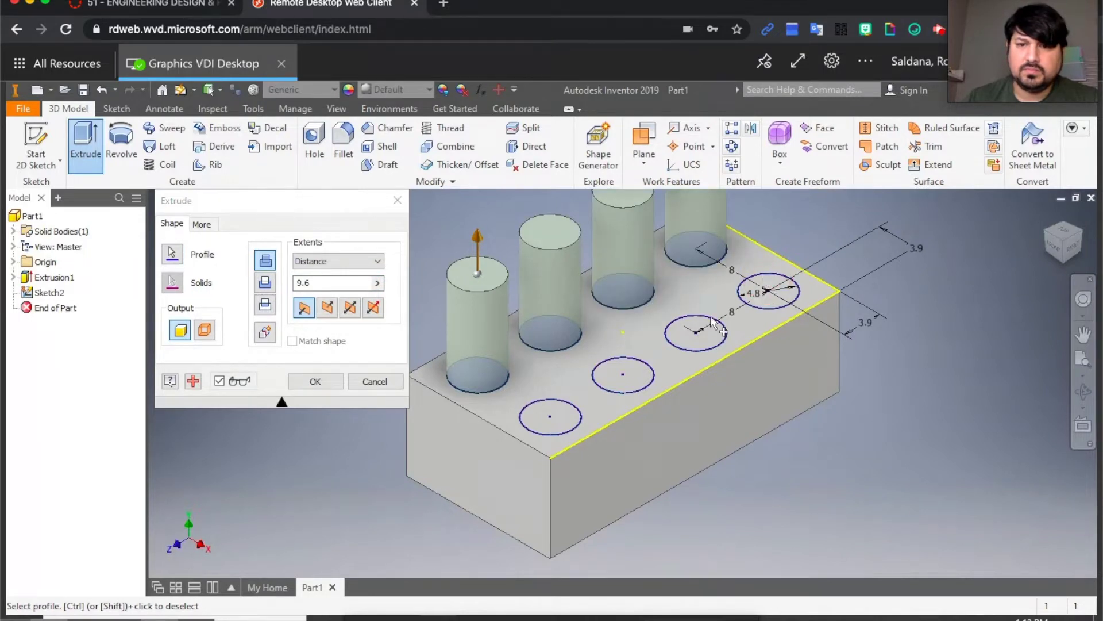
{"action": "left_click", "coordinate": [705, 333]}
{"action": "left_click", "coordinate": [623, 374]}
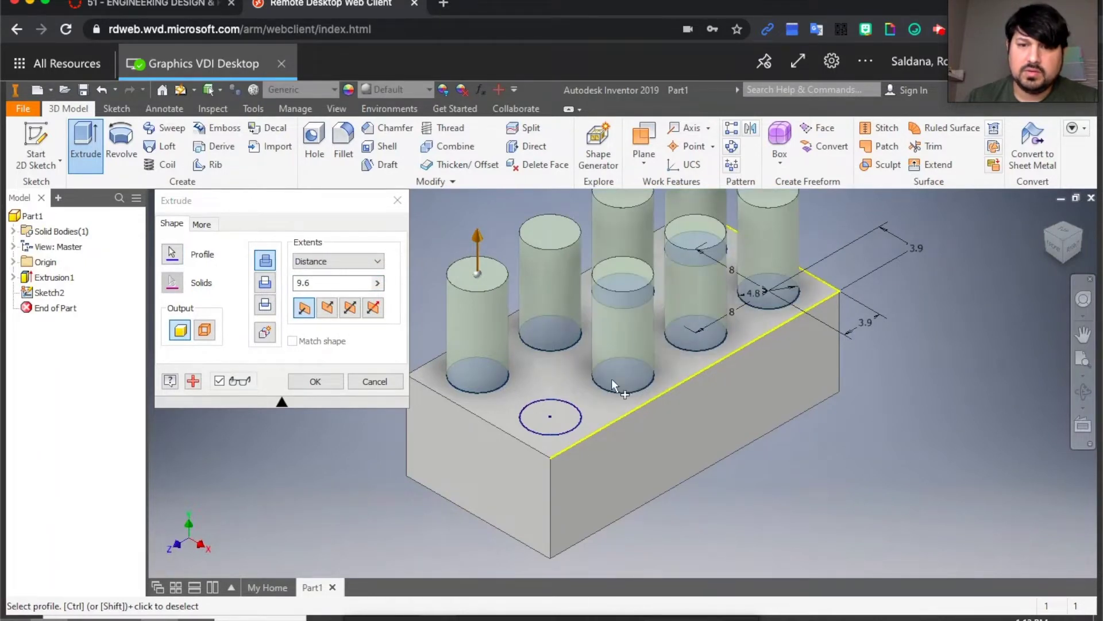
{"action": "left_click", "coordinate": [564, 415]}
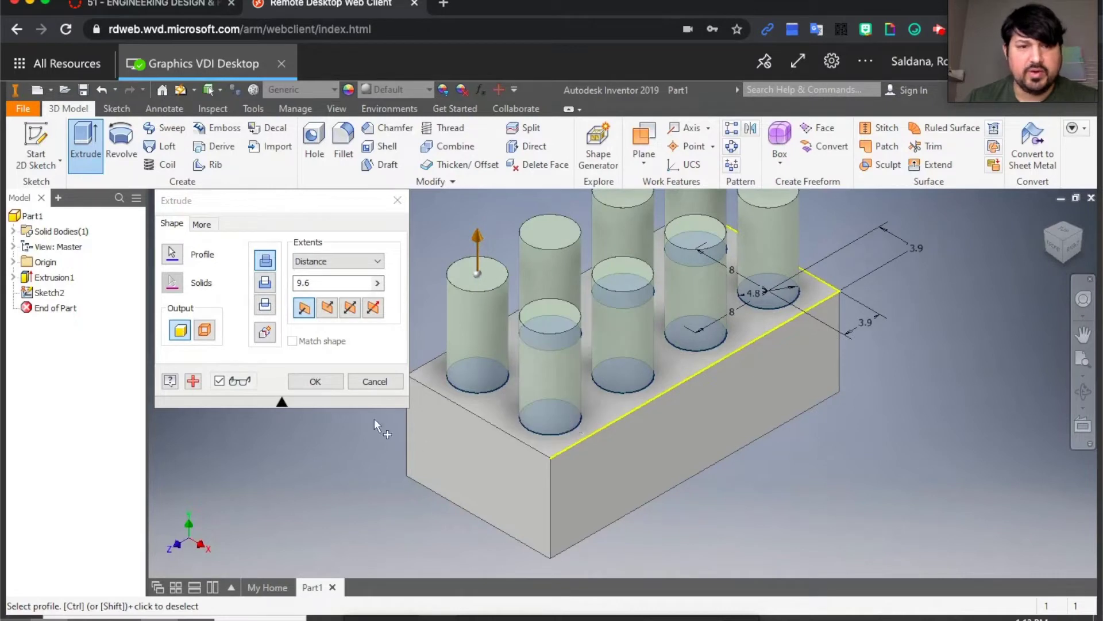
{"action": "left_click", "coordinate": [296, 284]}
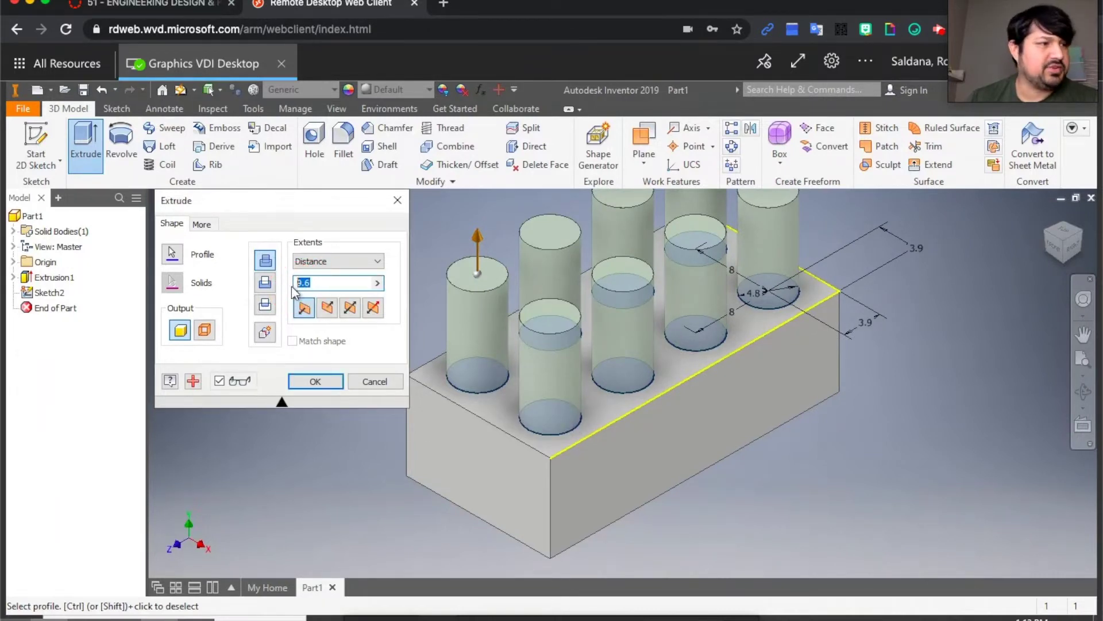
{"action": "type", "text": "1.8"}
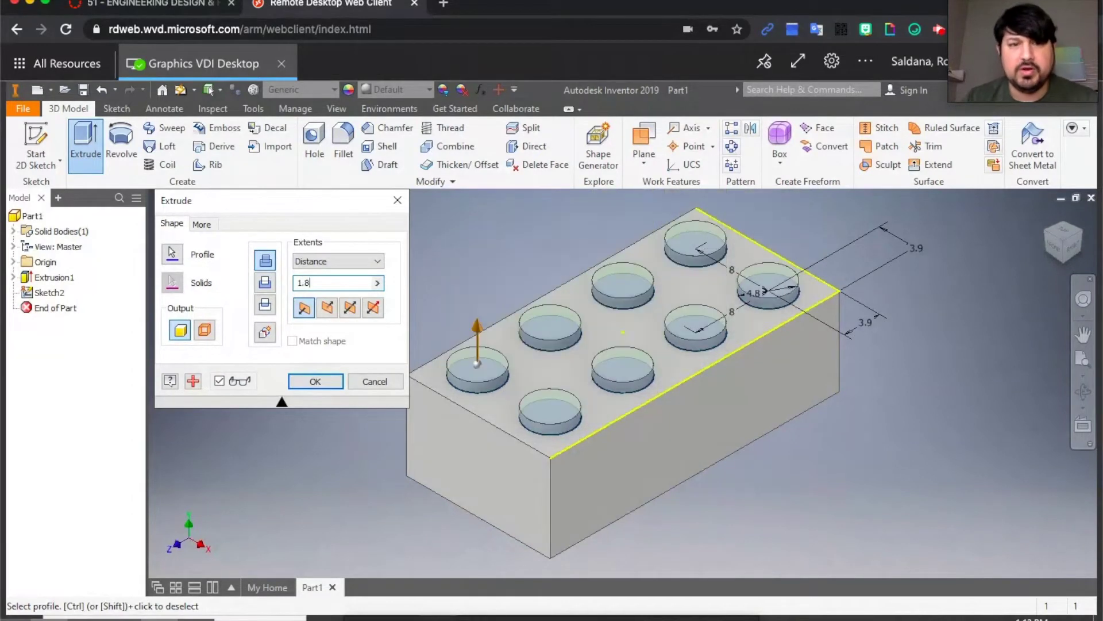
{"action": "left_click", "coordinate": [315, 381]}
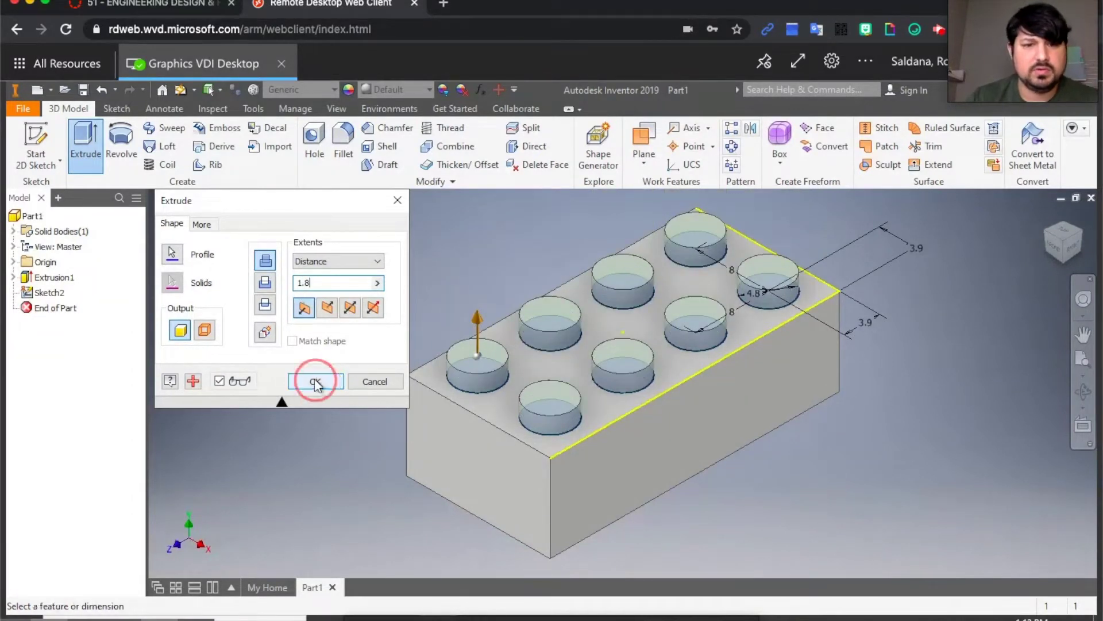
Step: Look straight at the block's long side in the Right view and set that view as Front
{"action": "left_click", "coordinate": [1074, 250]}
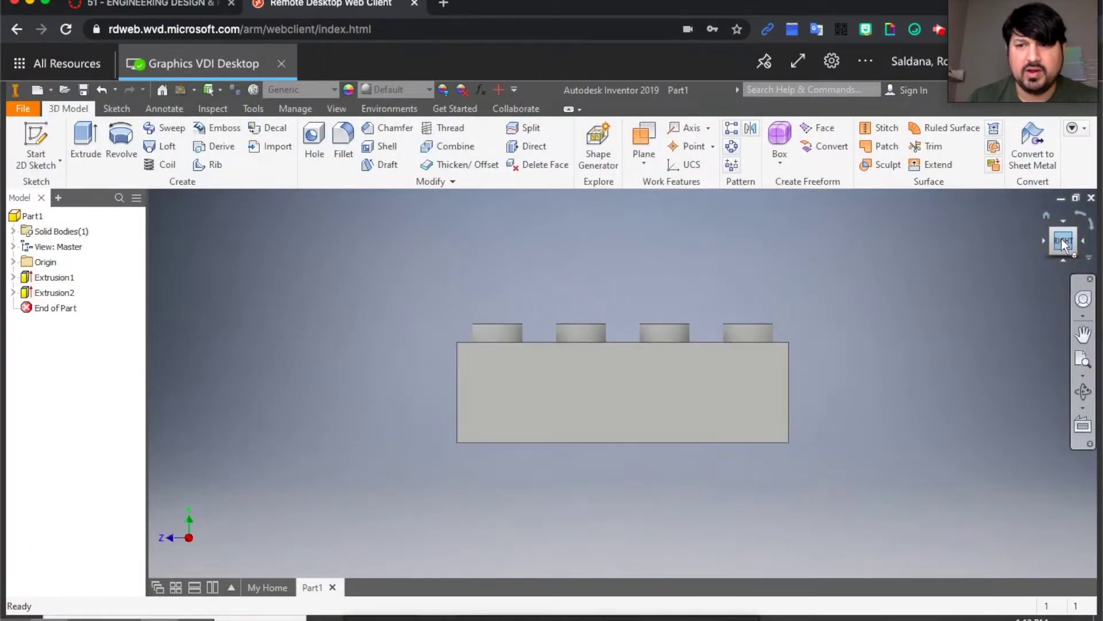
{"action": "right_click", "coordinate": [1064, 244]}
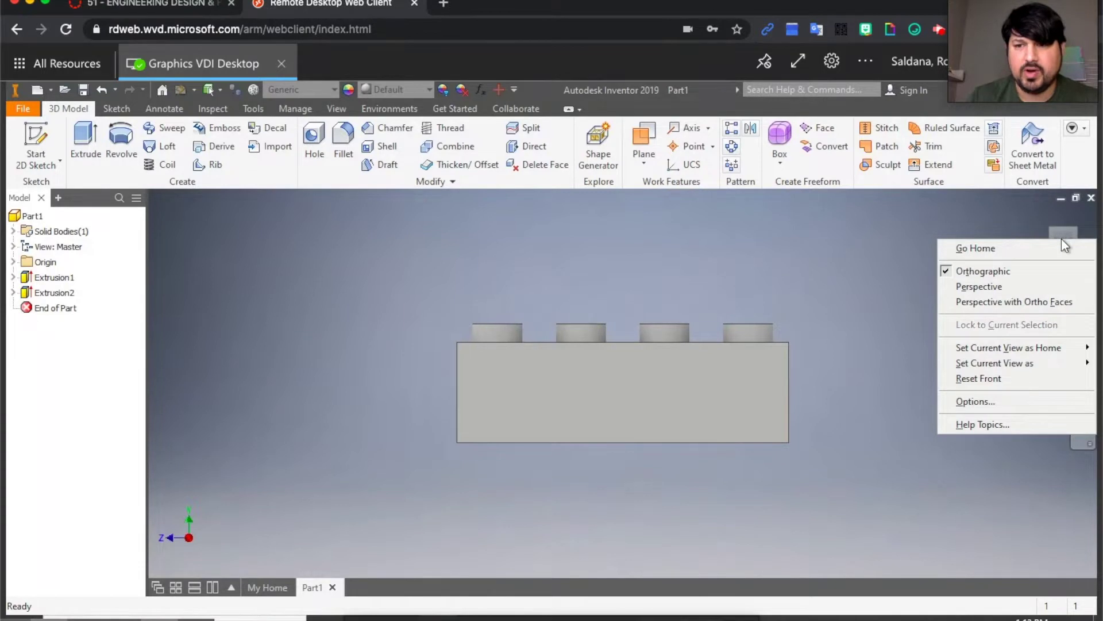
{"action": "mouse_move", "coordinate": [1000, 366]}
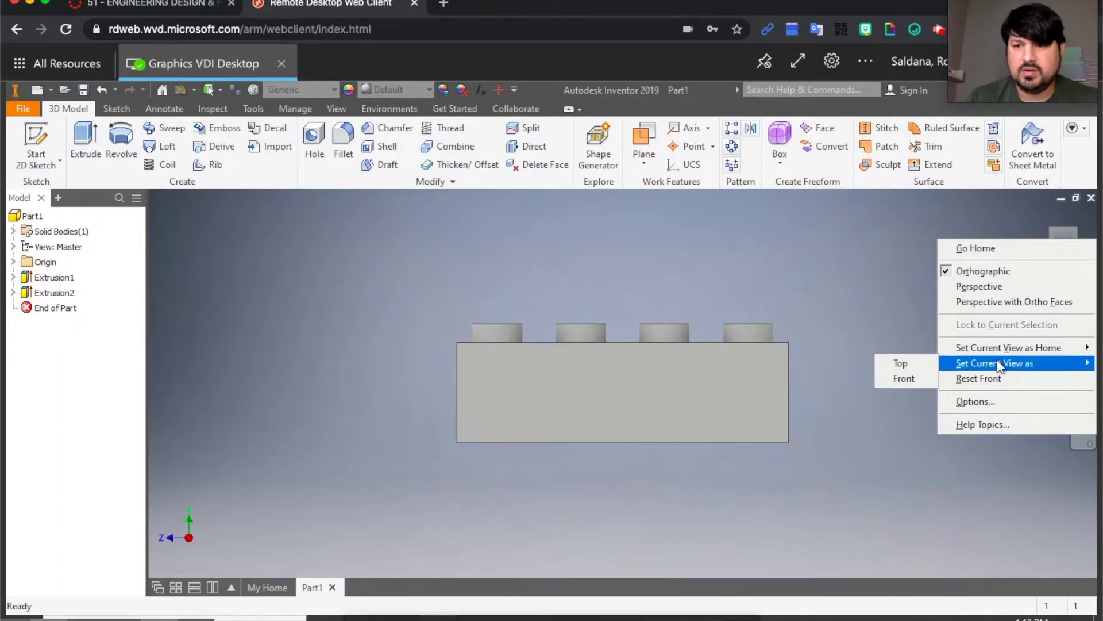
{"action": "left_click", "coordinate": [900, 380]}
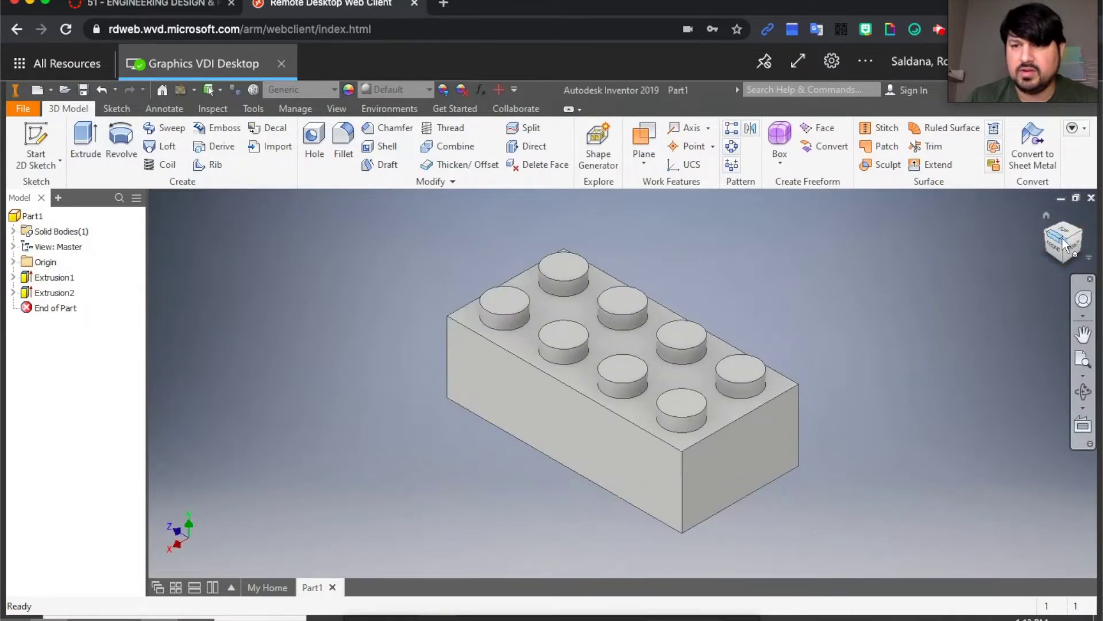
Step: Set the isometric corner view showing the studs, long side and short side as Home, fit to view, and return to it after orbiting
{"action": "left_click", "coordinate": [1064, 244]}
{"action": "right_click", "coordinate": [1064, 242]}
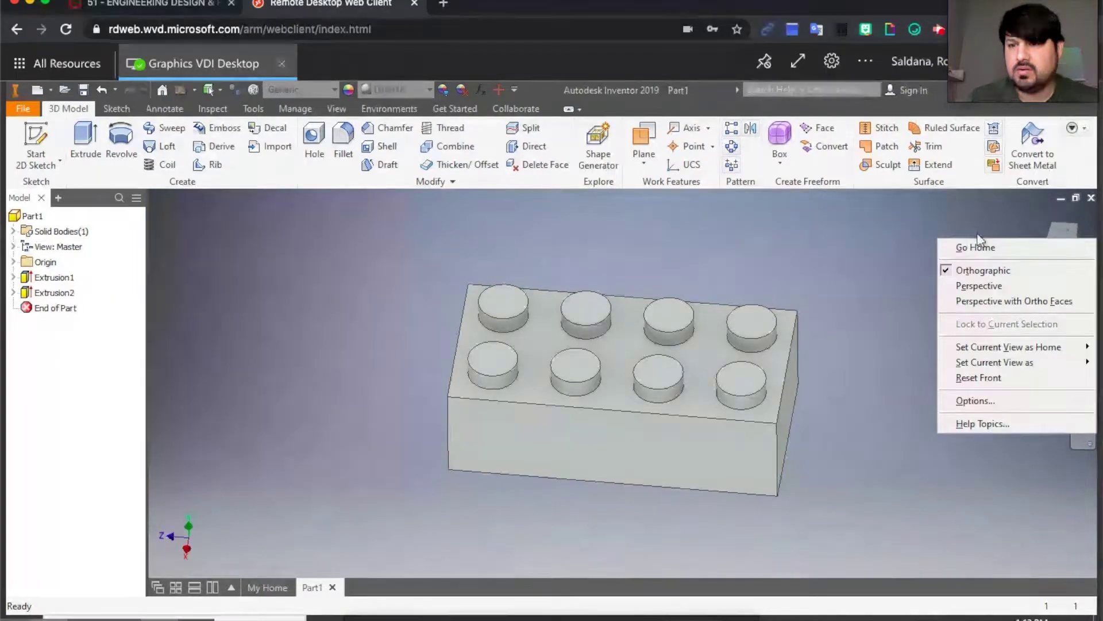
{"action": "left_click", "coordinate": [875, 277]}
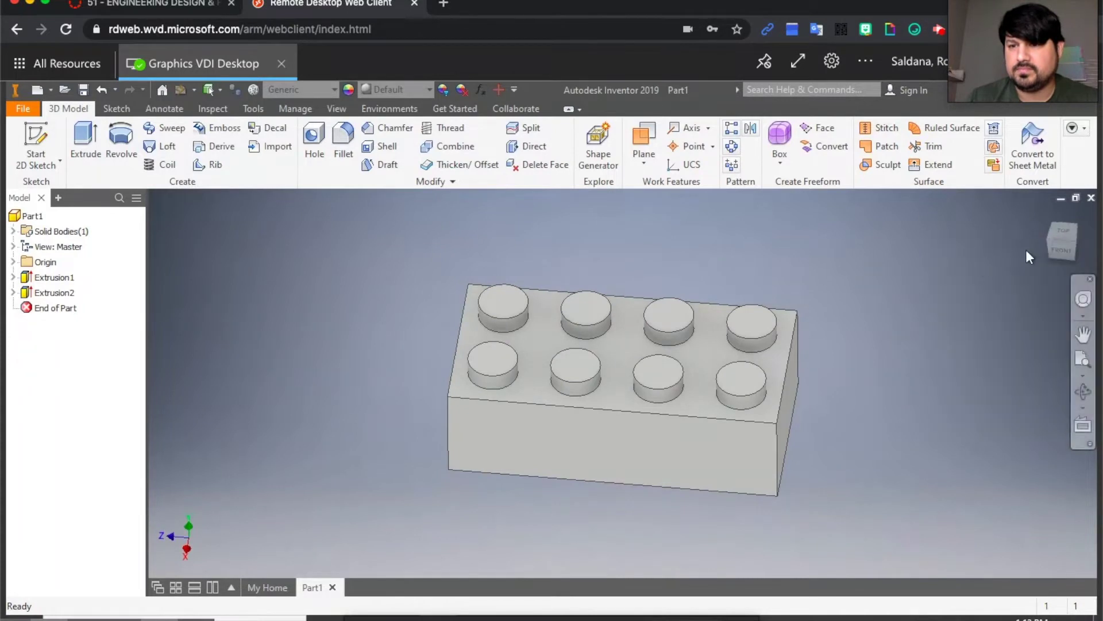
{"action": "left_click", "coordinate": [1064, 244]}
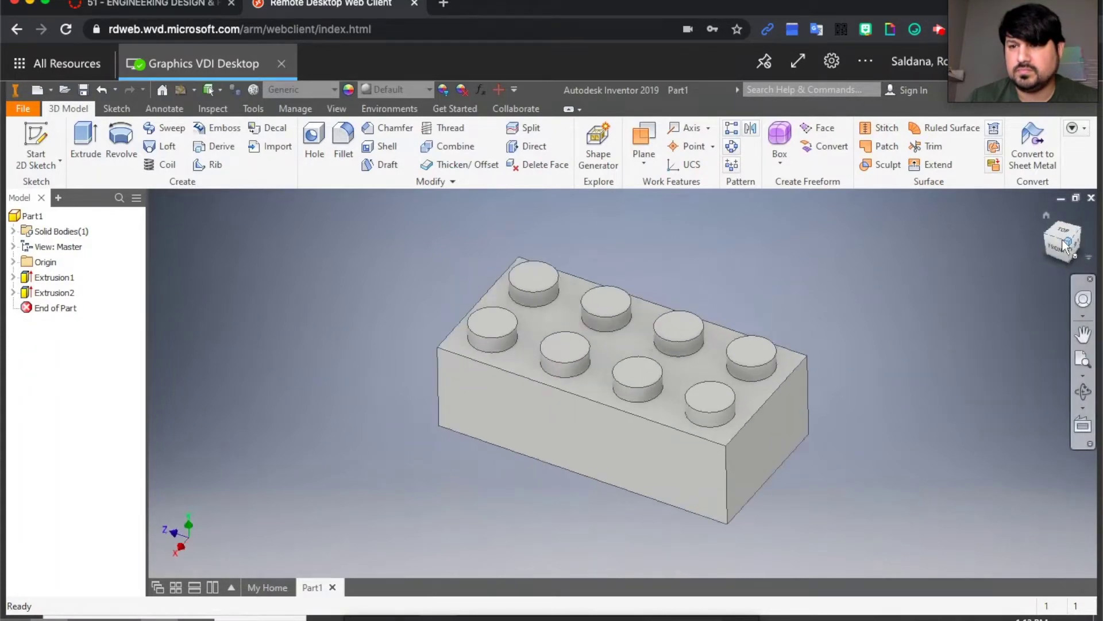
{"action": "right_click", "coordinate": [1063, 241]}
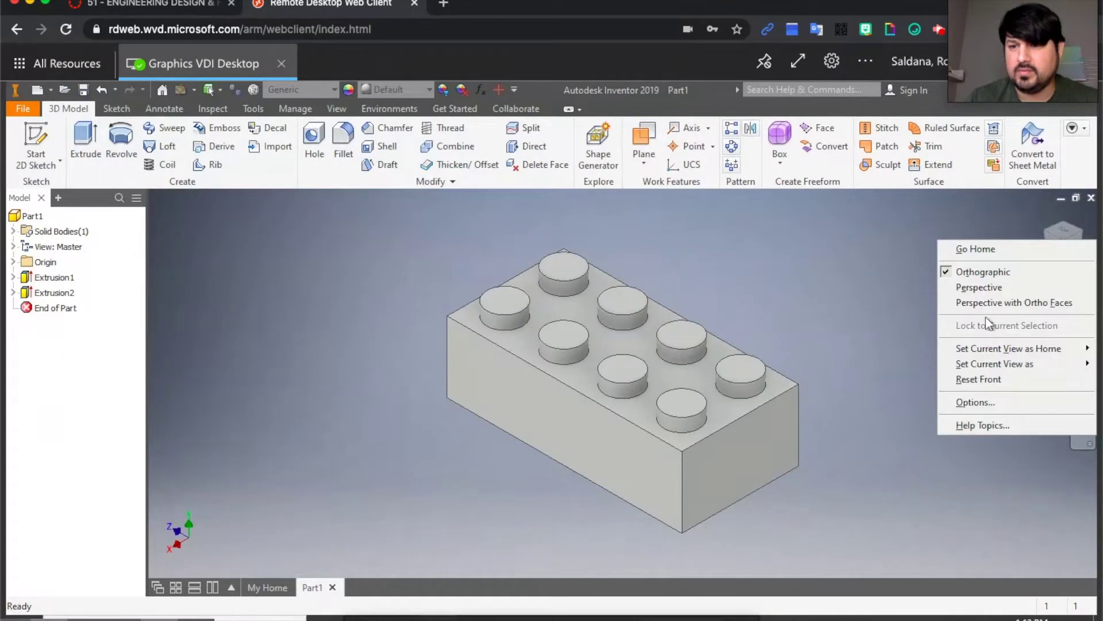
{"action": "mouse_move", "coordinate": [990, 346]}
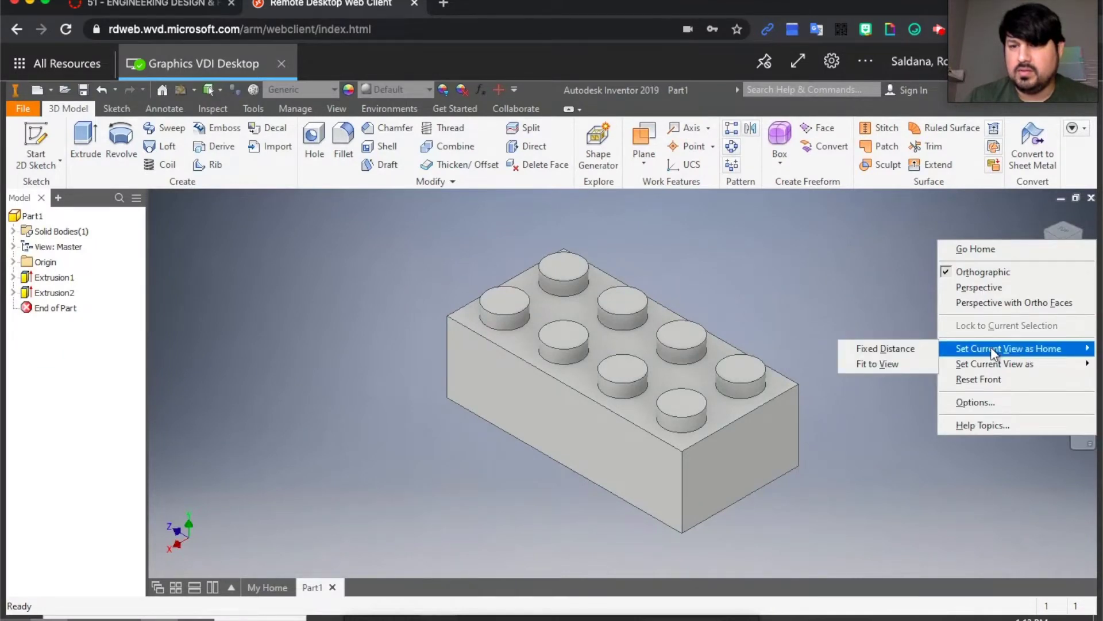
{"action": "left_click", "coordinate": [870, 363]}
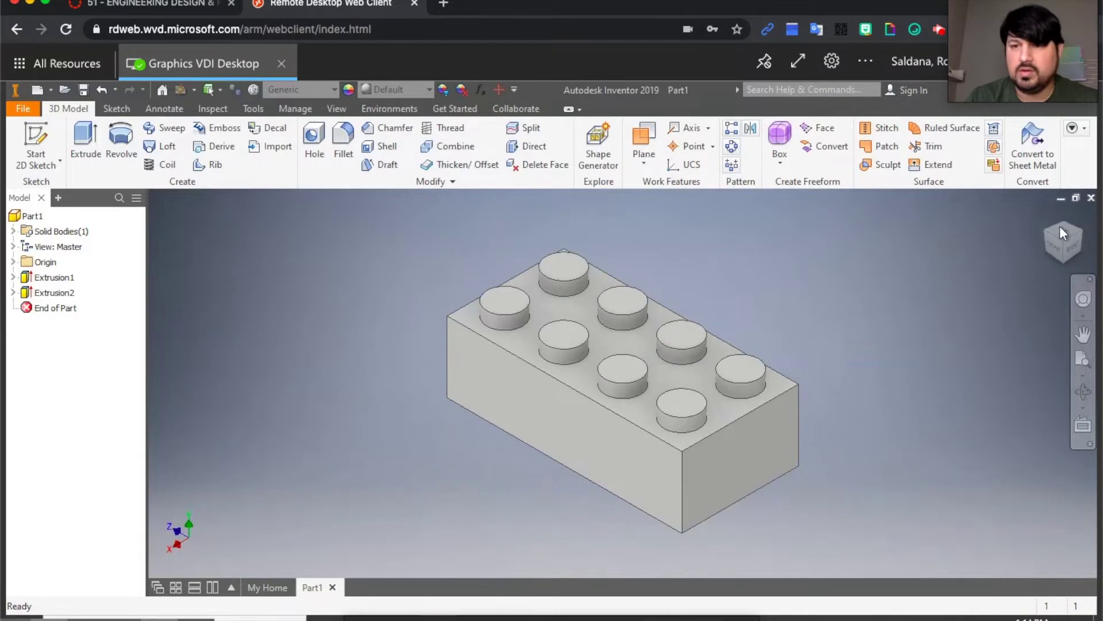
{"action": "mouse_move", "coordinate": [1058, 232]}
{"action": "left_mouse_down"}
{"action": "mouse_move", "coordinate": [1022, 207]}
{"action": "mouse_move", "coordinate": [891, 172]}
{"action": "mouse_move", "coordinate": [867, 204]}
{"action": "mouse_move", "coordinate": [1046, 224]}
{"action": "left_mouse_up"}
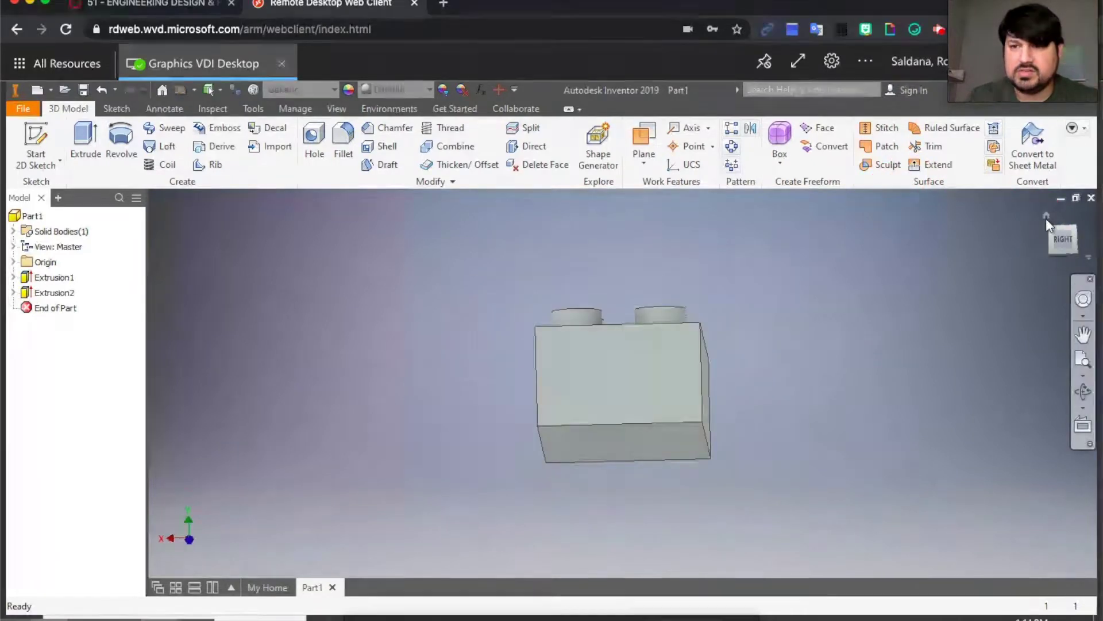
{"action": "left_click", "coordinate": [1046, 216]}
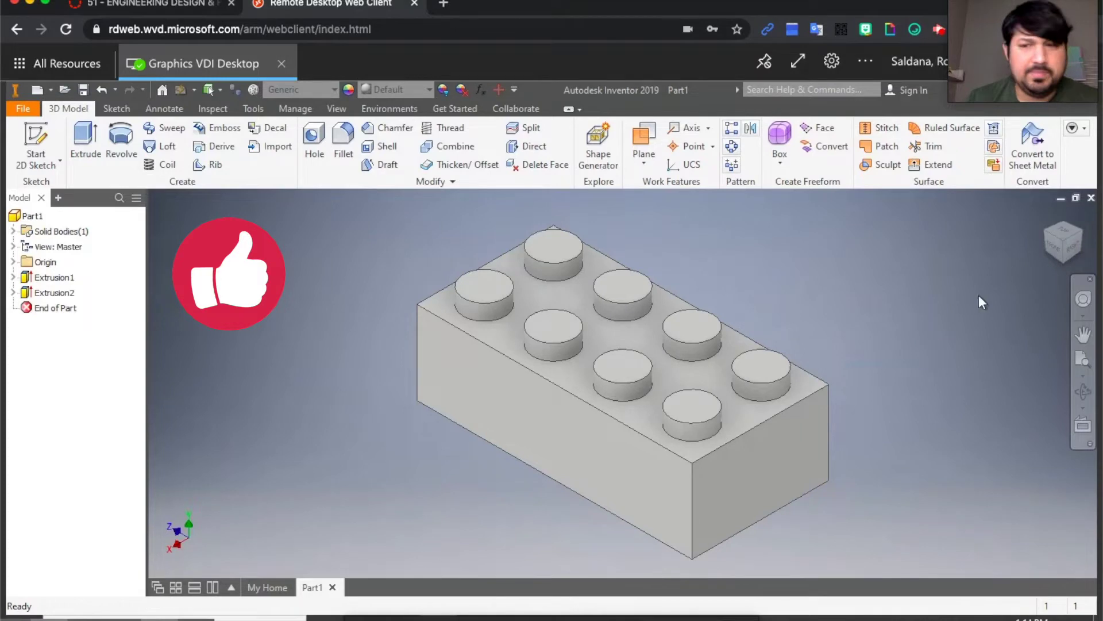
Step: Turn the brick over and start a sketch on its flat bottom face
{"action": "left_click_drag", "start_coordinate": [1078, 250], "coordinate": [1061, 153]}
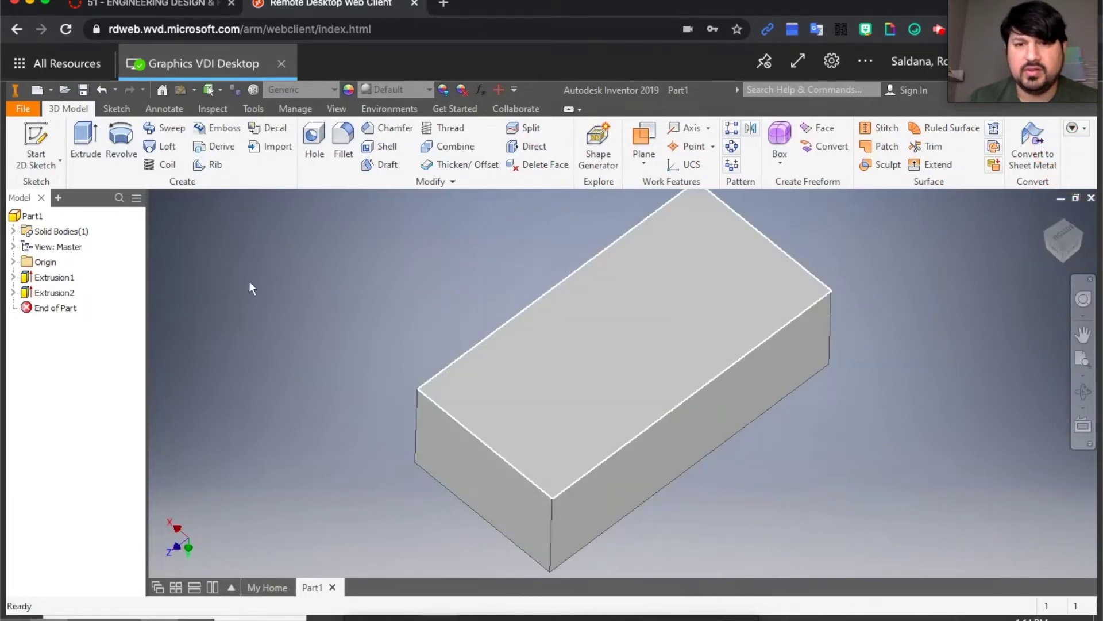
{"action": "left_click", "coordinate": [38, 141]}
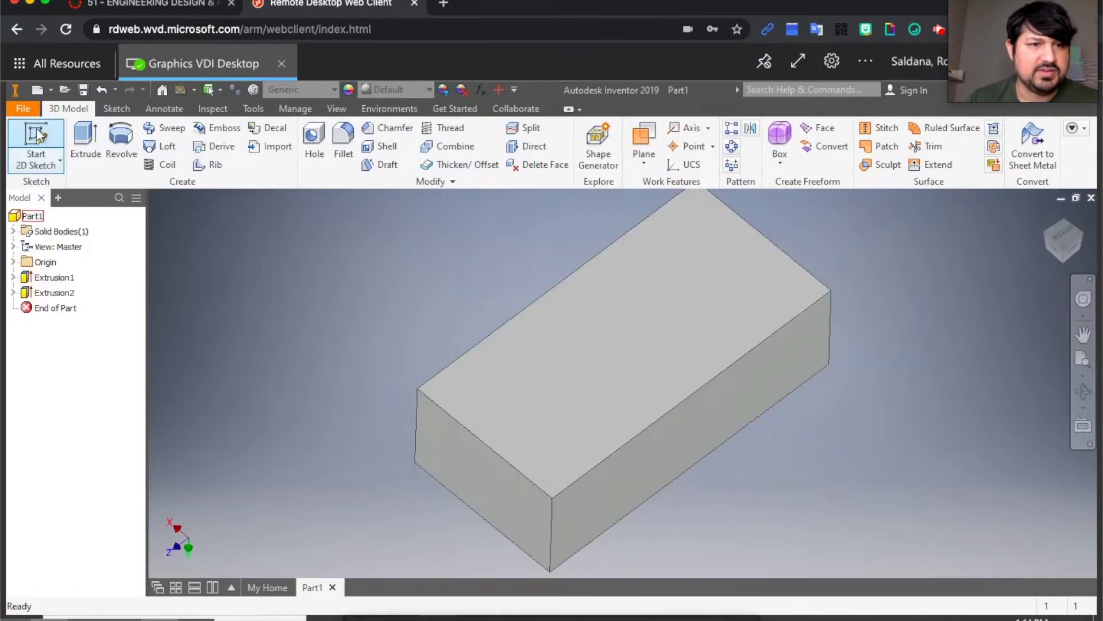
{"action": "left_click", "coordinate": [644, 364]}
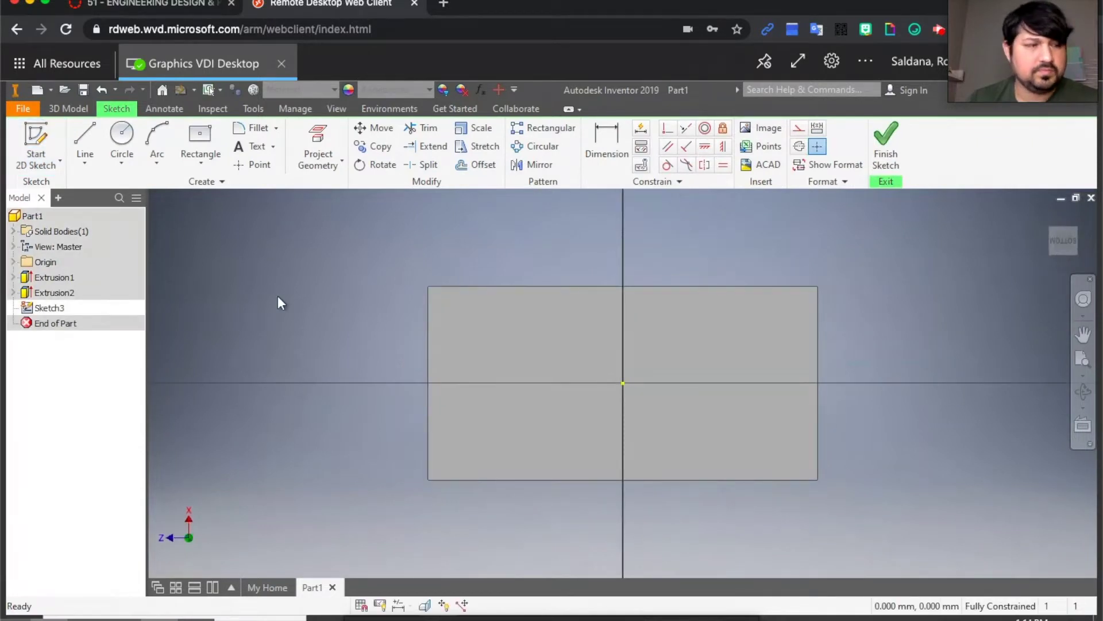
Step: Draw a center rectangle at the origin, 29.4 mm long and 15.8-2.4 mm wide
{"action": "left_click", "coordinate": [201, 172]}
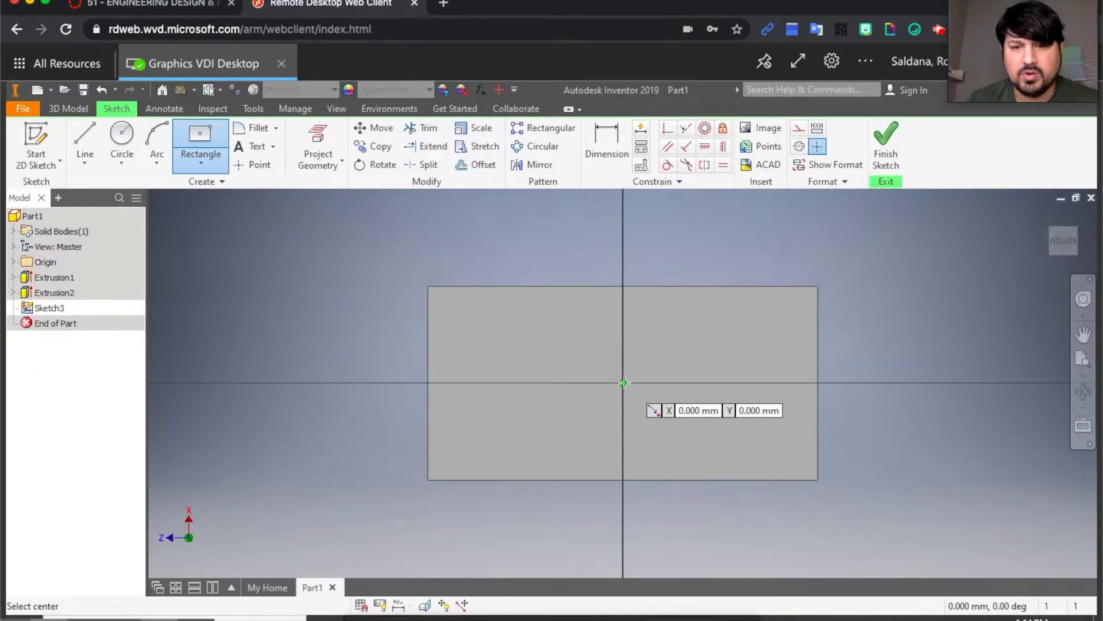
{"action": "left_click", "coordinate": [623, 382]}
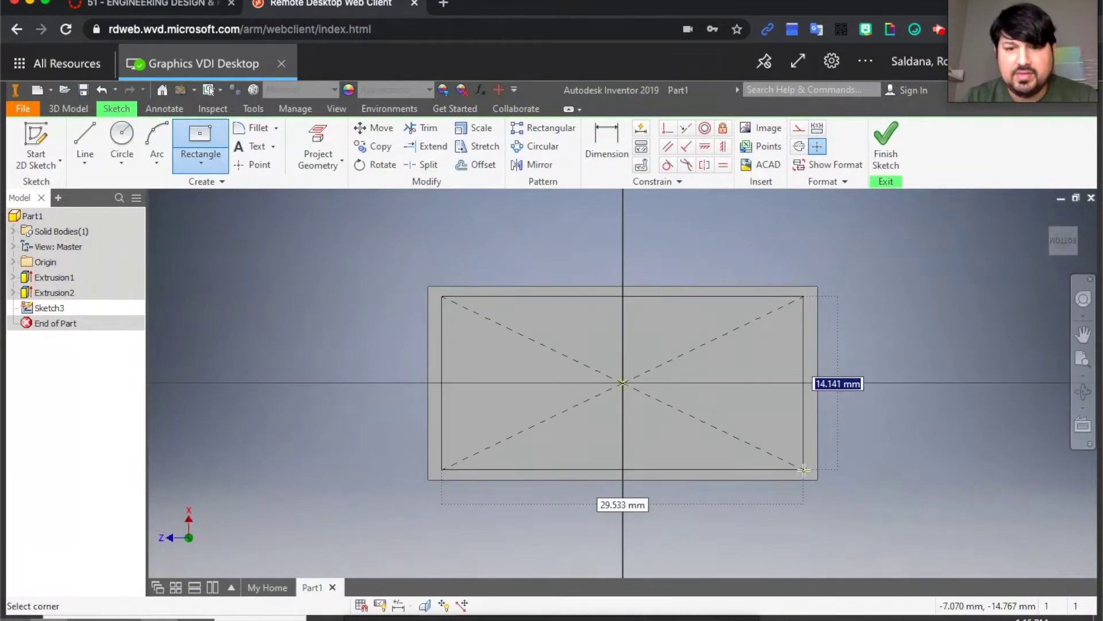
{"action": "key", "text": "Tab"}
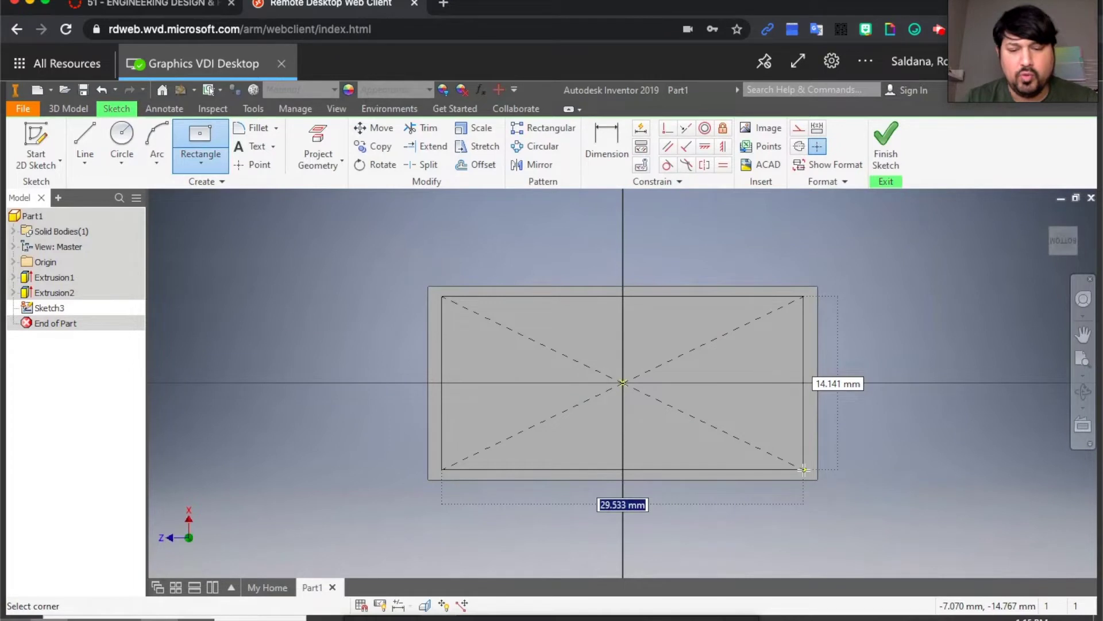
{"action": "type", "text": "31.8"}
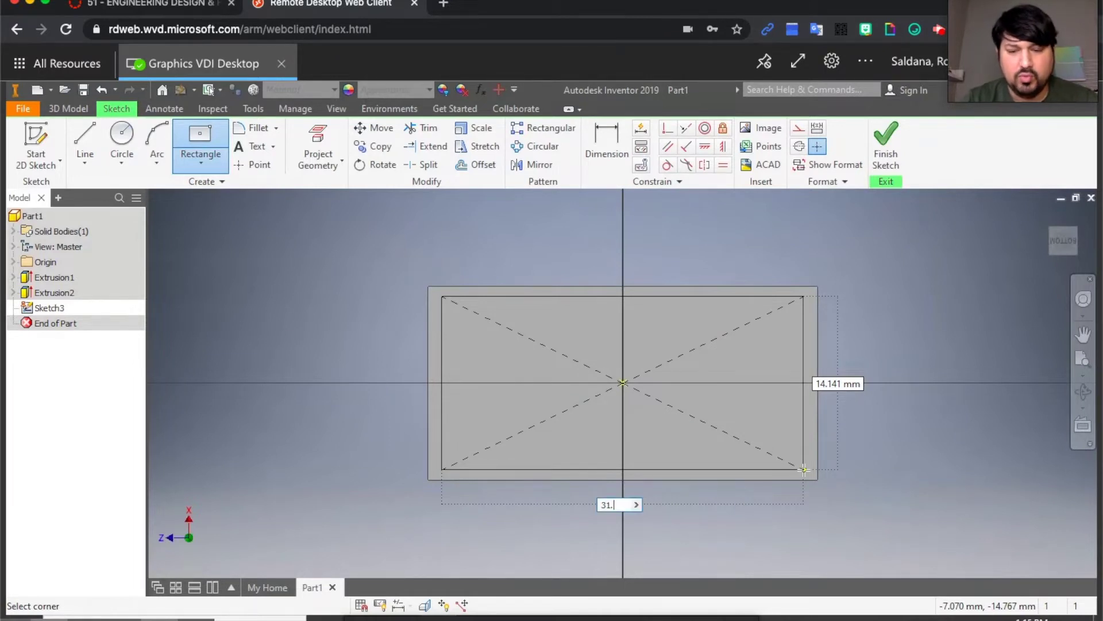
{"action": "key", "text": "BackSpace"}
{"action": "key", "text": "BackSpace"}
{"action": "key", "text": "BackSpace"}
{"action": "key", "text": "BackSpace"}
{"action": "type", "text": "29.4"}
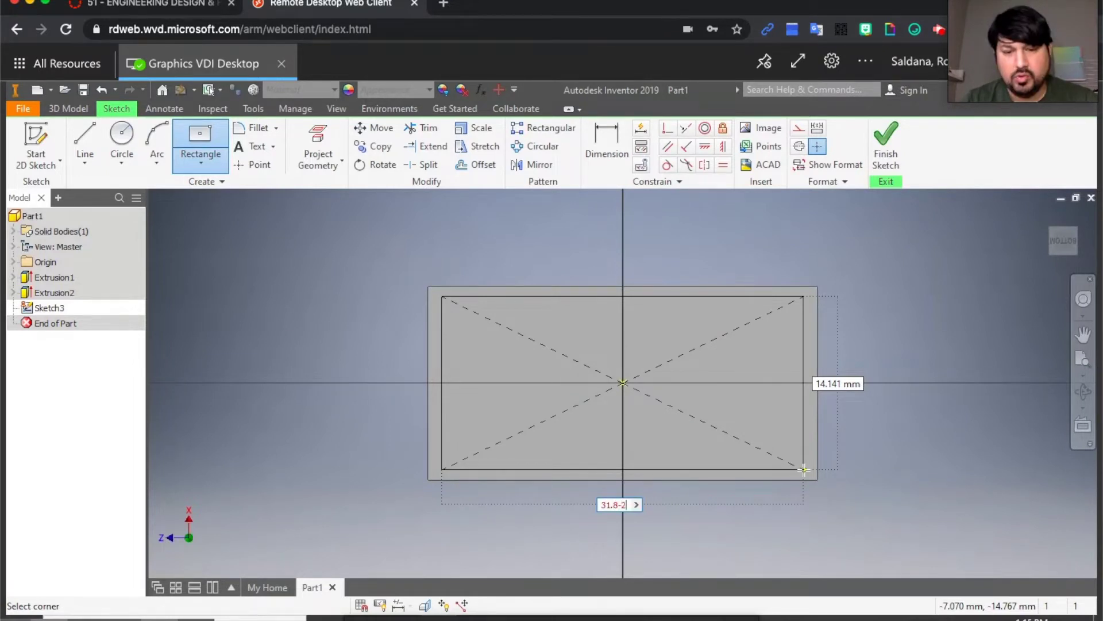
{"action": "key", "text": "Tab"}
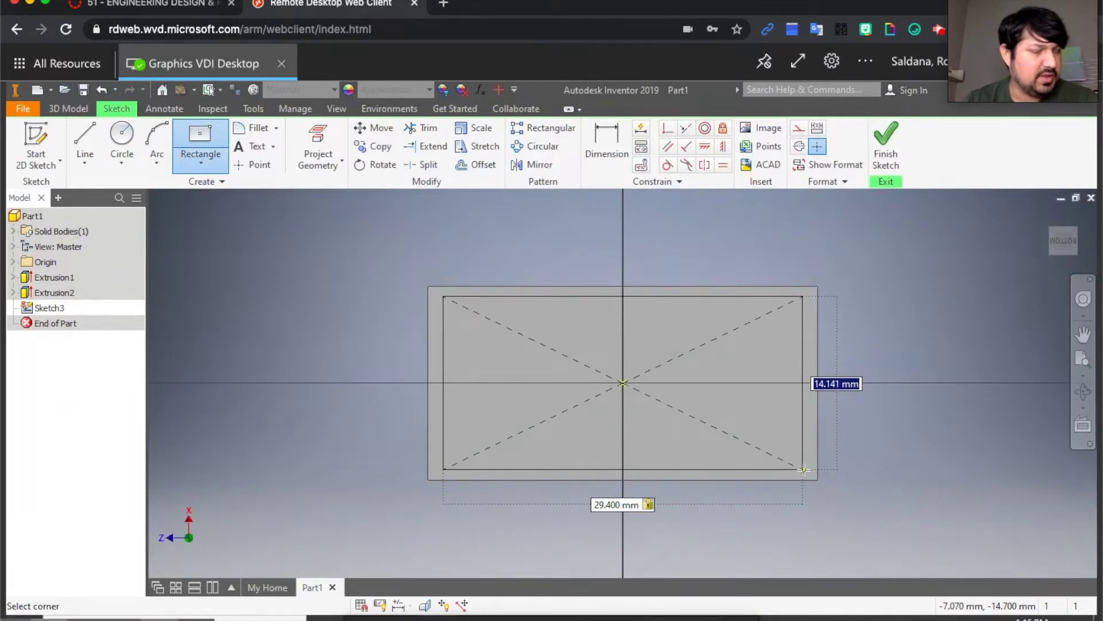
{"action": "type", "text": "15.8"}
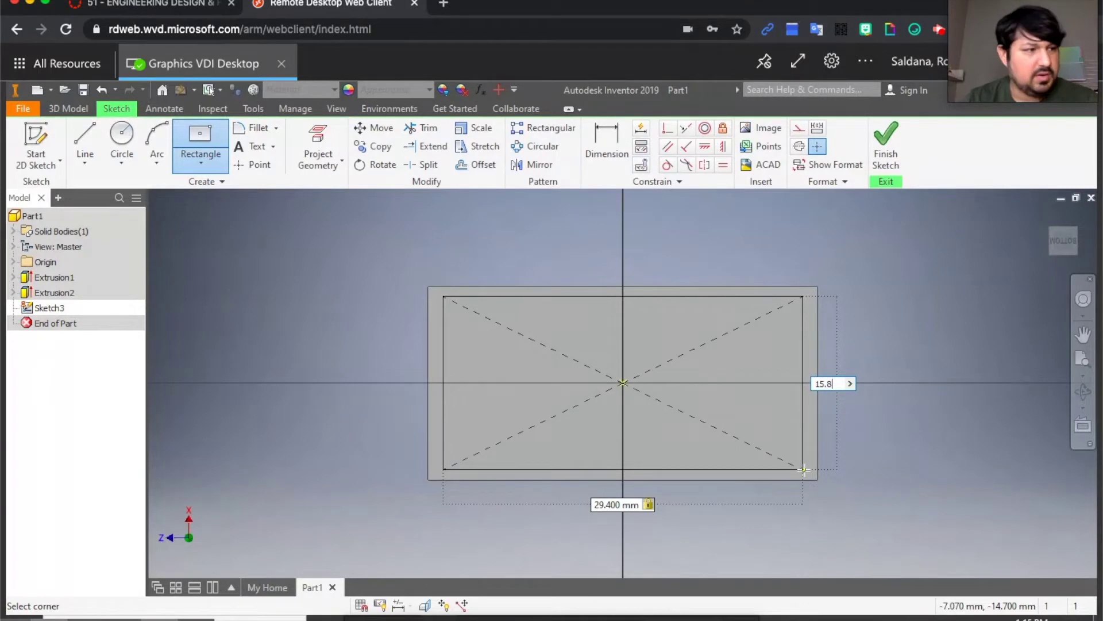
{"action": "type", "text": "-2.4"}
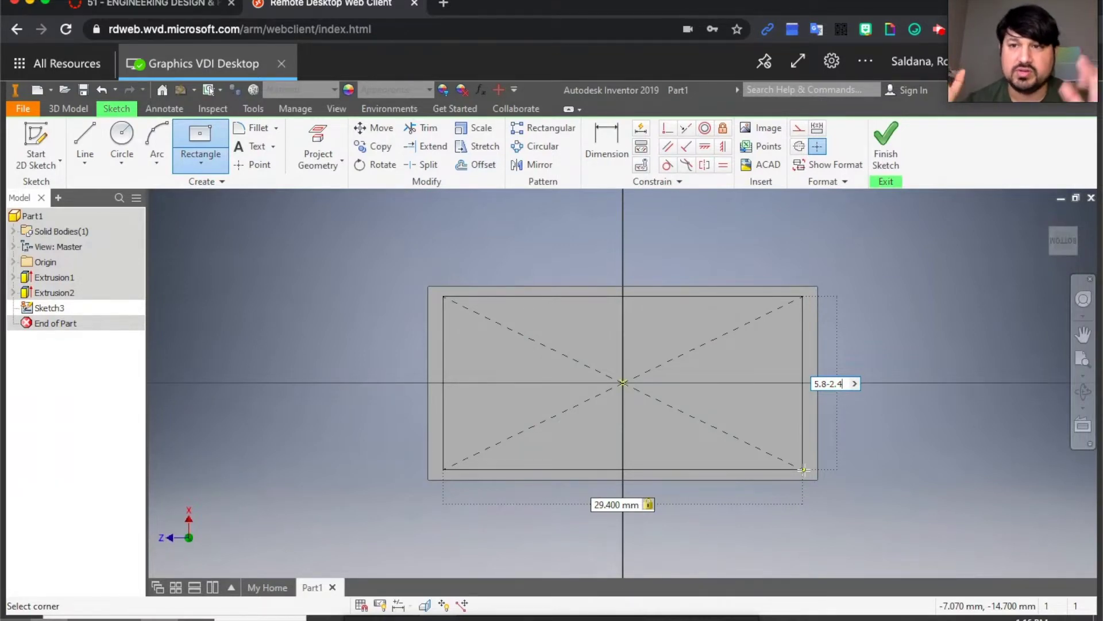
{"action": "key", "text": "Return"}
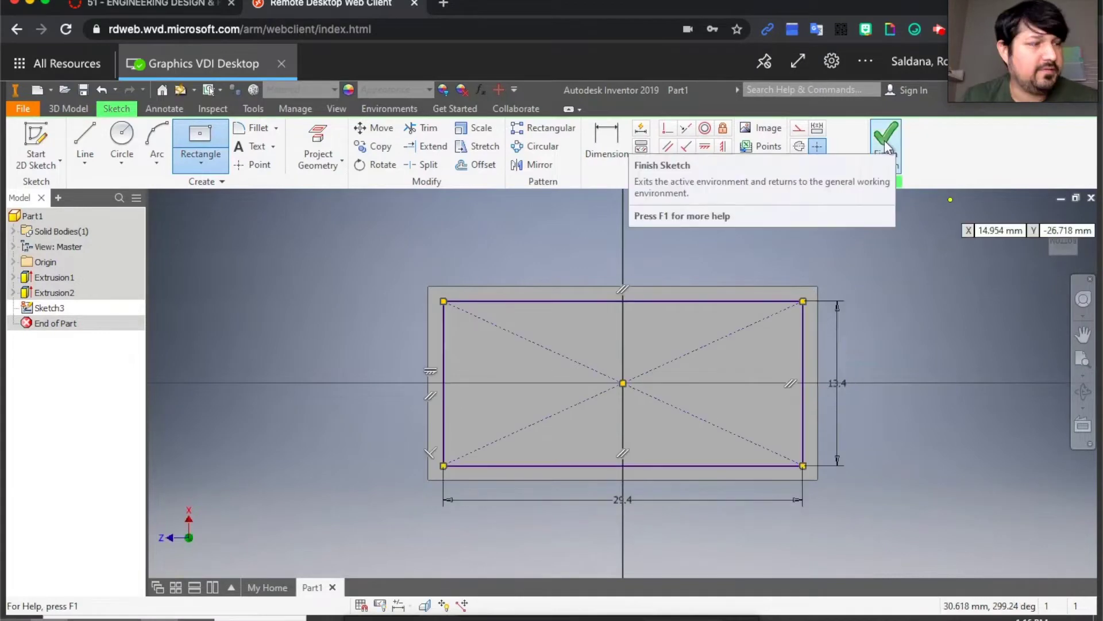
Step: Finish the sketch and cut the rectangle 8.6 mm deep into the brick with Extrude
{"action": "left_click", "coordinate": [885, 146]}
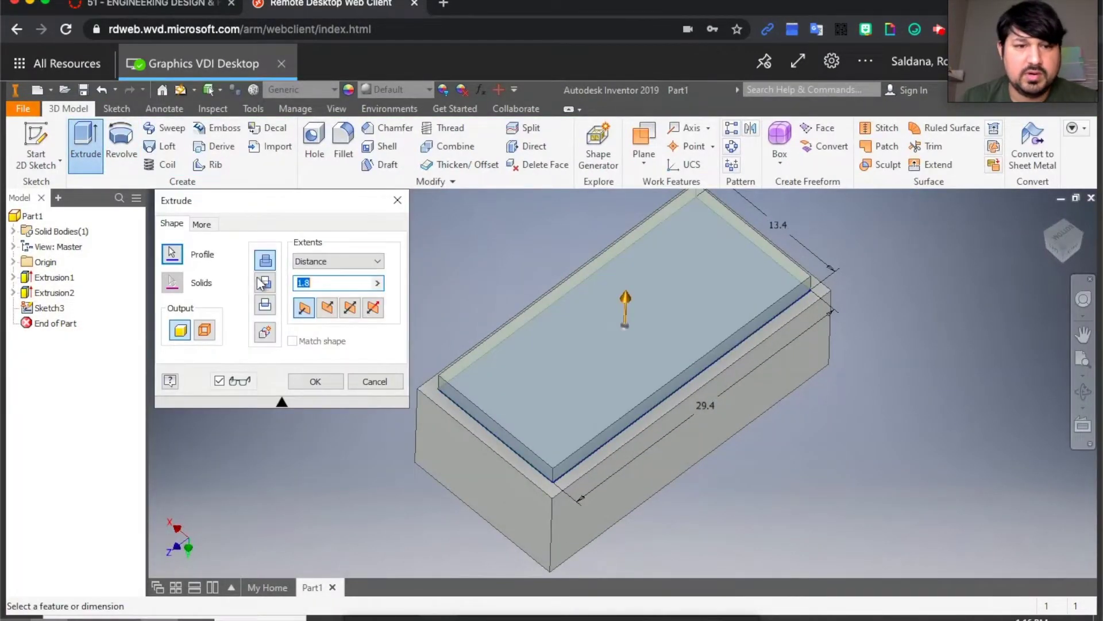
{"action": "left_click", "coordinate": [264, 283]}
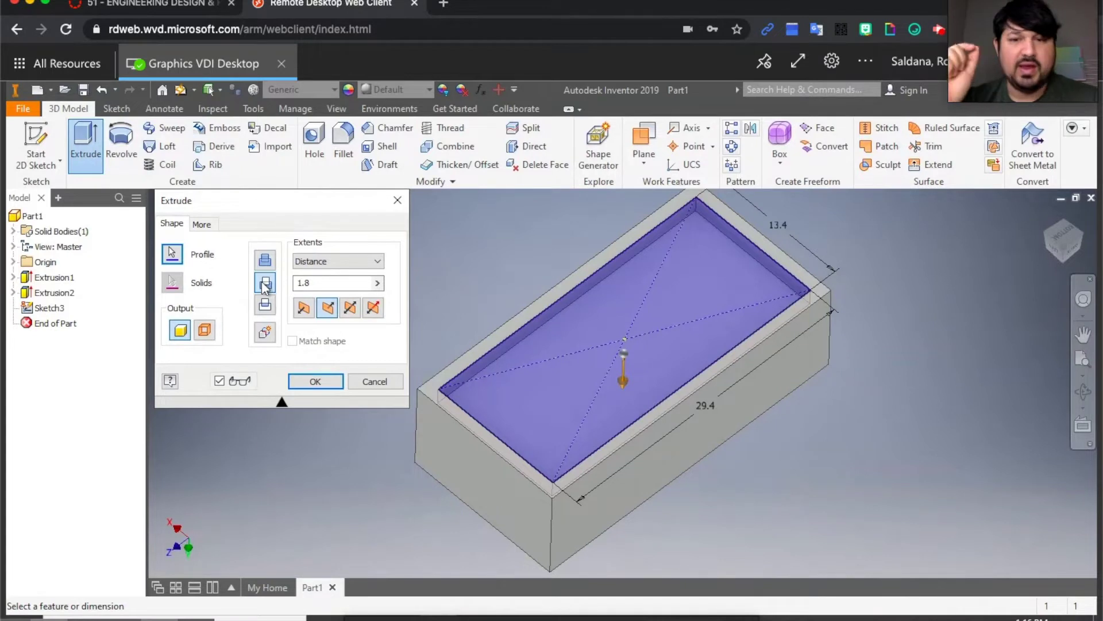
{"action": "double_click", "coordinate": [335, 283]}
{"action": "type", "text": "8.6"}
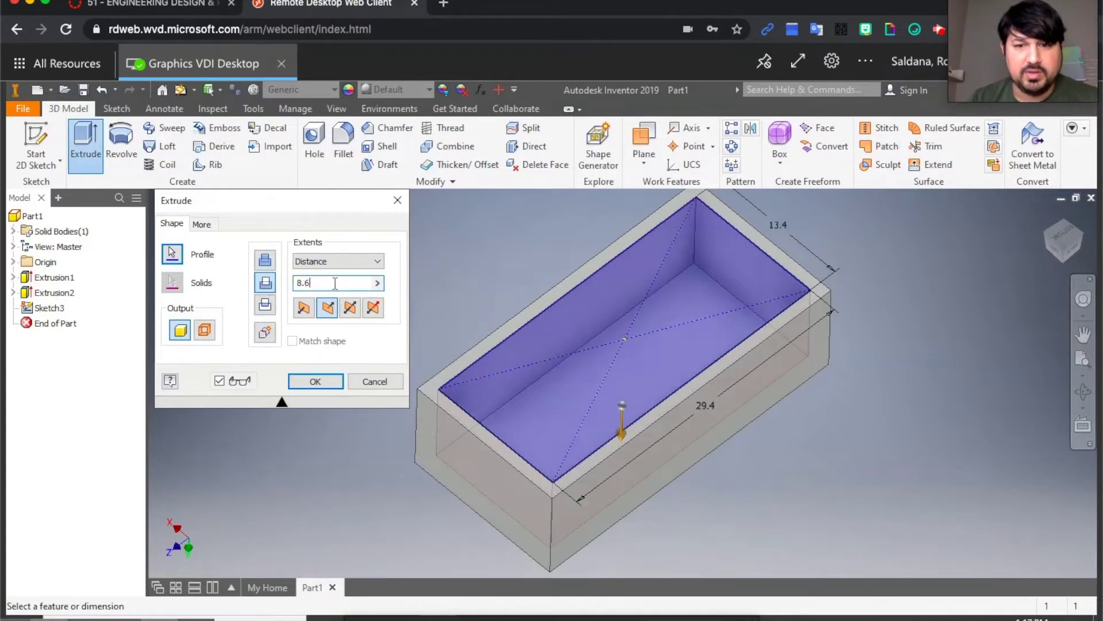
{"action": "key", "text": "Return"}
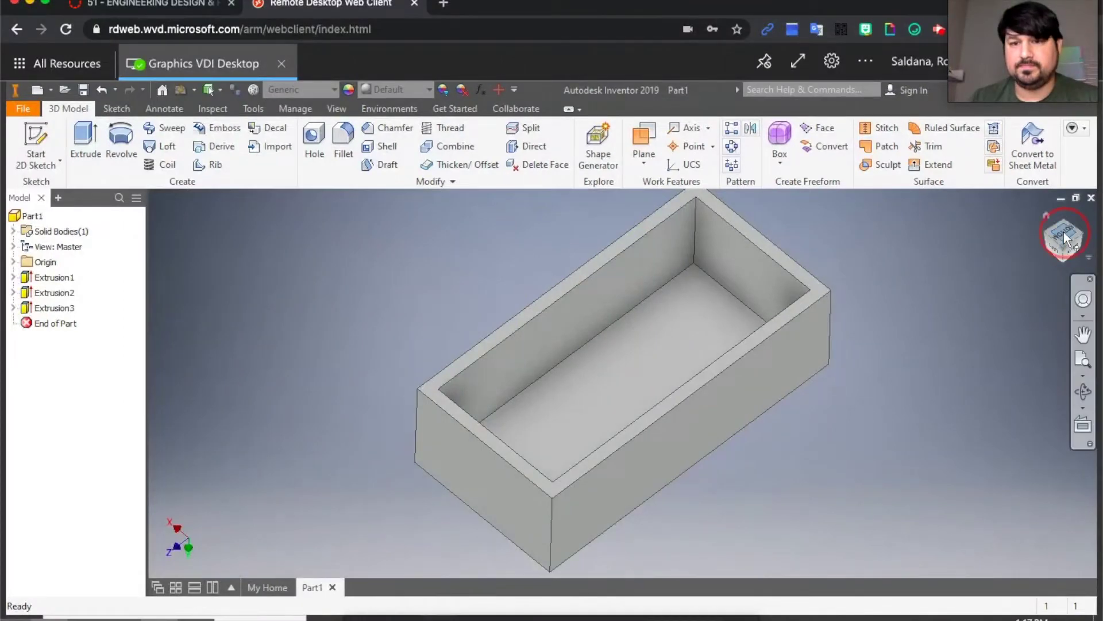
Step: Start a sketch on the cavity's inner floor and rotate the view so the brick's long side runs horizontally
{"action": "left_click", "coordinate": [1048, 258]}
{"action": "left_click", "coordinate": [1041, 262]}
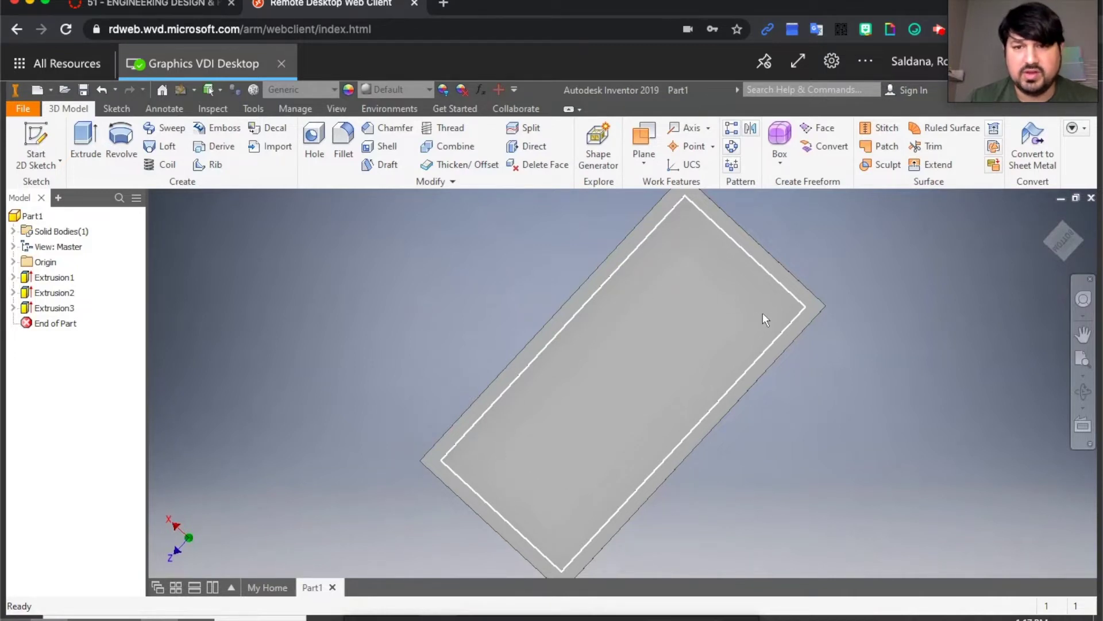
{"action": "left_click", "coordinate": [36, 138]}
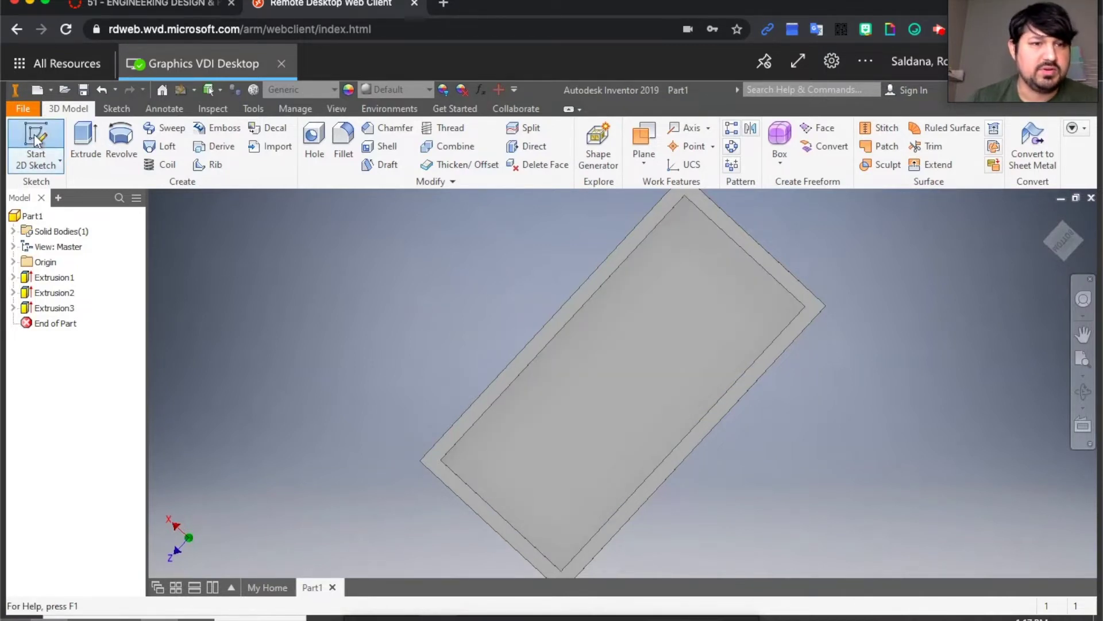
{"action": "left_click", "coordinate": [561, 426]}
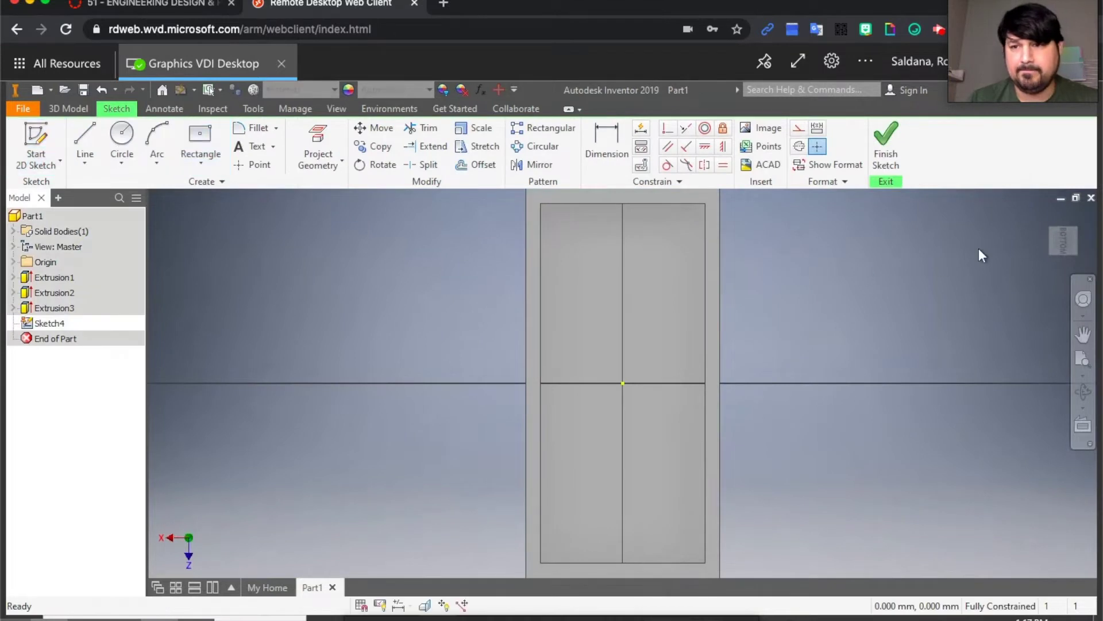
{"action": "left_click", "coordinate": [1083, 218]}
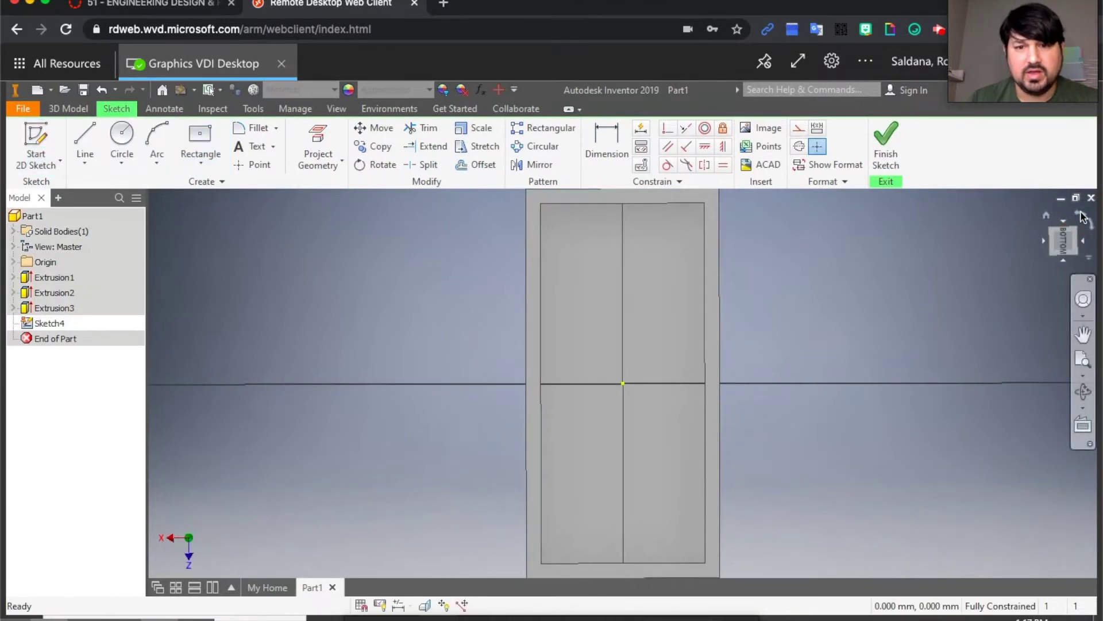
Step: Sketch a 2.6 mm diameter circle centered on the upper-left stud, at X -4 mm, Y -12 mm
{"action": "key", "text": "c"}
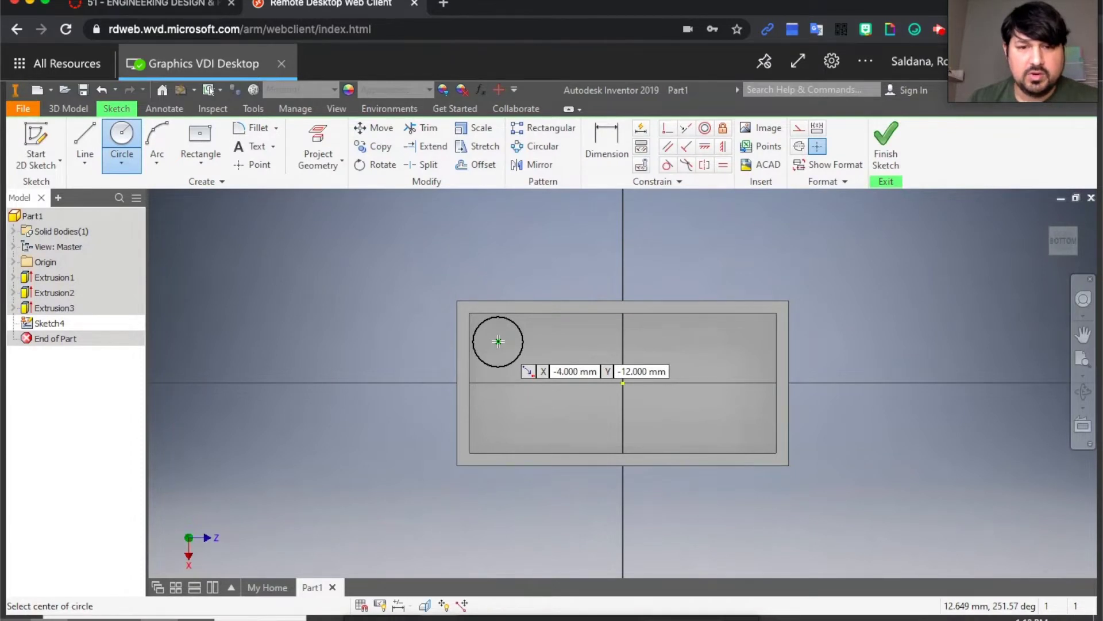
{"action": "left_click", "coordinate": [498, 342]}
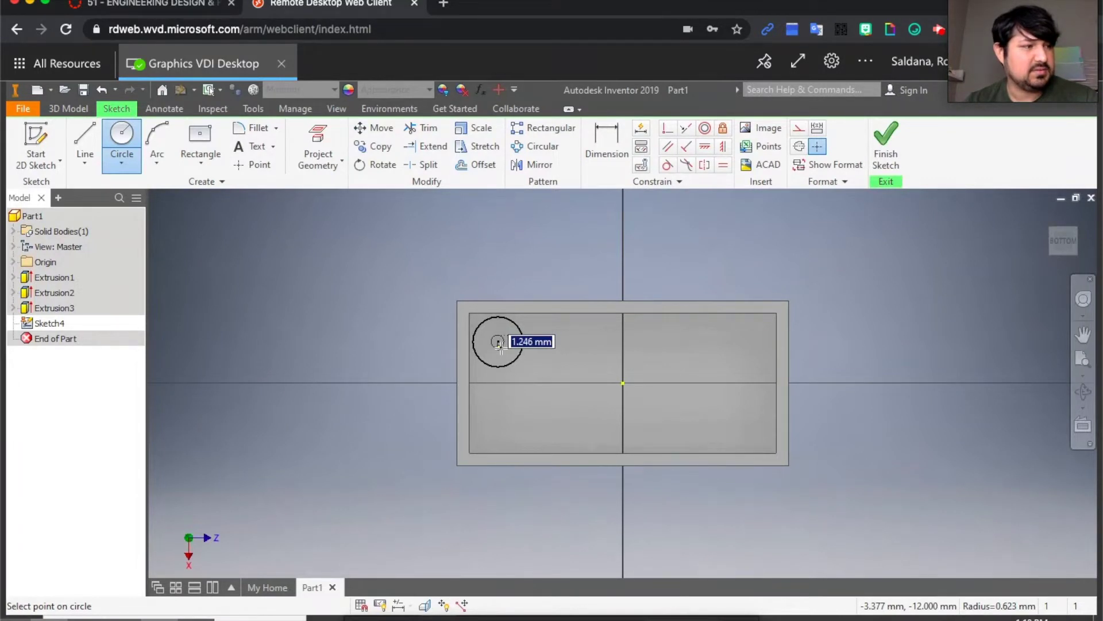
{"action": "type", "text": "2.6"}
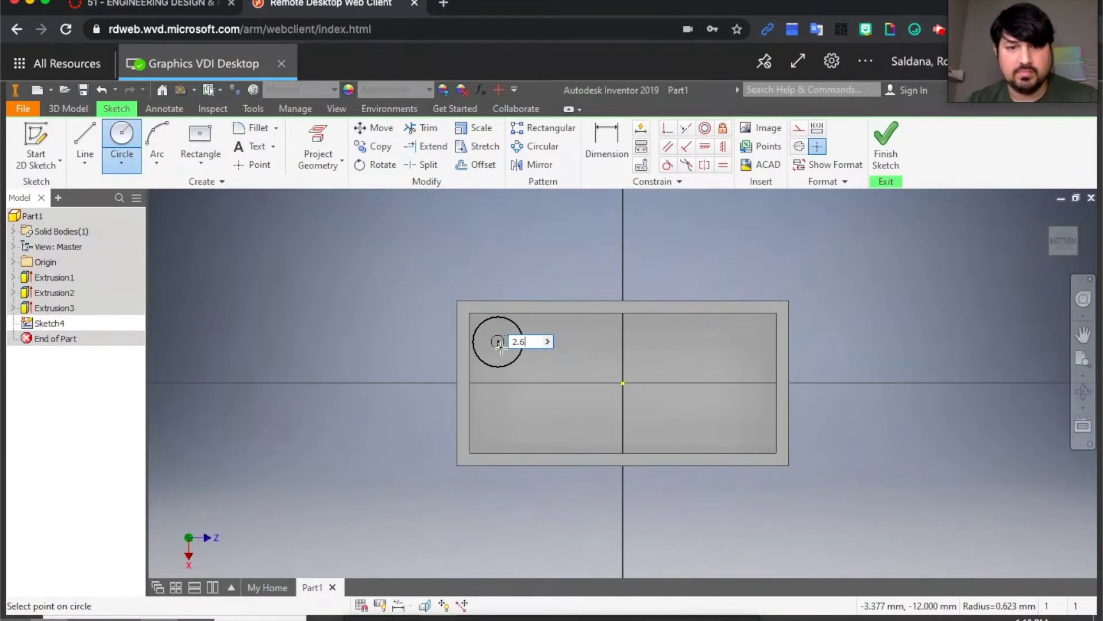
{"action": "key", "text": "Return"}
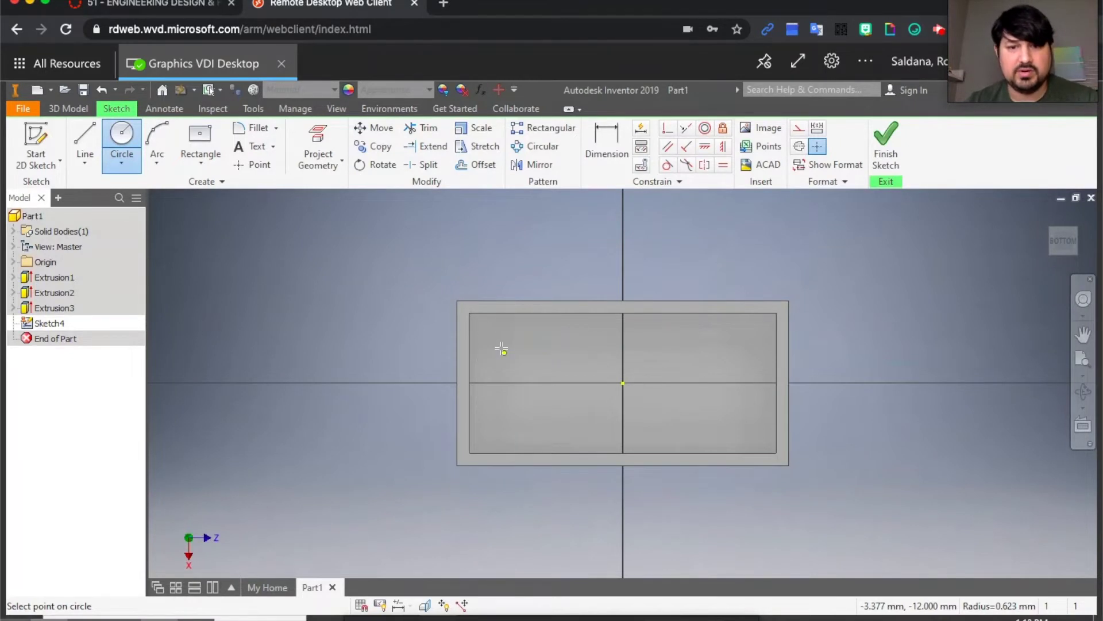
{"action": "key", "text": "l"}
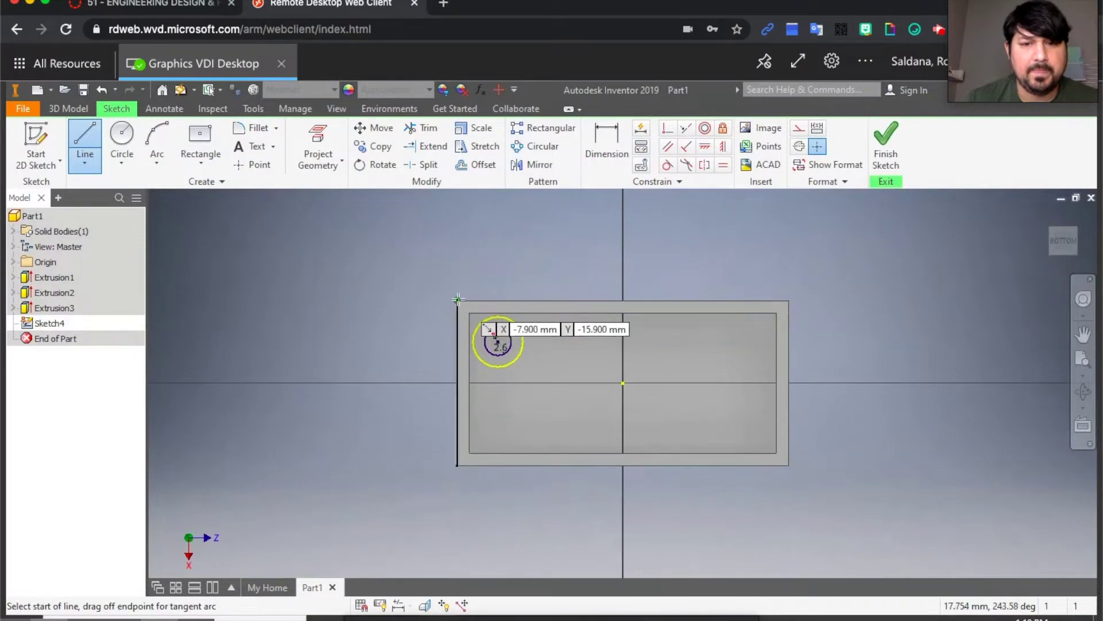
{"action": "left_click", "coordinate": [458, 333]}
{"action": "left_click", "coordinate": [457, 341]}
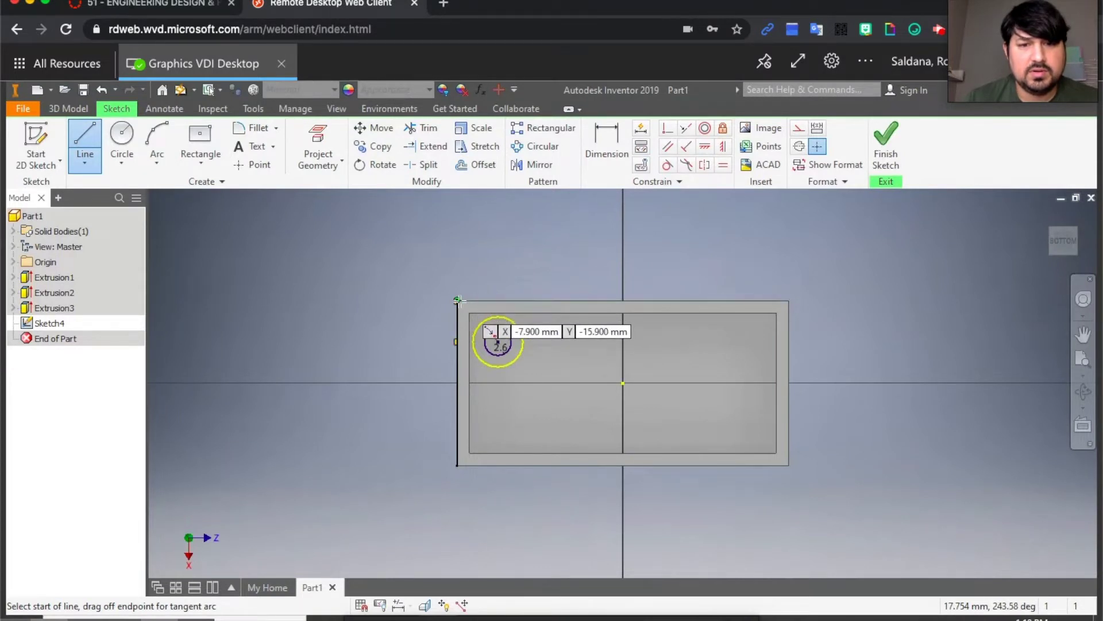
{"action": "left_click", "coordinate": [494, 298]}
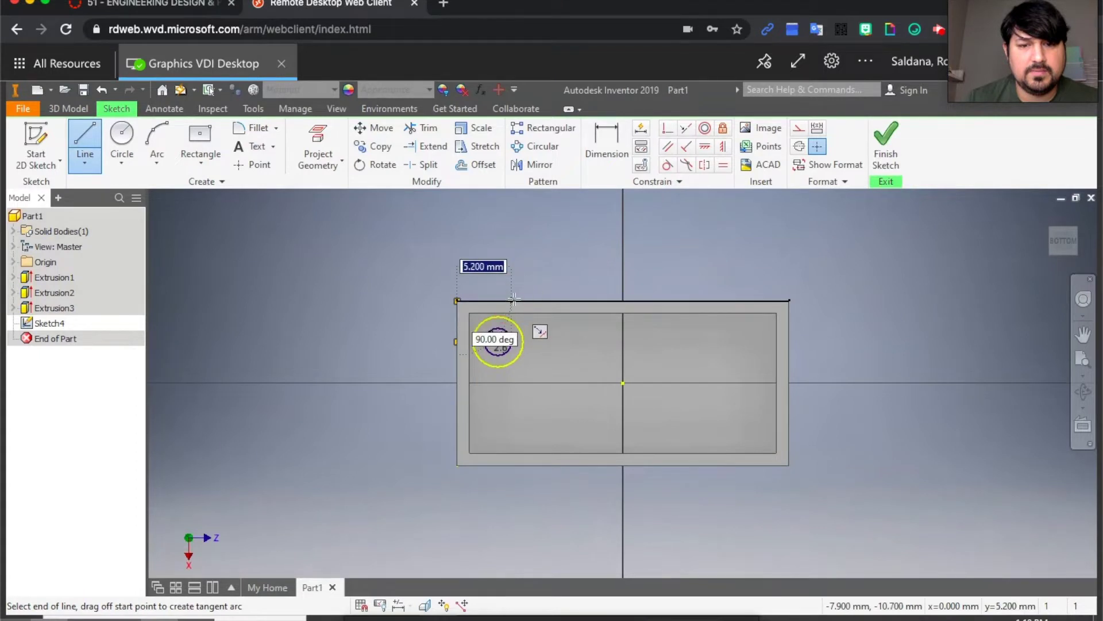
{"action": "double_click", "coordinate": [512, 299]}
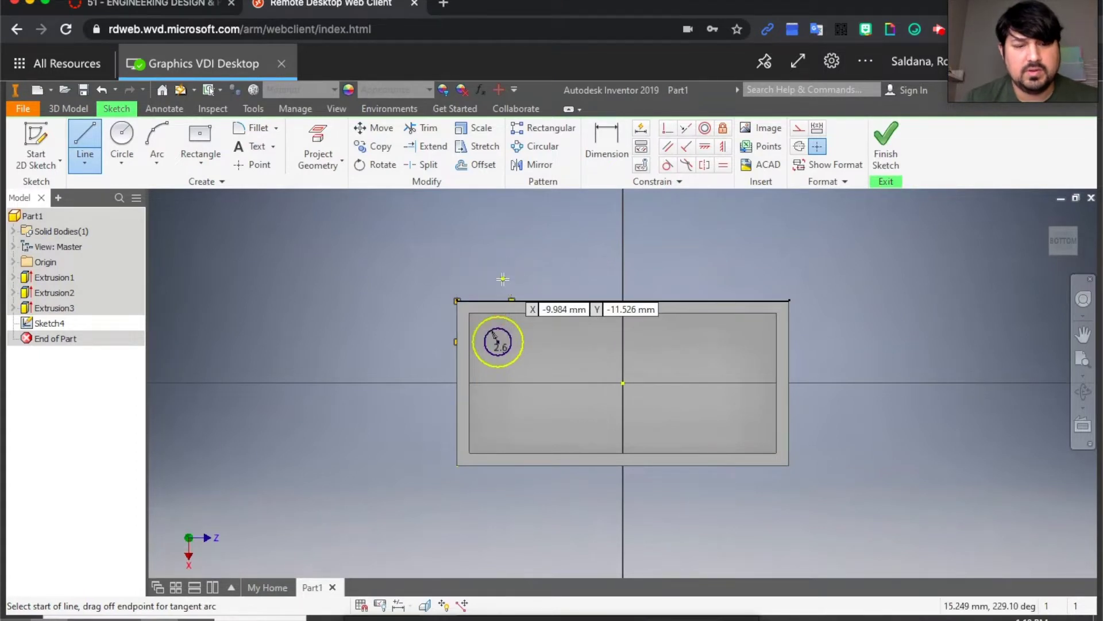
{"action": "key", "text": "Escape"}
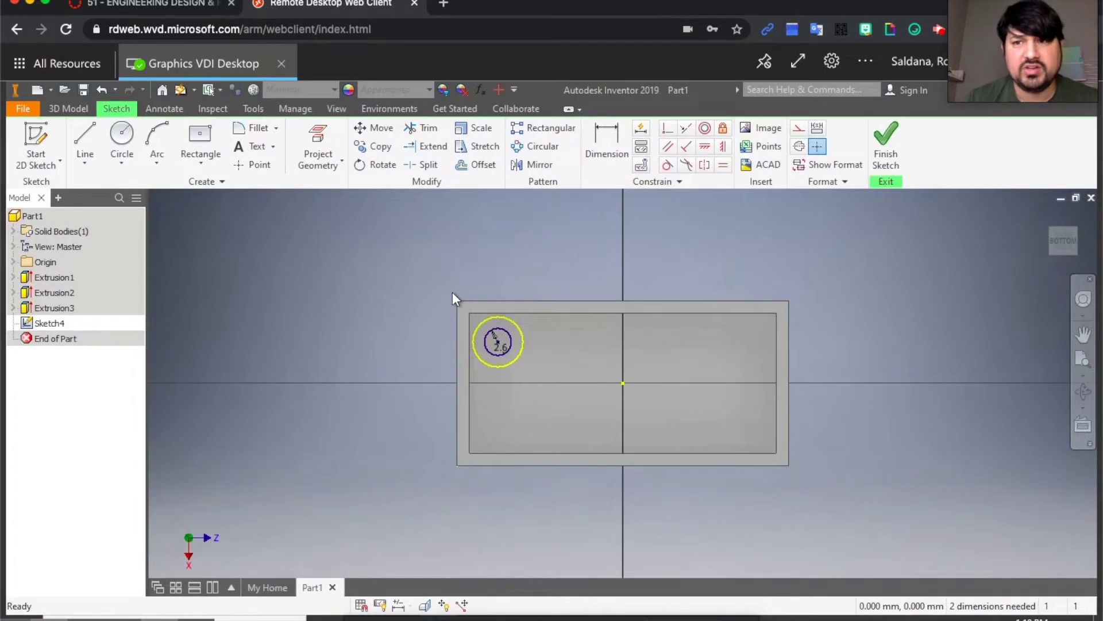
Step: Set up a rectangular pattern of the 2.6 mm circle along the brick's long edge with 4 instances at 8 mm spacing
{"action": "left_click", "coordinate": [543, 128]}
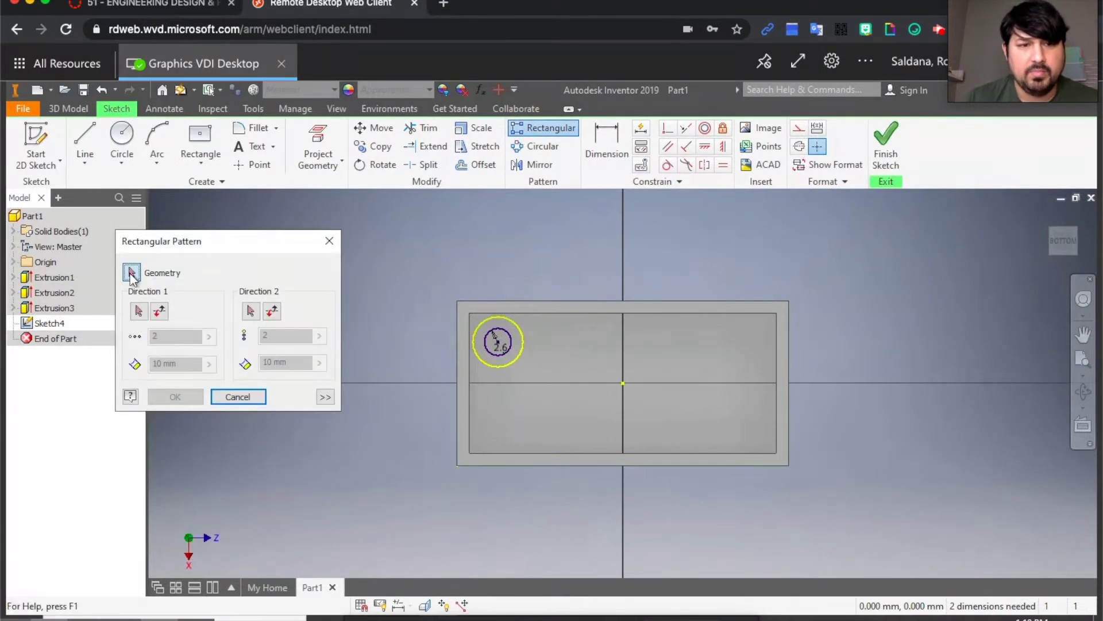
{"action": "left_click", "coordinate": [503, 331]}
{"action": "left_click", "coordinate": [138, 311]}
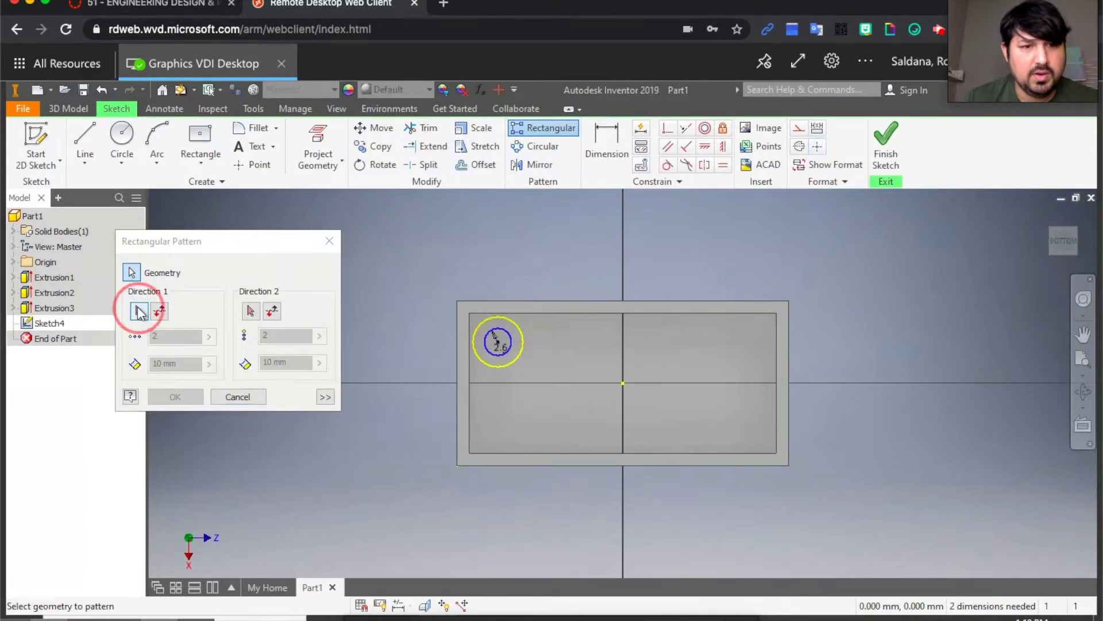
{"action": "left_click", "coordinate": [474, 301]}
{"action": "double_click", "coordinate": [178, 335]}
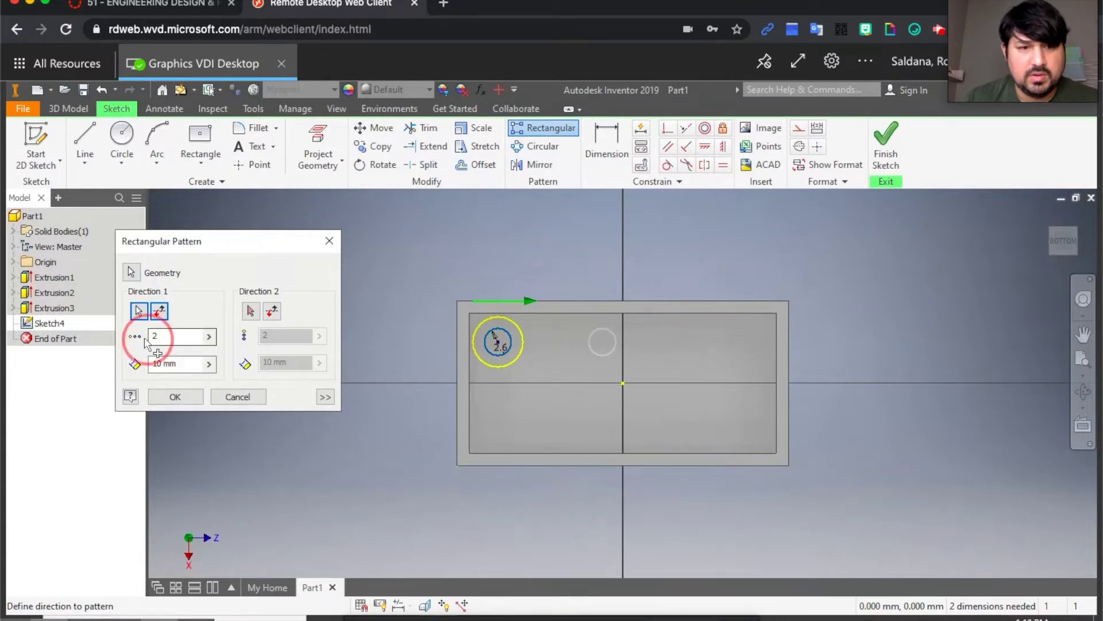
{"action": "type", "text": "4"}
{"action": "double_click", "coordinate": [173, 364]}
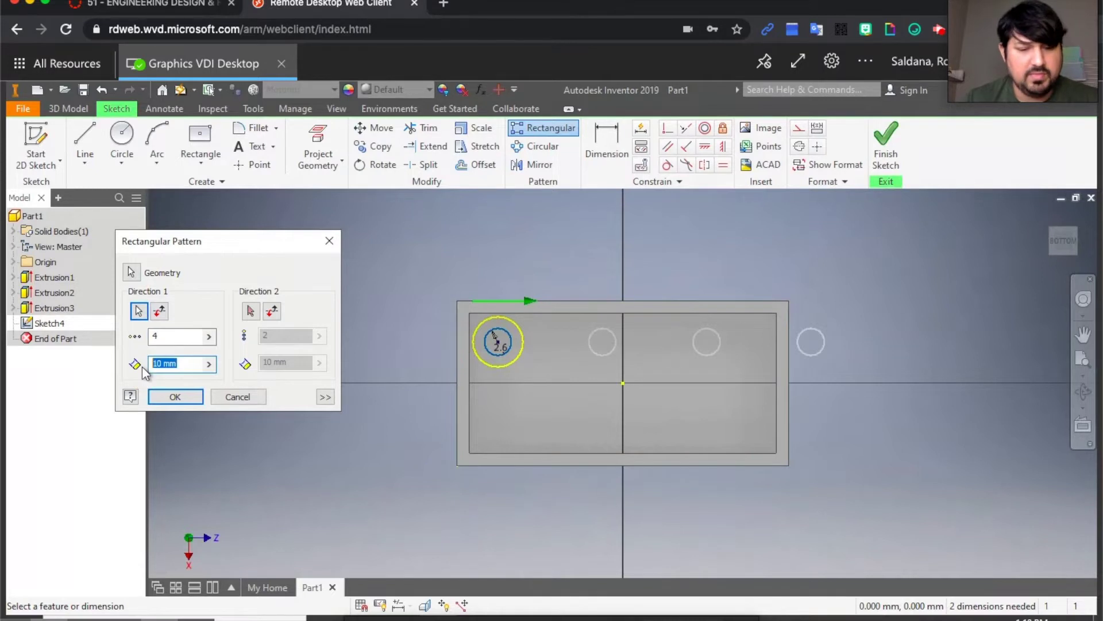
{"action": "type", "text": "8"}
Step: Add a flipped second pattern direction along the brick's short edge with 8 mm spacing and create the 4 by 2 pattern
{"action": "left_click", "coordinate": [250, 311]}
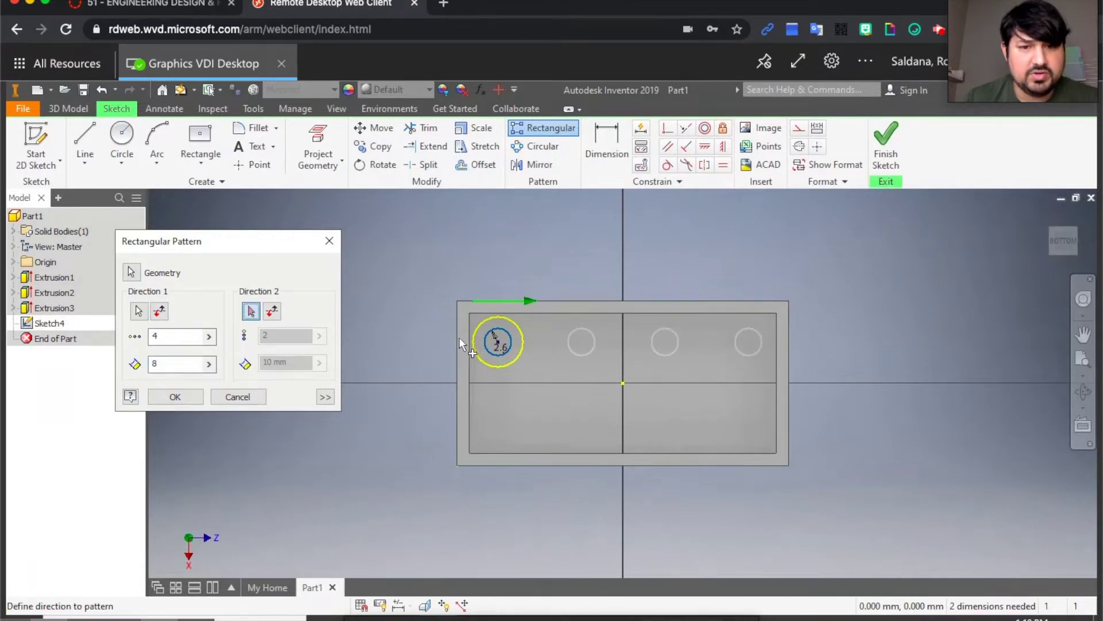
{"action": "left_click", "coordinate": [457, 336]}
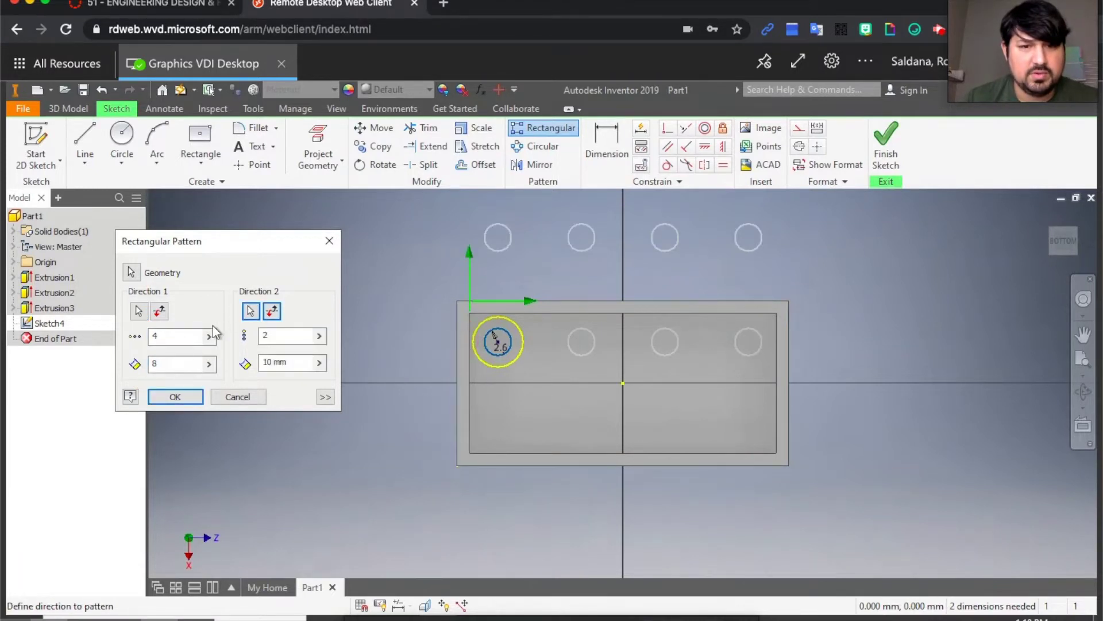
{"action": "left_click", "coordinate": [272, 311]}
{"action": "left_click", "coordinate": [265, 367]}
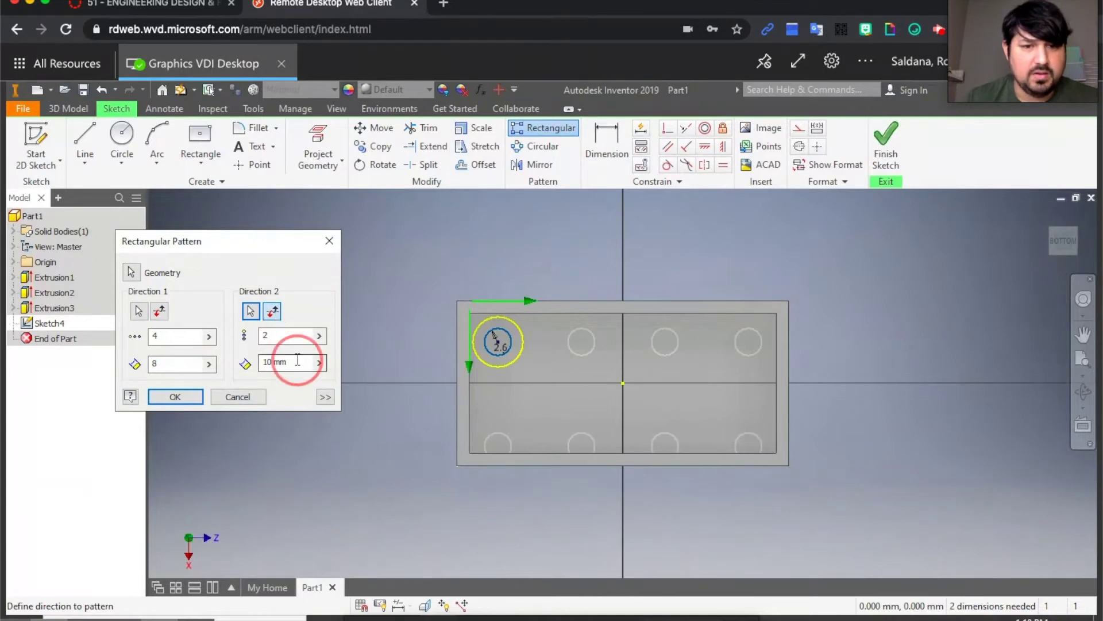
{"action": "double_click", "coordinate": [266, 363]}
{"action": "type", "text": "8"}
{"action": "left_click", "coordinate": [175, 397]}
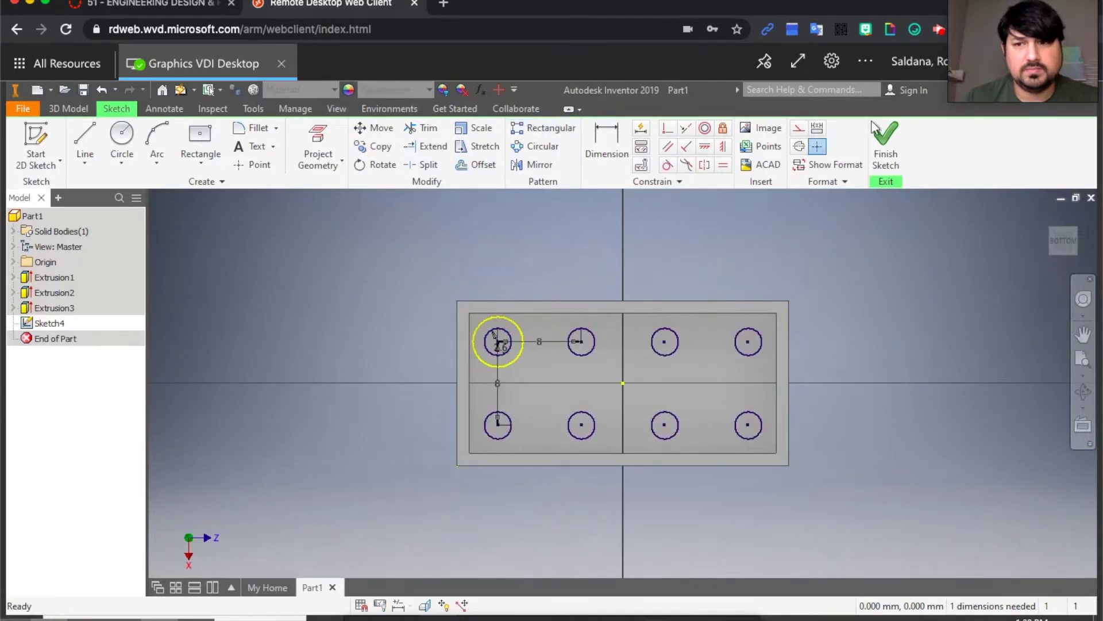
Step: Finish the sketch and cut all eight circles 1.7 mm into the brick toward the studs with Extrude
{"action": "left_click", "coordinate": [884, 138]}
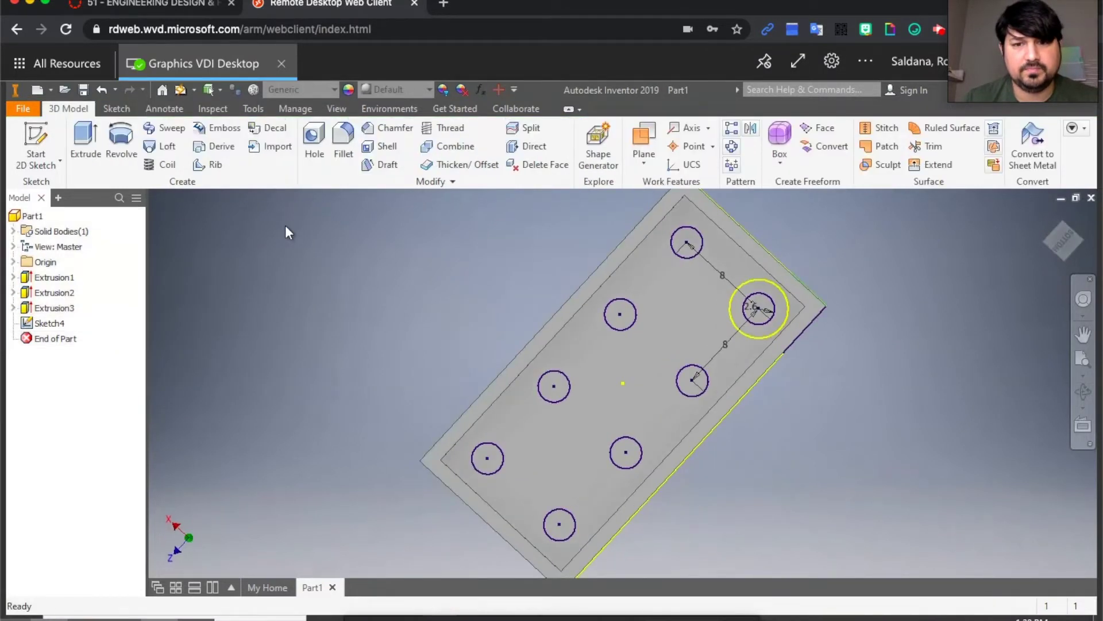
{"action": "left_click", "coordinate": [86, 141]}
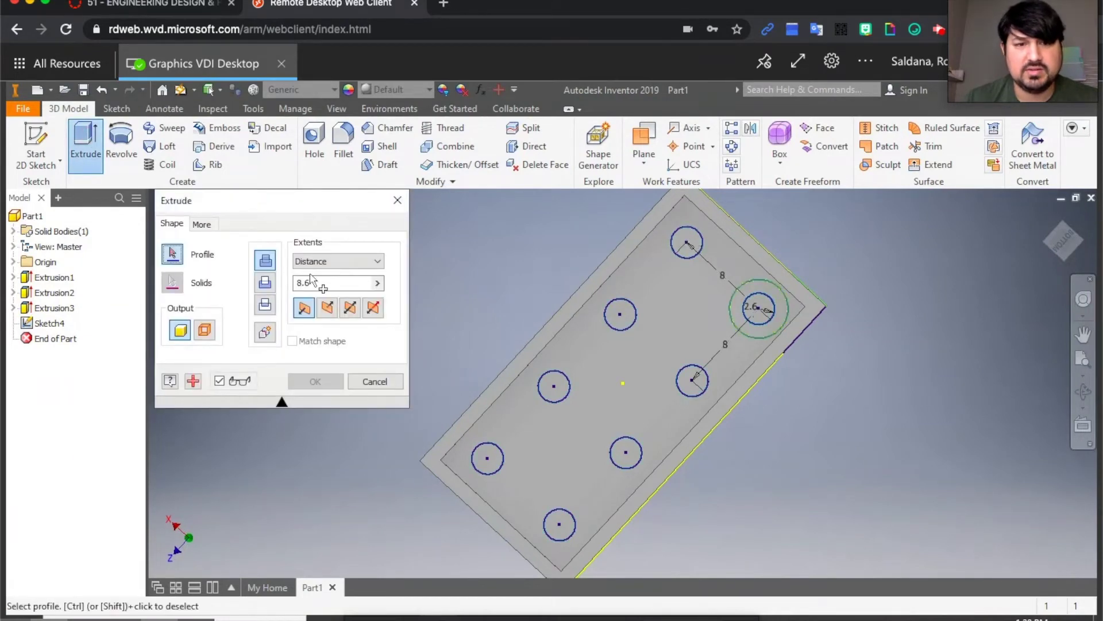
{"action": "left_click", "coordinate": [328, 308]}
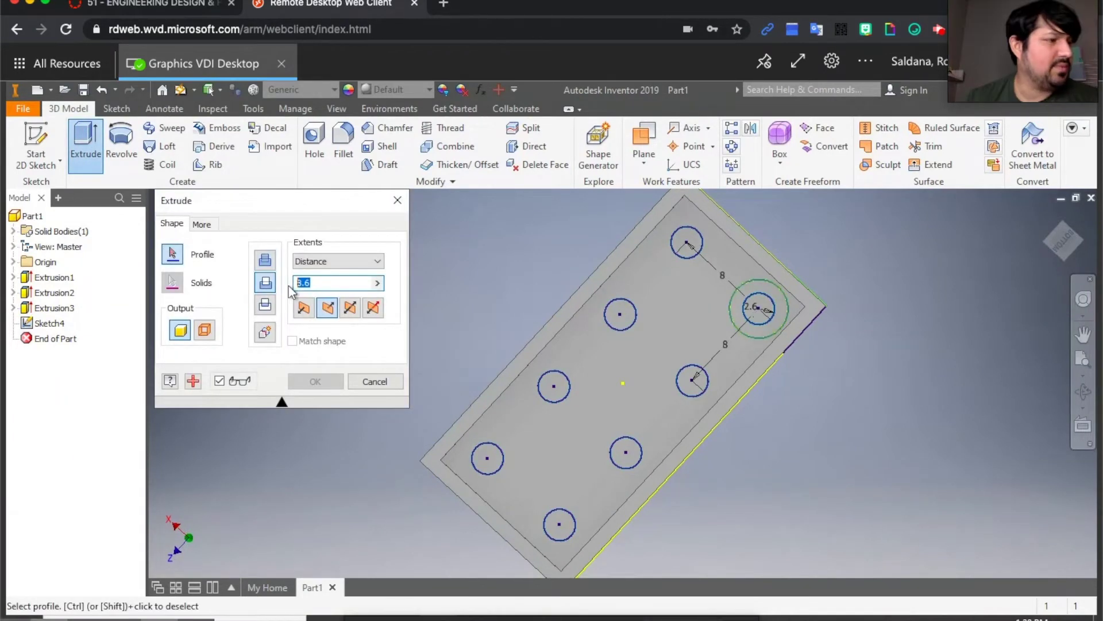
{"action": "type", "text": "1"}
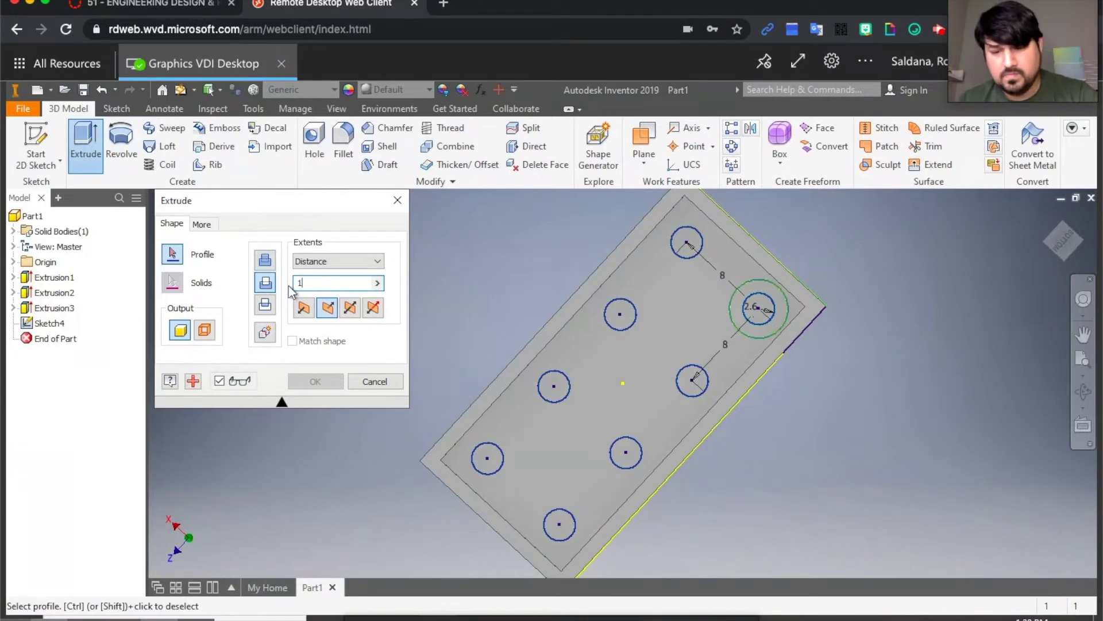
{"action": "type", "text": ".7"}
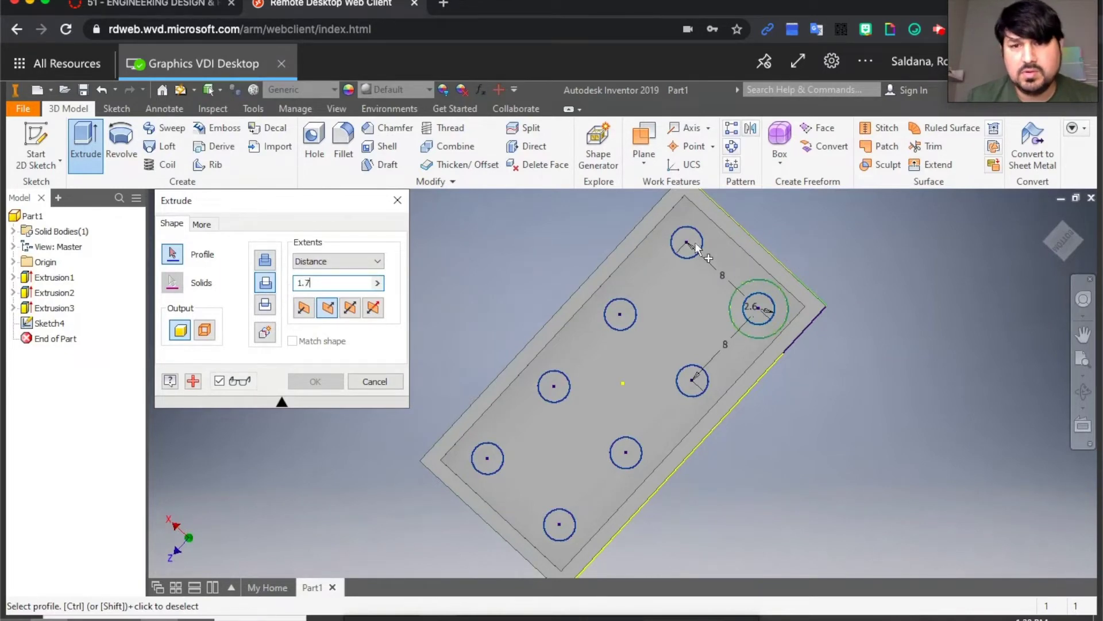
{"action": "left_click", "coordinate": [692, 241]}
{"action": "left_click", "coordinate": [761, 297]}
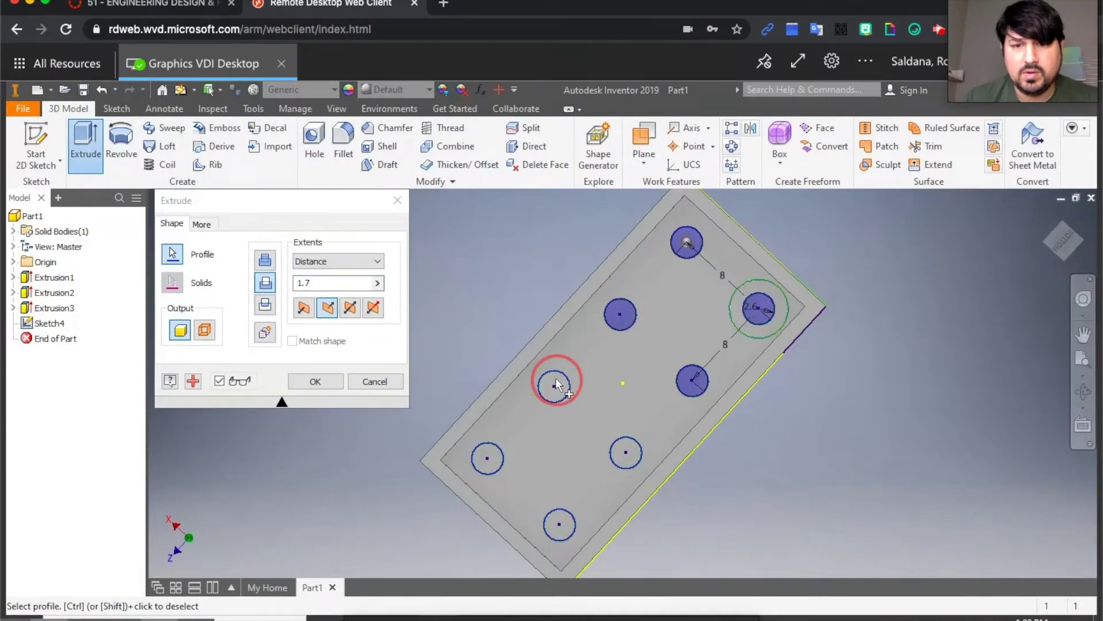
{"action": "left_click", "coordinate": [626, 454]}
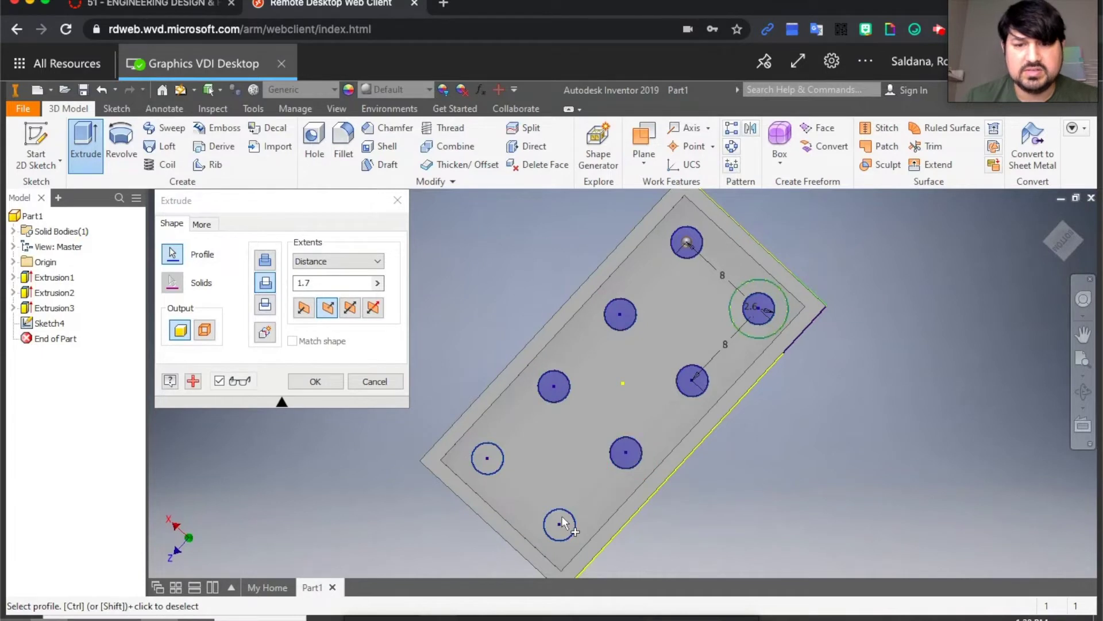
{"action": "left_click", "coordinate": [561, 515]}
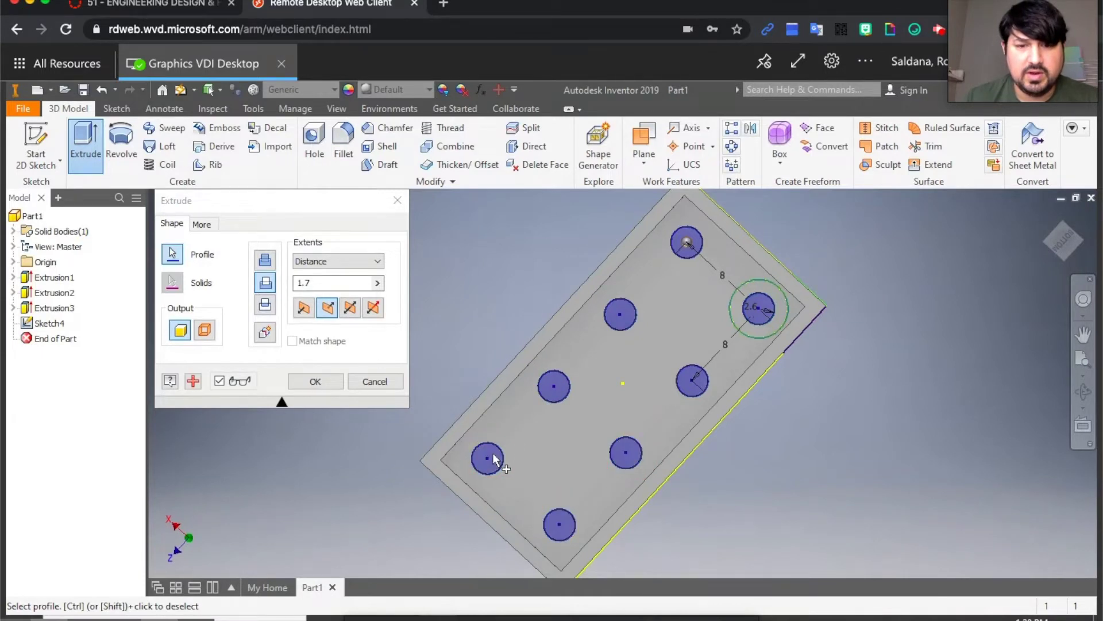
{"action": "key", "text": "F5"}
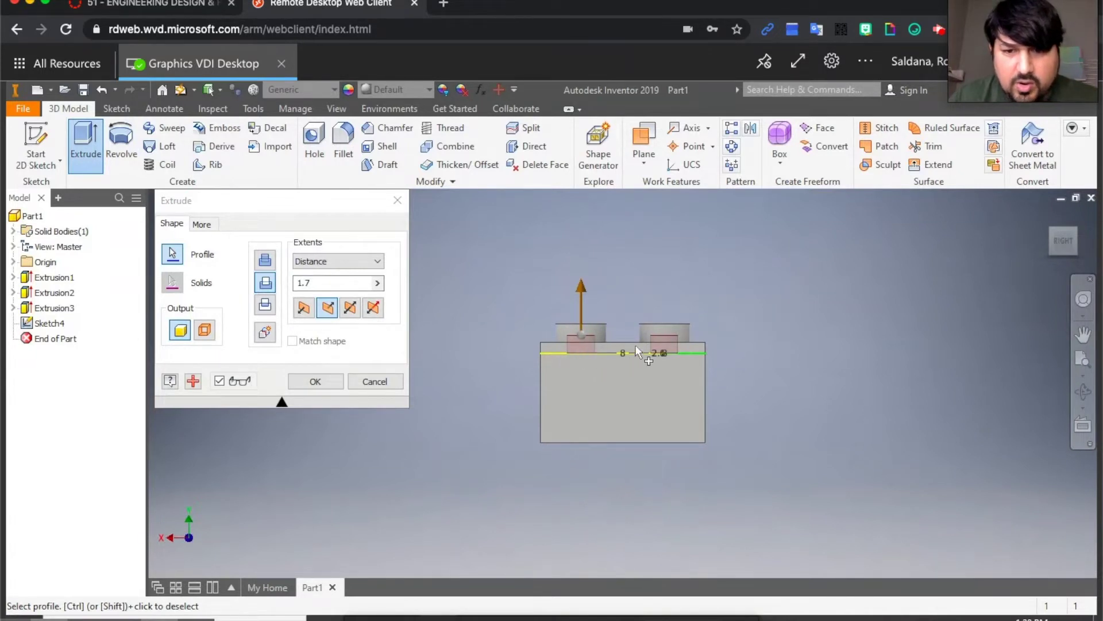
{"action": "left_click", "coordinate": [315, 382]}
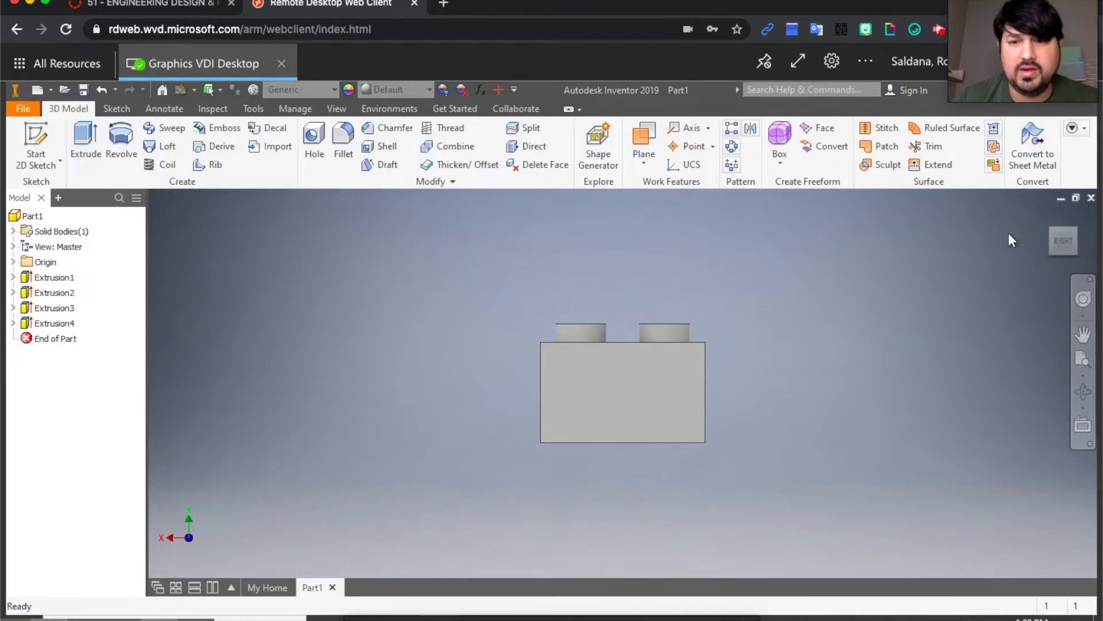
Step: Start a new sketch on the inner floor of the cavity on the brick's underside
{"action": "left_click", "coordinate": [1073, 229]}
{"action": "left_click", "coordinate": [1081, 215]}
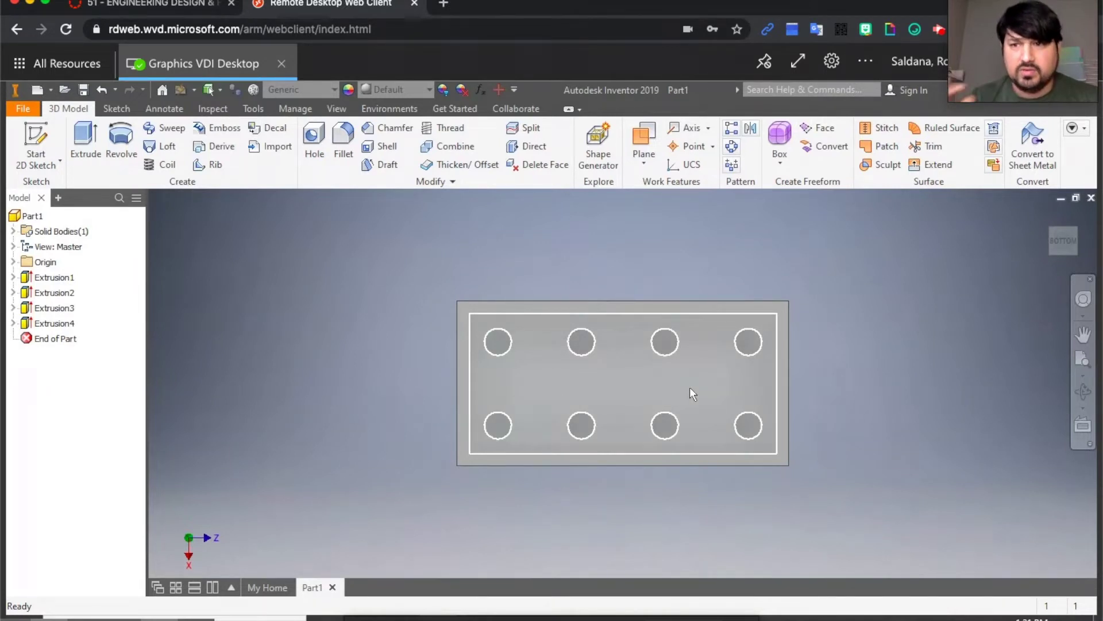
{"action": "mouse_move", "coordinate": [690, 388]}
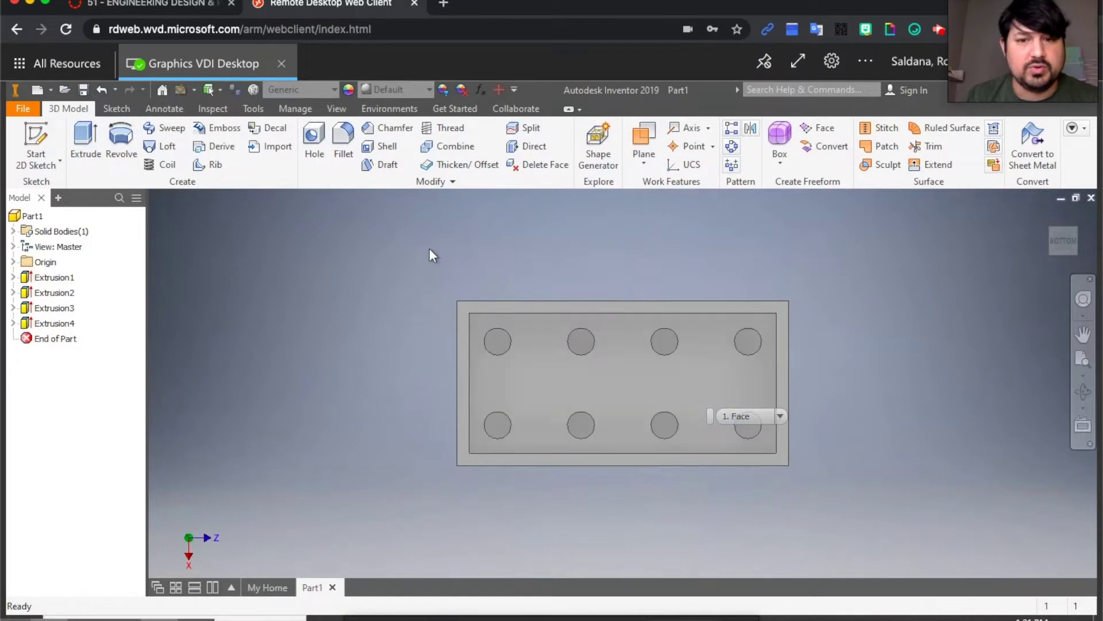
{"action": "left_click", "coordinate": [36, 139]}
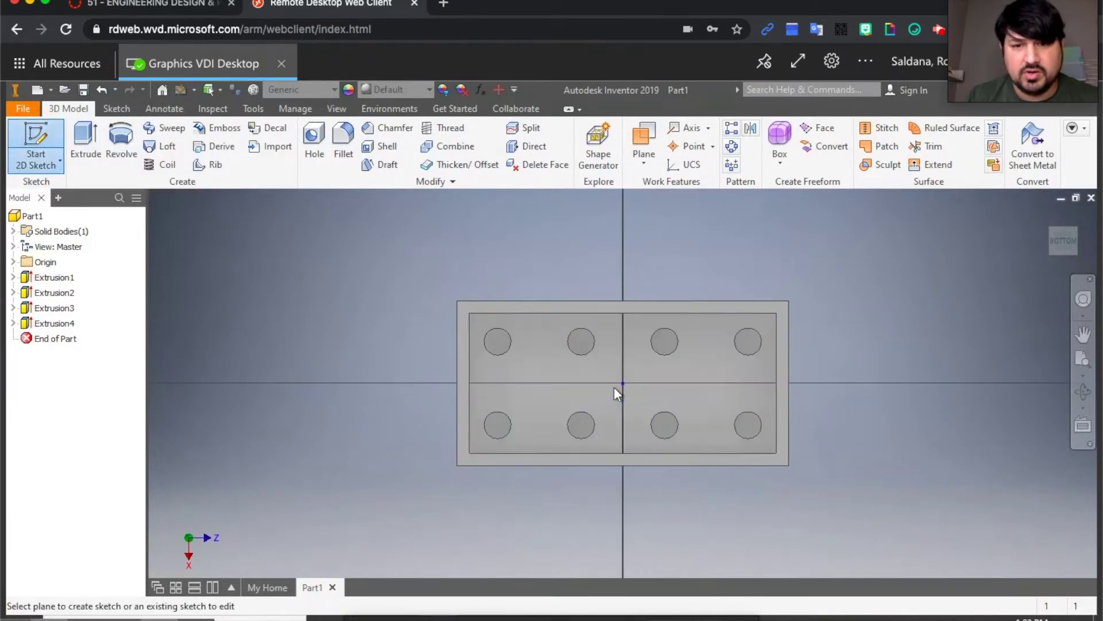
{"action": "left_click", "coordinate": [613, 387]}
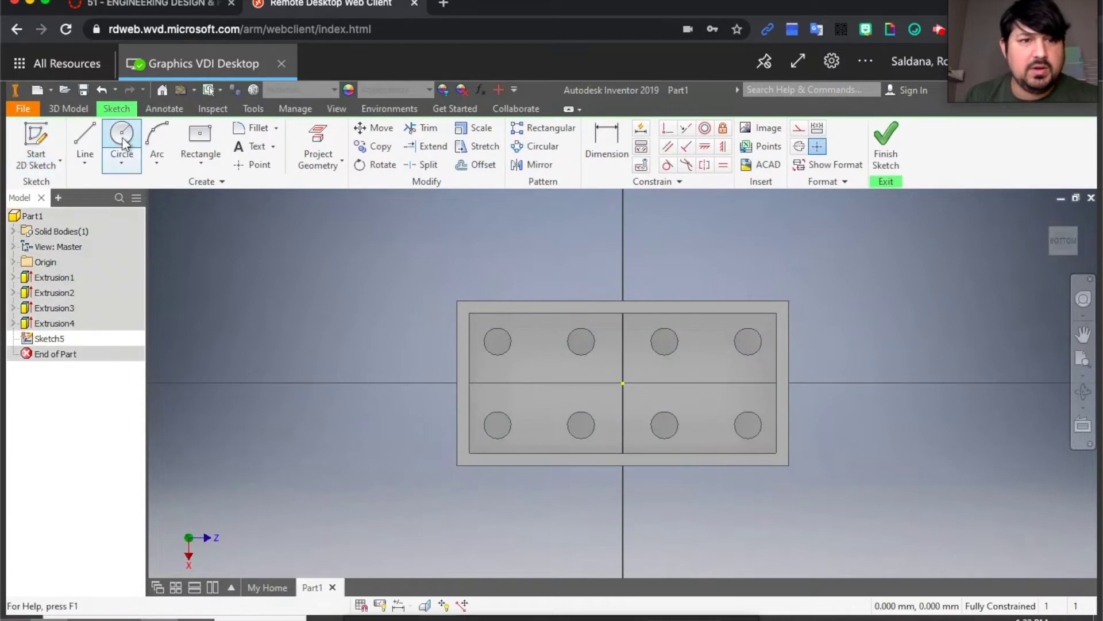
Step: Sketch two concentric circles at the origin with diameters of 6.51 mm and 4.8 mm
{"action": "left_click", "coordinate": [122, 138]}
{"action": "left_click", "coordinate": [623, 384]}
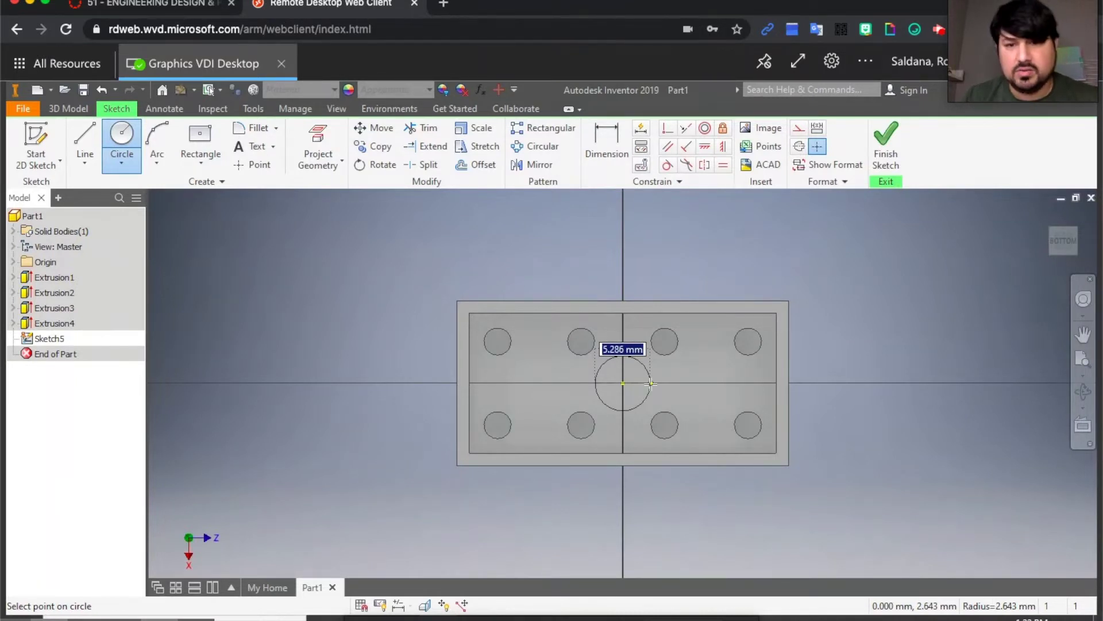
{"action": "type", "text": "6.51"}
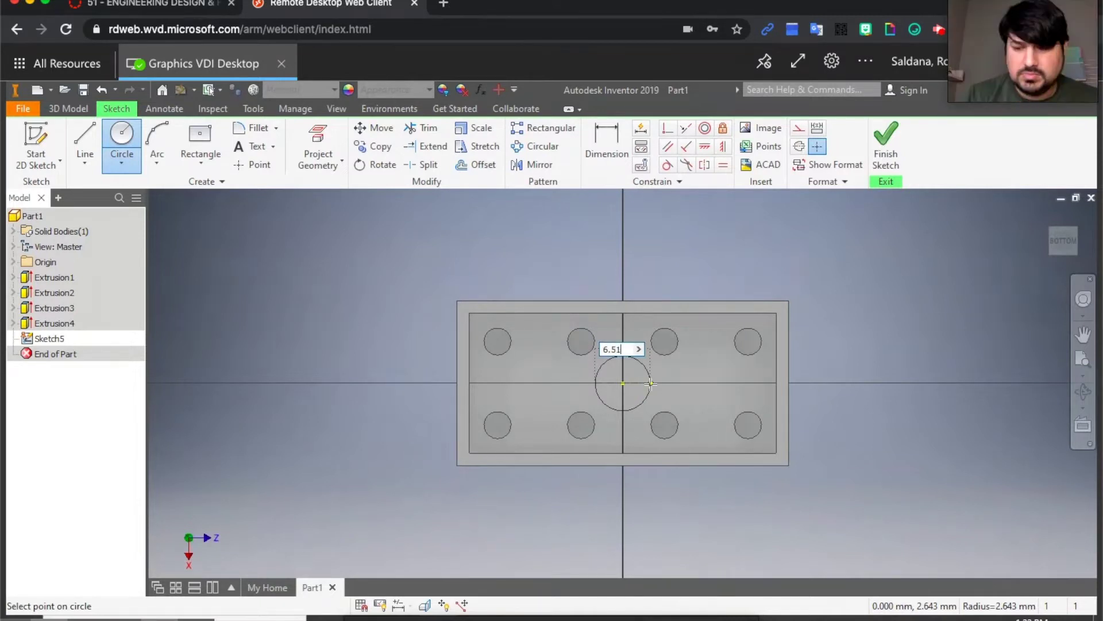
{"action": "key", "text": "Return"}
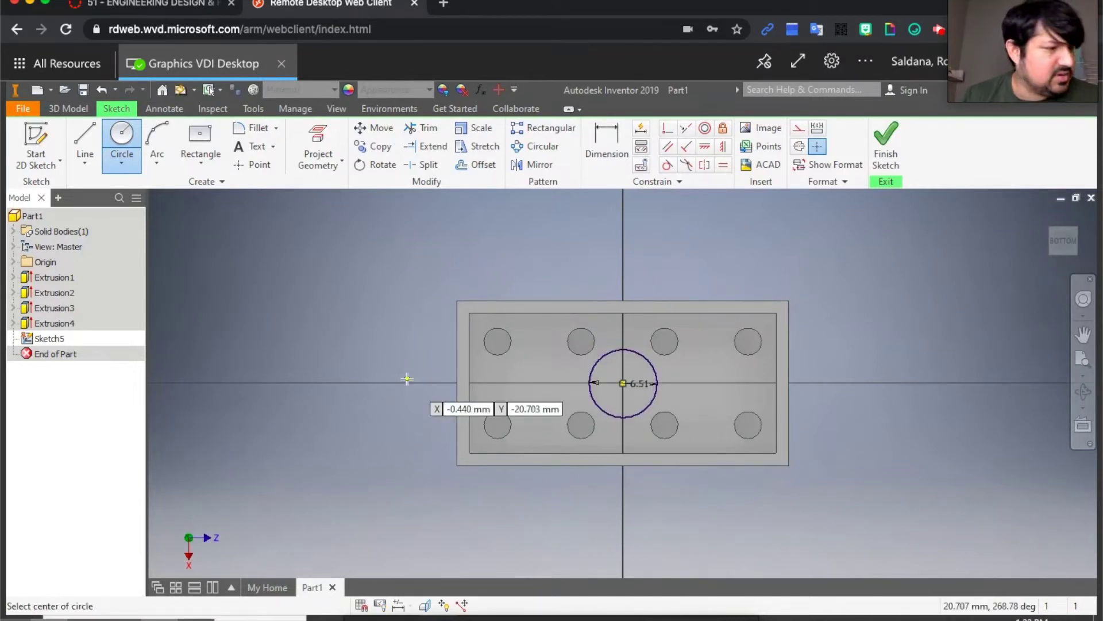
{"action": "left_click", "coordinate": [623, 382]}
{"action": "type", "text": "4.8"}
{"action": "key", "text": "Return"}
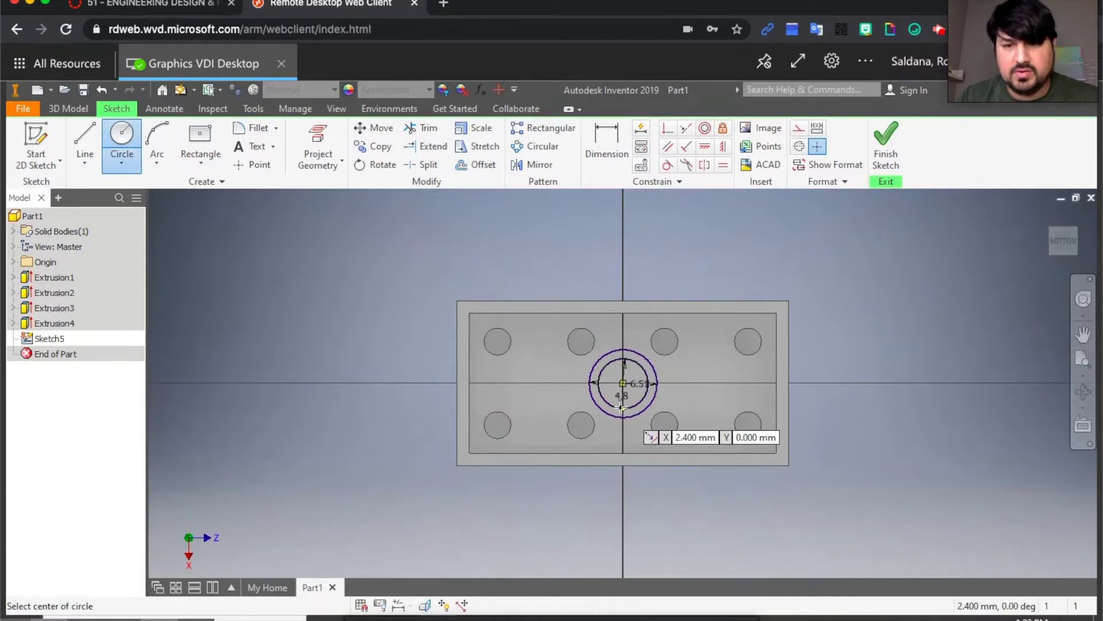
{"action": "key", "text": "Escape"}
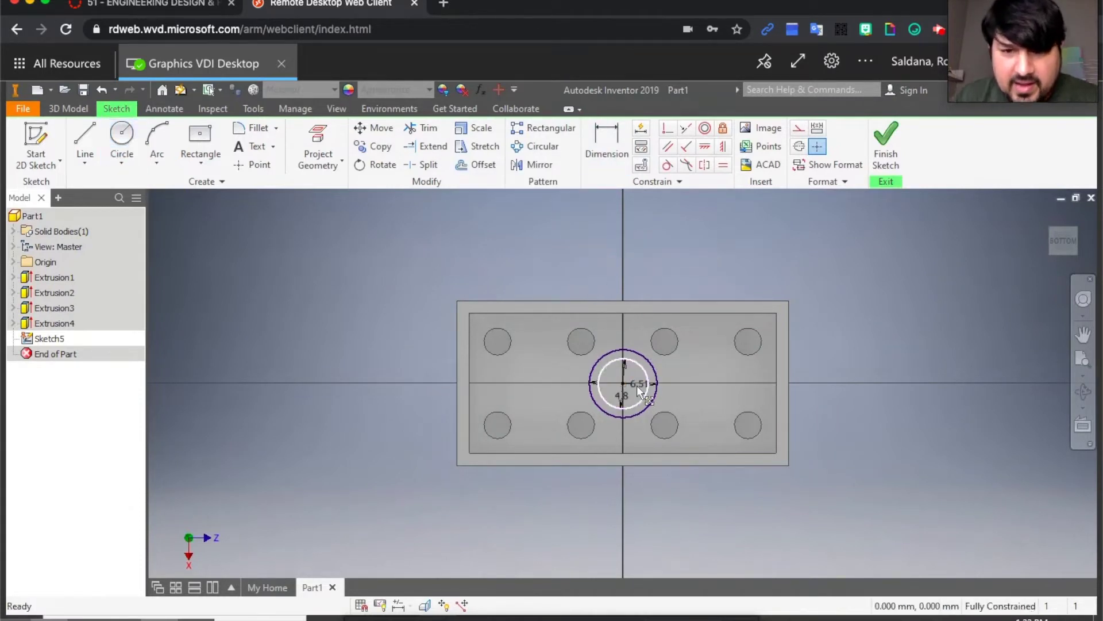
Step: Move both diameter dimensions clear of the circles and add a driven dimension for the gap between the two concentric circles
{"action": "left_click_drag", "start_coordinate": [637, 384], "coordinate": [650, 408]}
{"action": "left_click", "coordinate": [650, 398]}
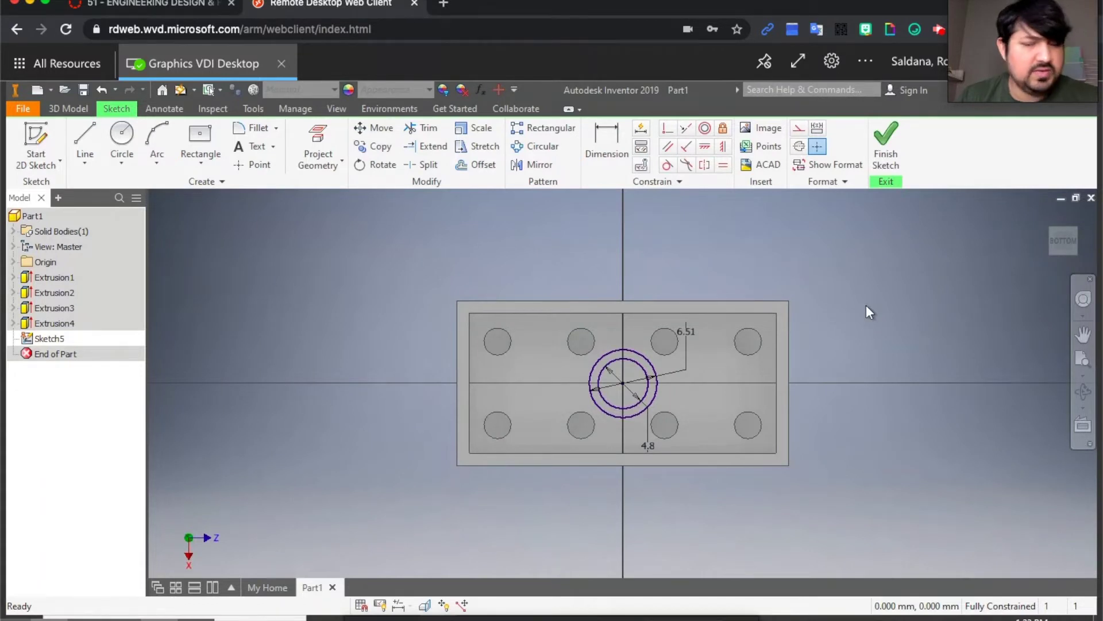
{"action": "left_click", "coordinate": [607, 141]}
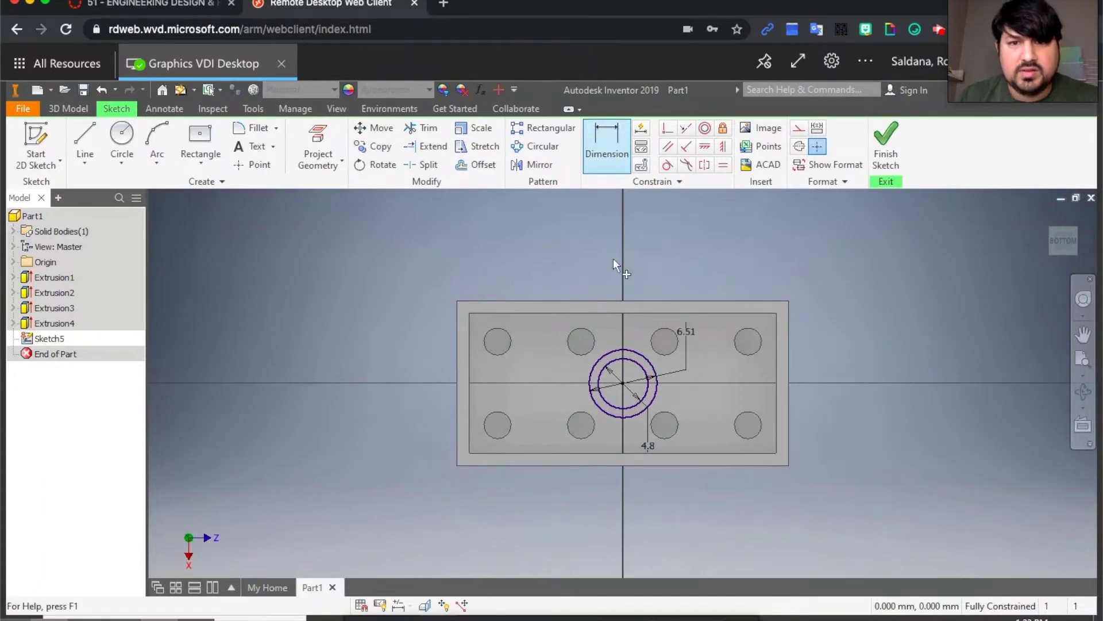
{"action": "left_click", "coordinate": [633, 357]}
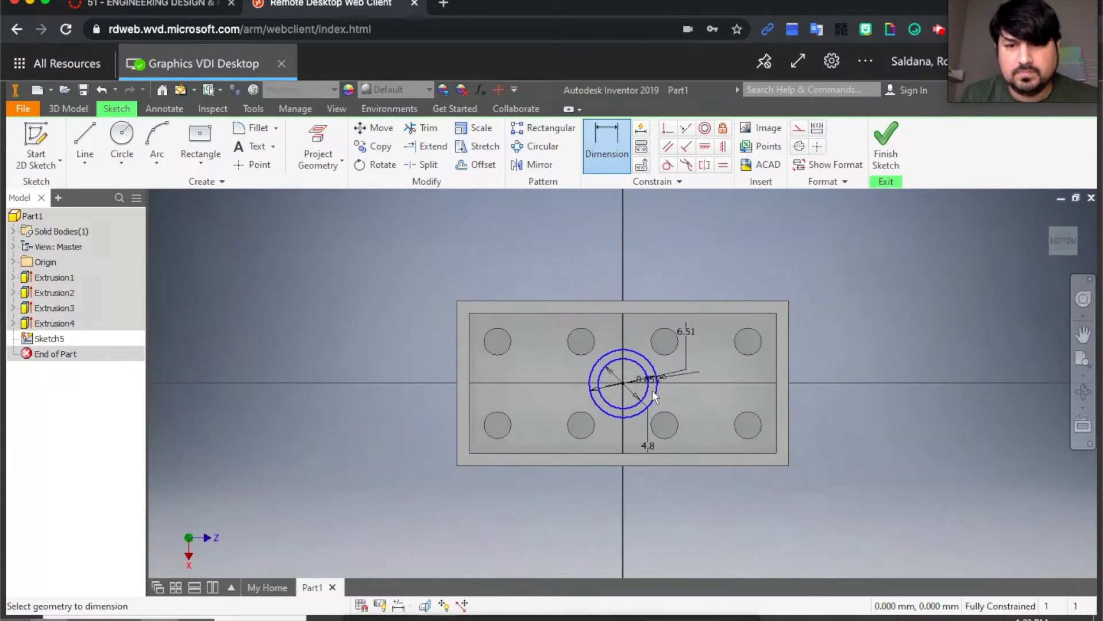
{"action": "left_click", "coordinate": [687, 400]}
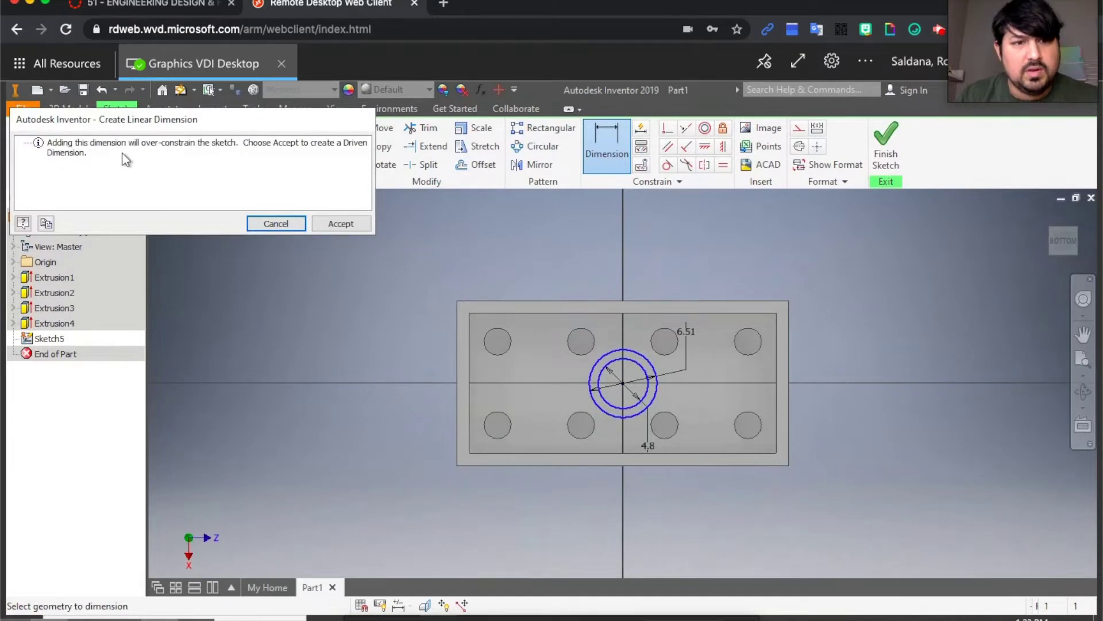
{"action": "left_click", "coordinate": [356, 223]}
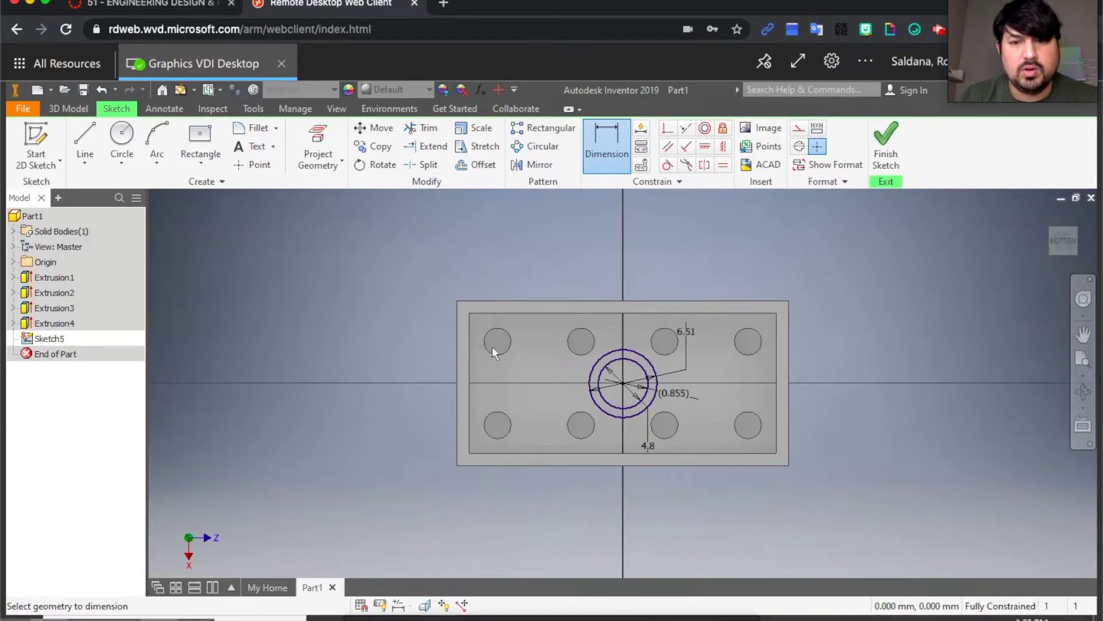
Step: Copy the concentric circles from their centre along the brick's long axis, about 7.9 mm to one side and 8.1 mm to the other
{"action": "left_click", "coordinate": [374, 146]}
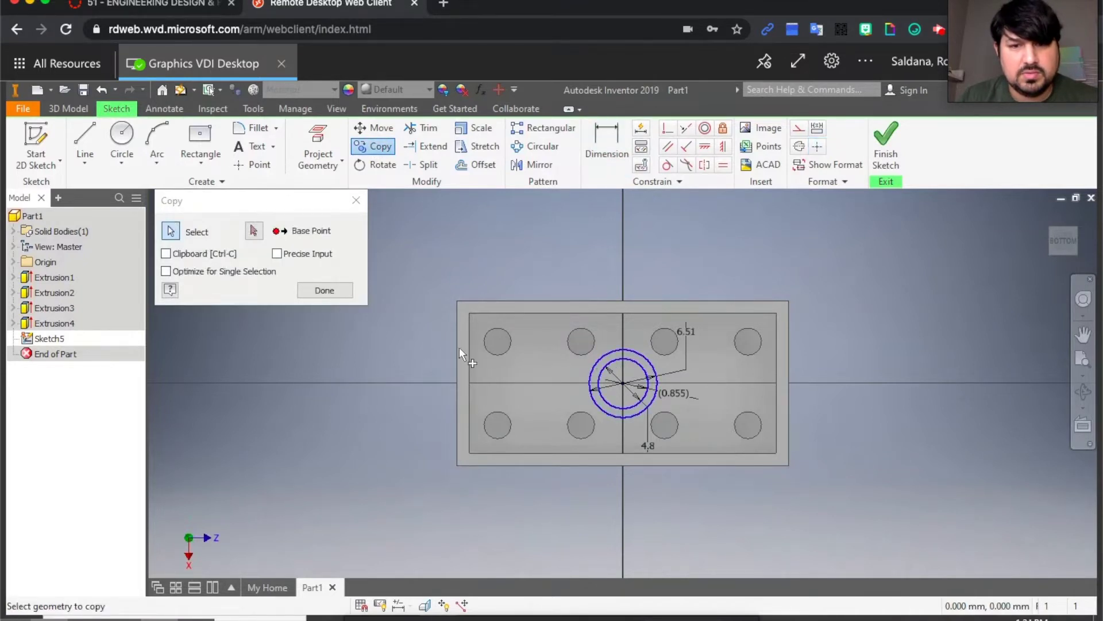
{"action": "left_click", "coordinate": [255, 231]}
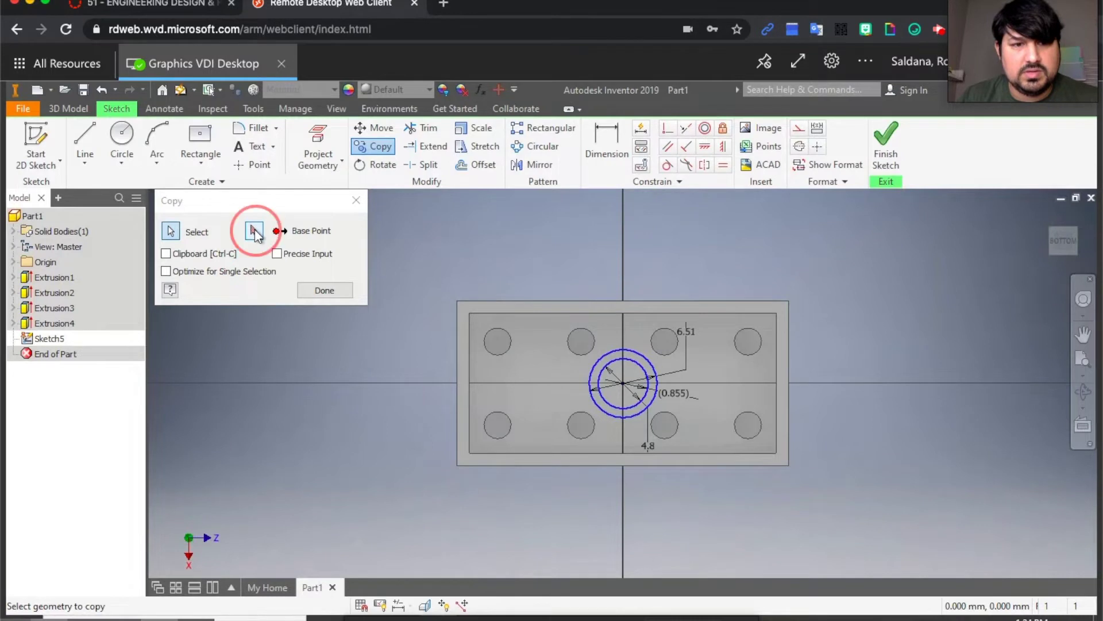
{"action": "left_click", "coordinate": [623, 384]}
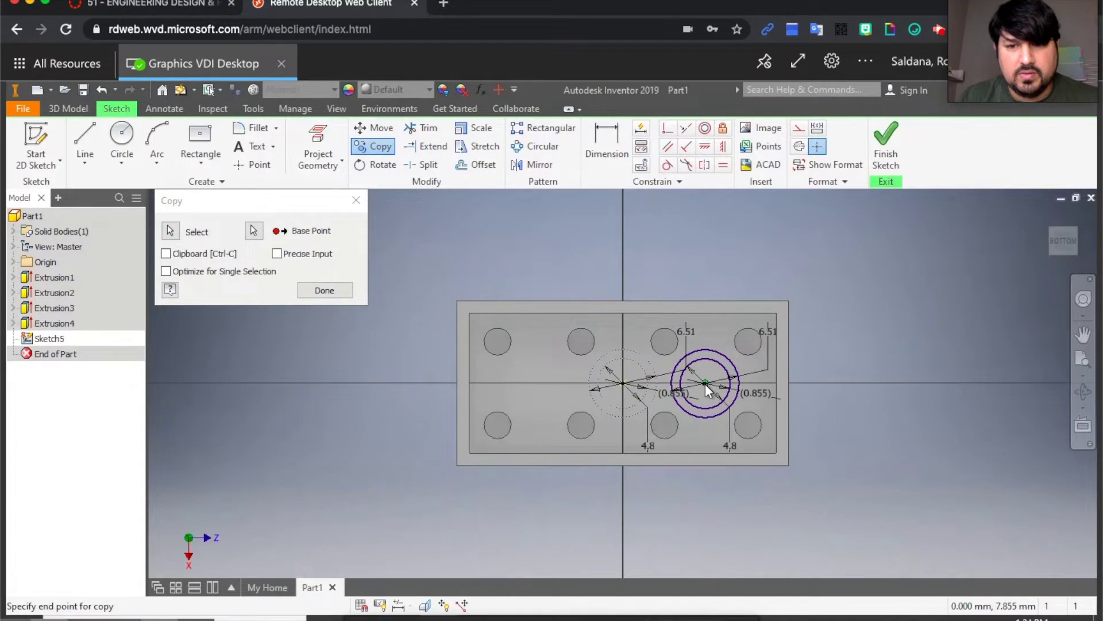
{"action": "left_click", "coordinate": [705, 384]}
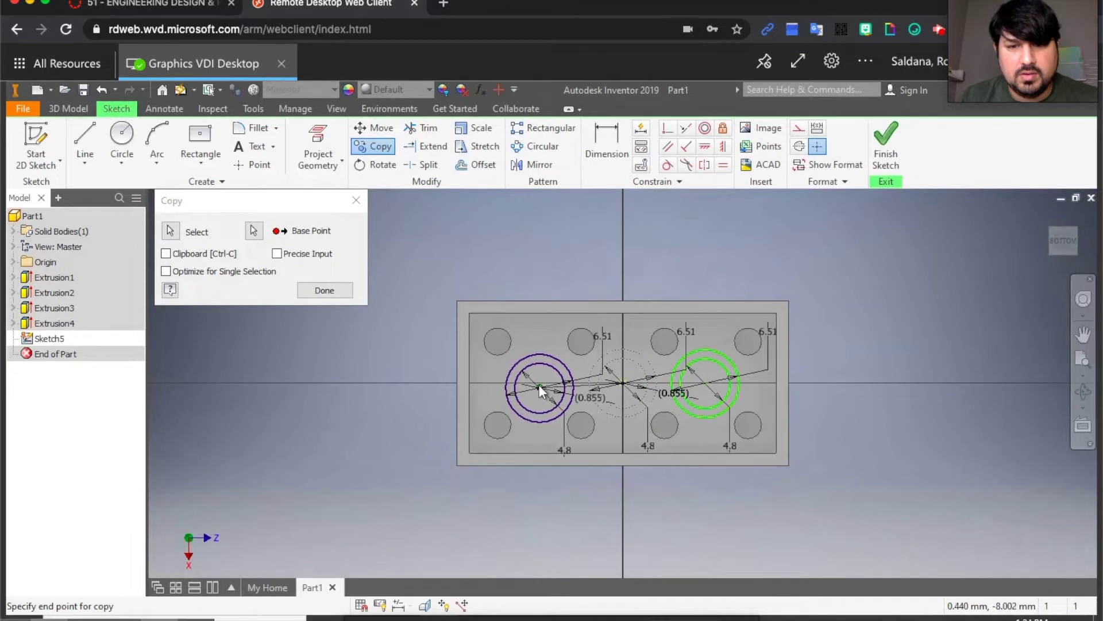
{"action": "left_click", "coordinate": [539, 384]}
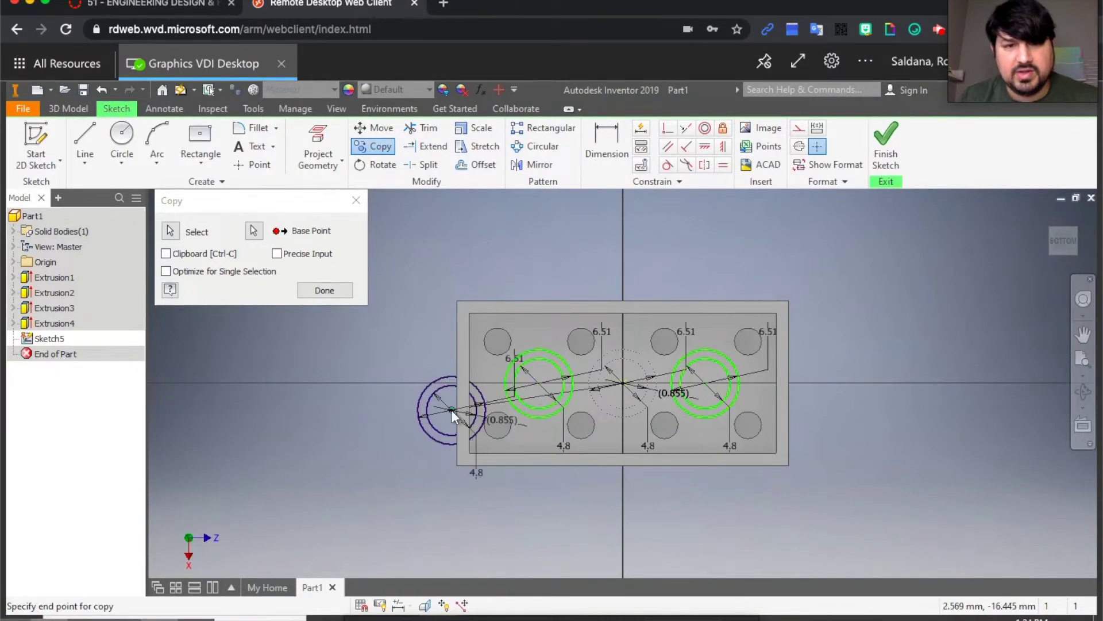
{"action": "key", "text": "Escape"}
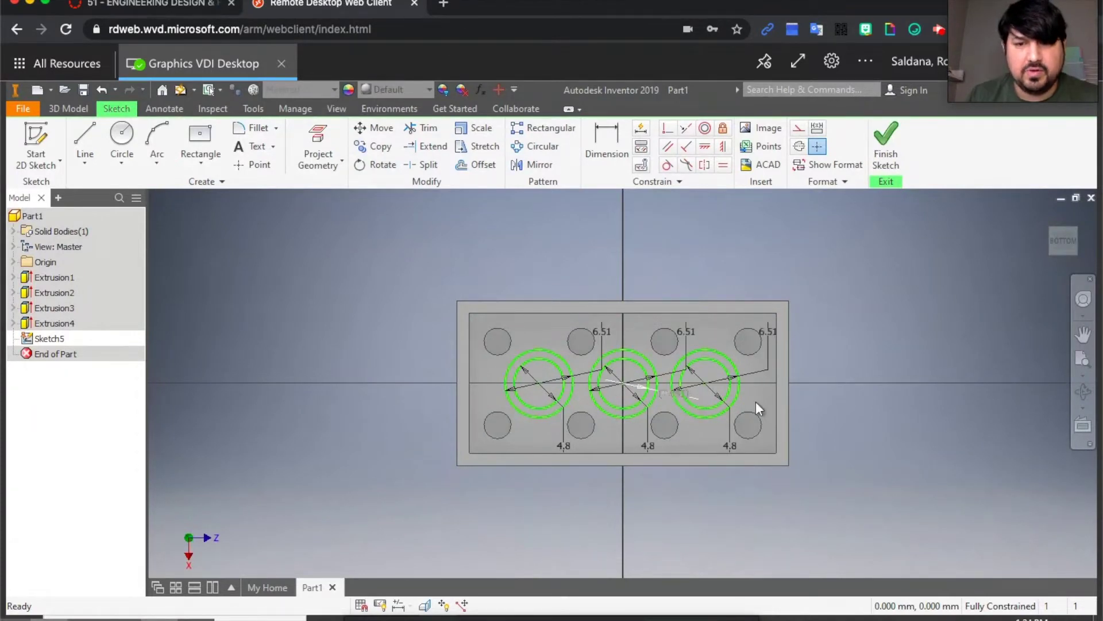
Step: Dimension the centre distance from the middle circles to the copied pair on their right as 8 mm
{"action": "left_click", "coordinate": [605, 141]}
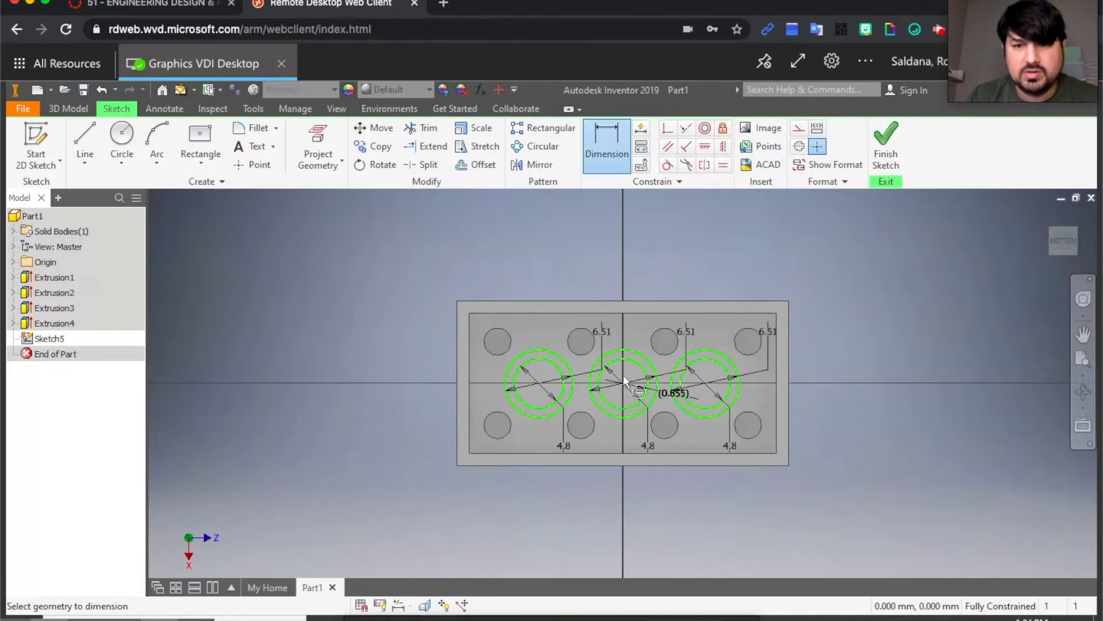
{"action": "left_click", "coordinate": [622, 383]}
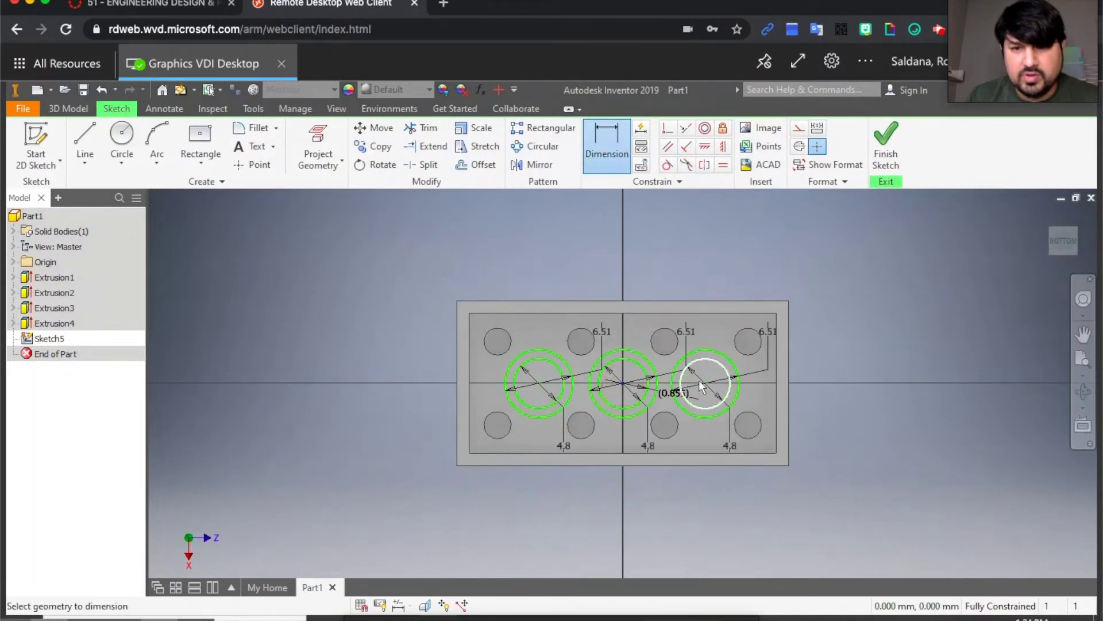
{"action": "left_click", "coordinate": [706, 383]}
{"action": "left_click", "coordinate": [665, 257]}
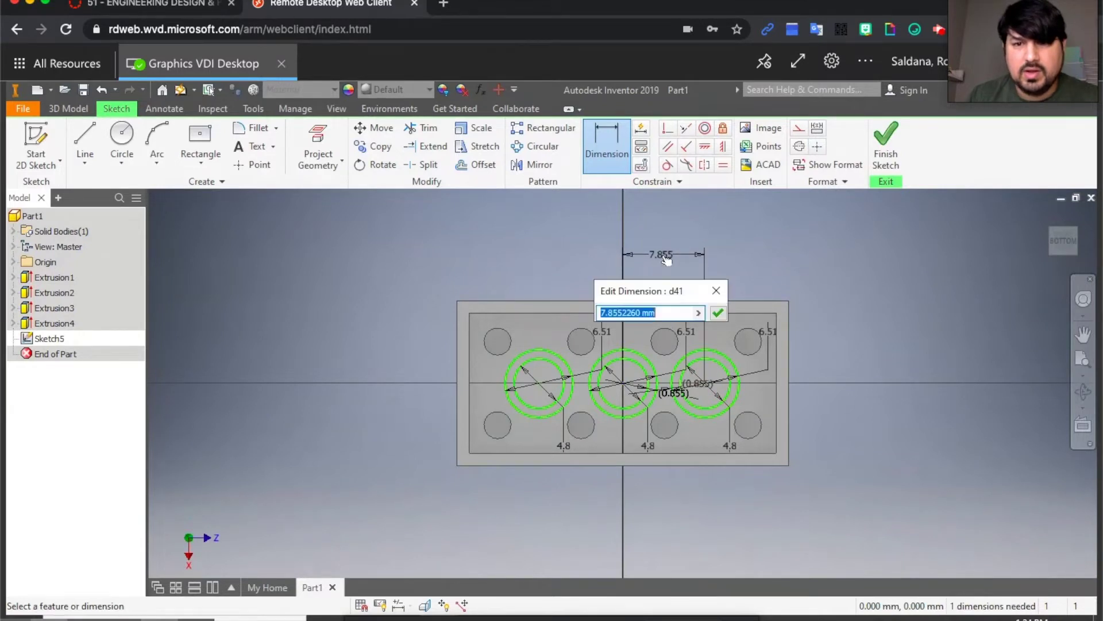
{"action": "key", "text": "Return"}
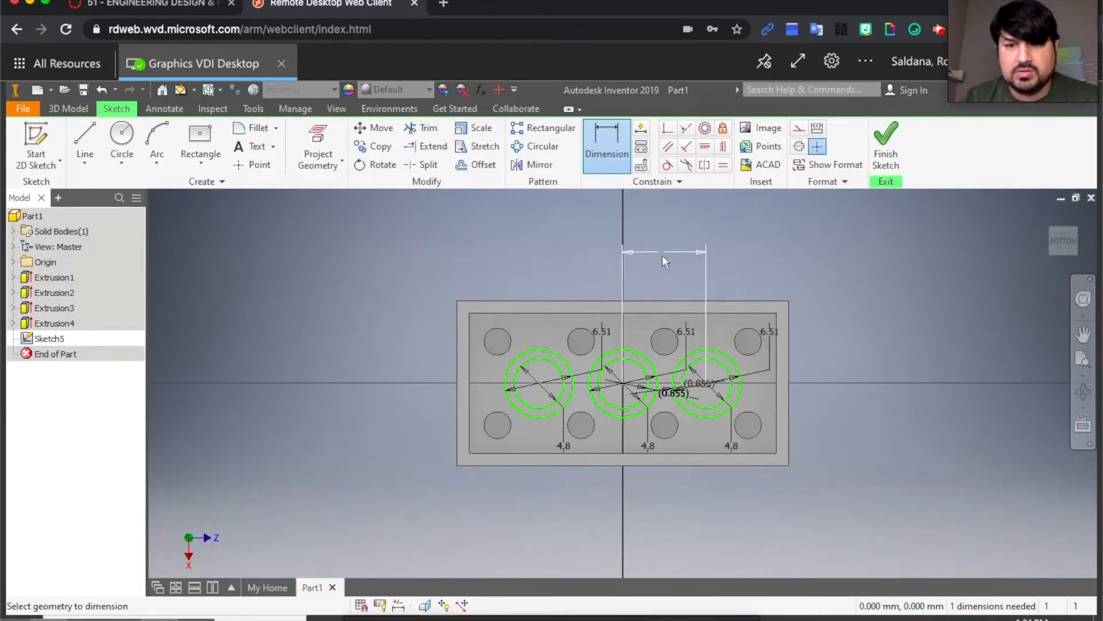
Step: Dimension the centre distance from the middle circles to the copied pair on their left as 8 mm
{"action": "left_click", "coordinate": [537, 381]}
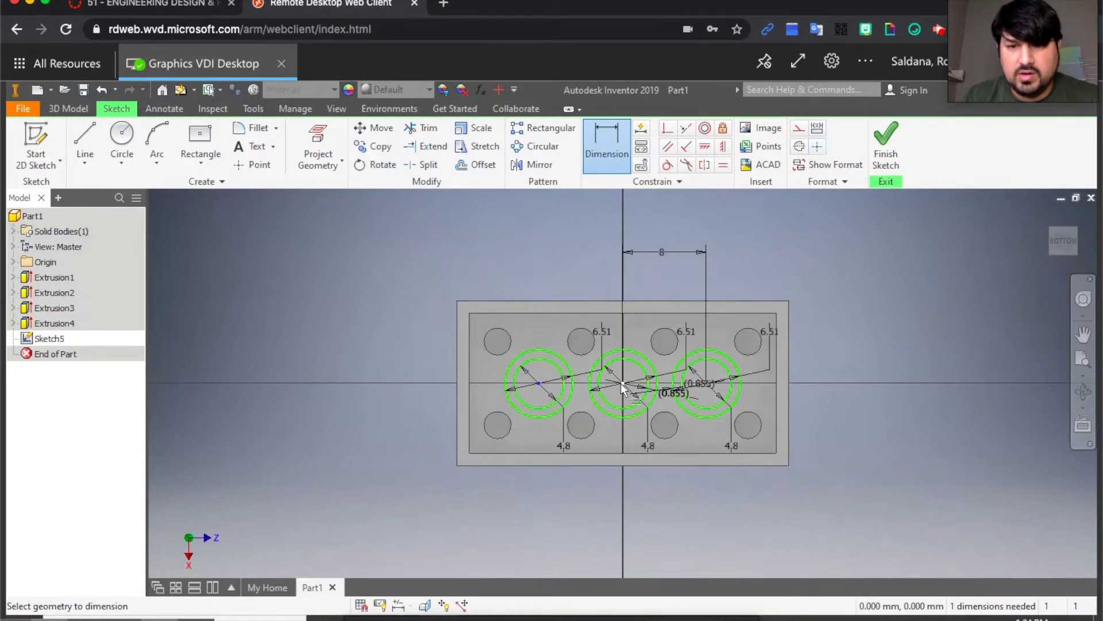
{"action": "left_click", "coordinate": [621, 383]}
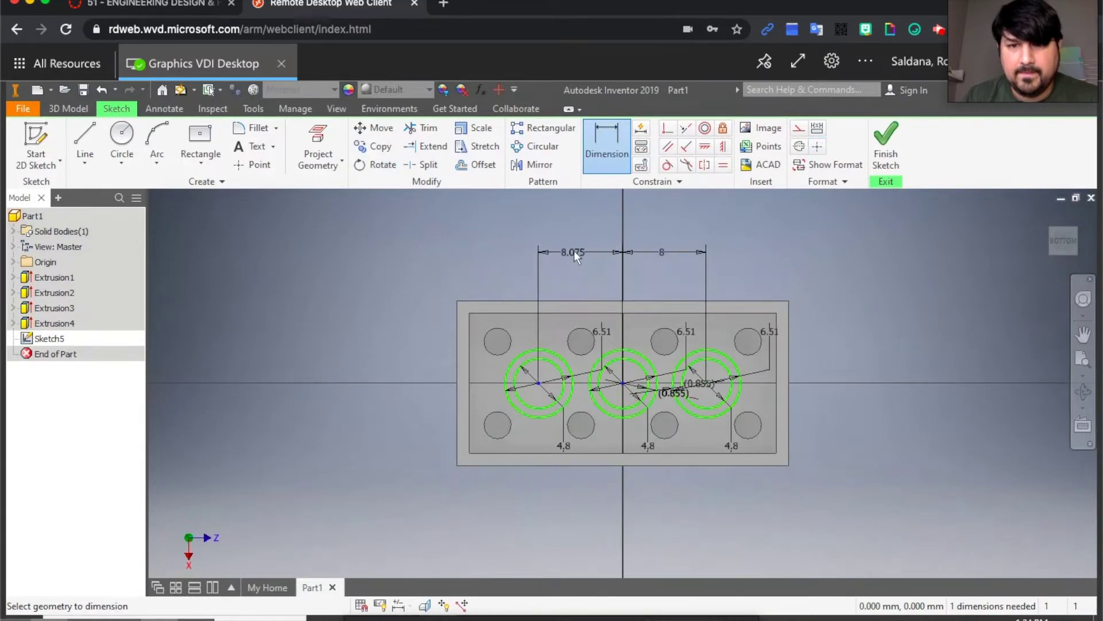
{"action": "left_click", "coordinate": [577, 254]}
{"action": "type", "text": "8.0754660"}
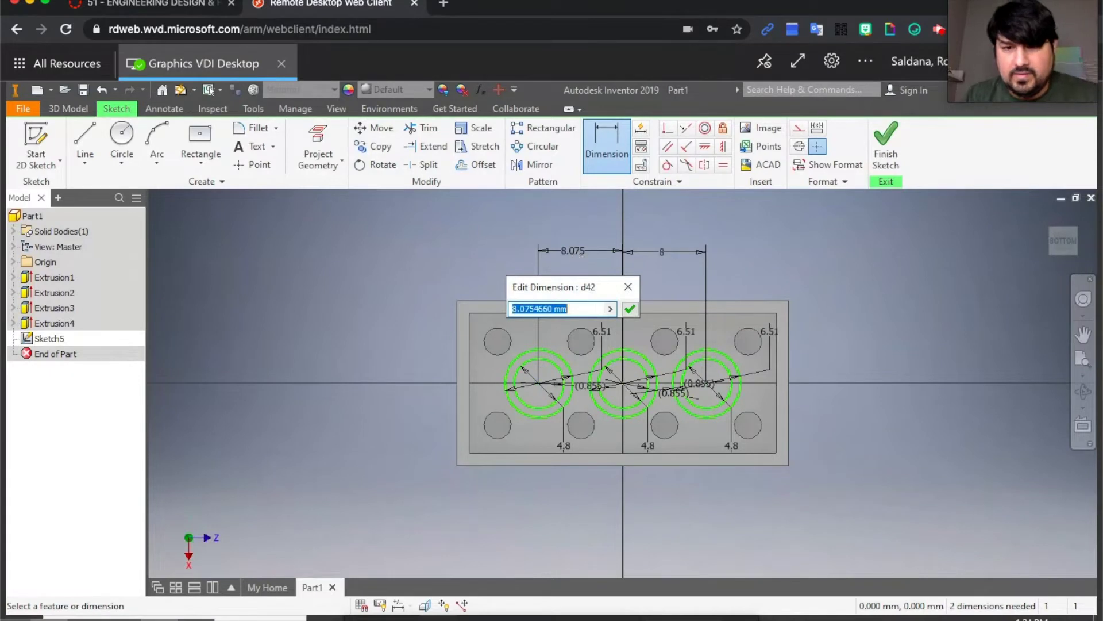
{"action": "key", "text": "Return"}
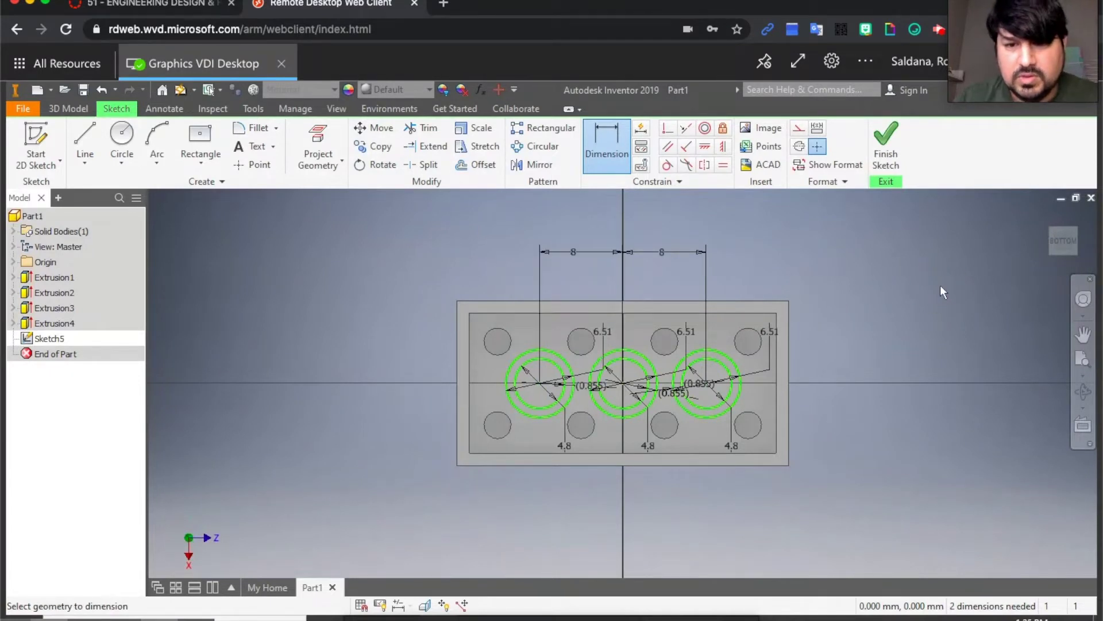
Step: Finish the sketch and extrude the three ring profiles 8.6 mm from the cavity floor toward the brick's open underside
{"action": "left_click", "coordinate": [884, 163]}
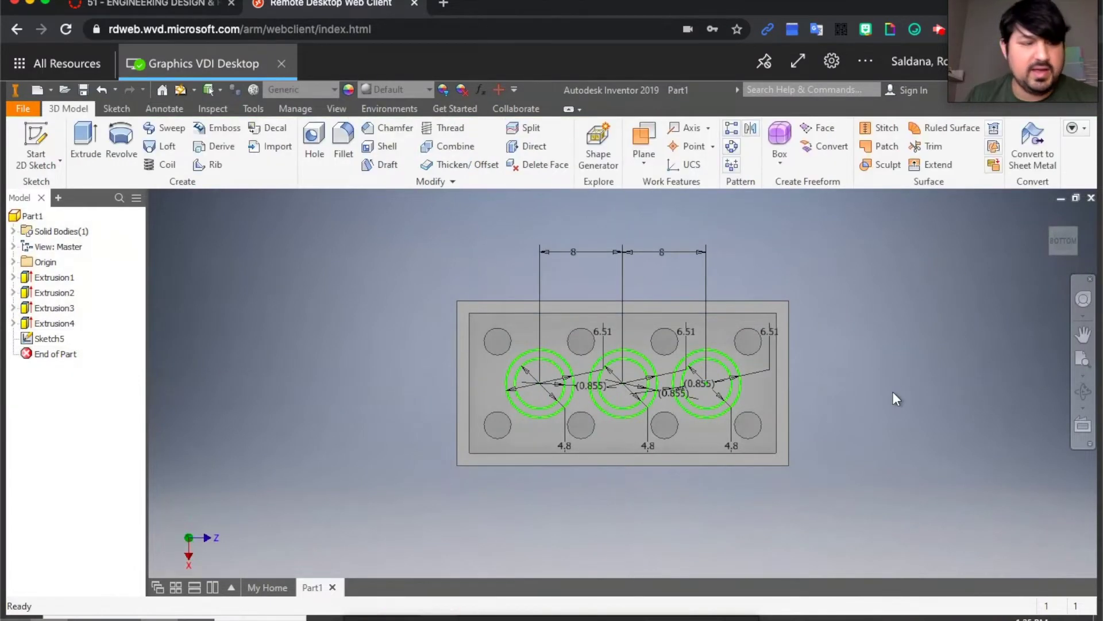
{"action": "key", "text": "e"}
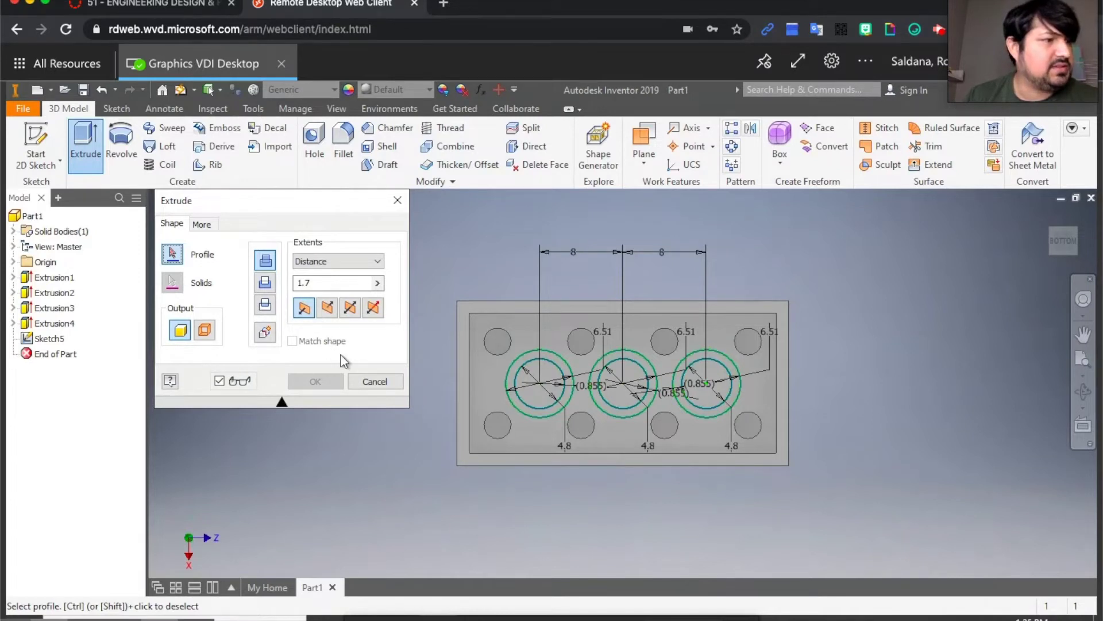
{"action": "double_click", "coordinate": [357, 285]}
{"action": "type", "text": "8.6"}
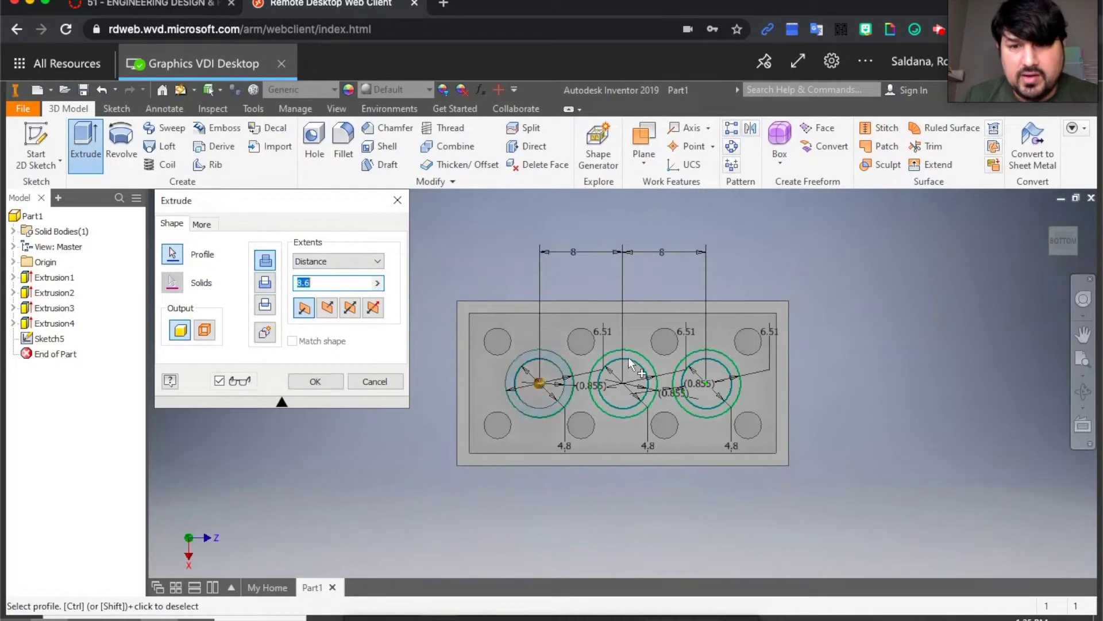
{"action": "left_click", "coordinate": [627, 353]}
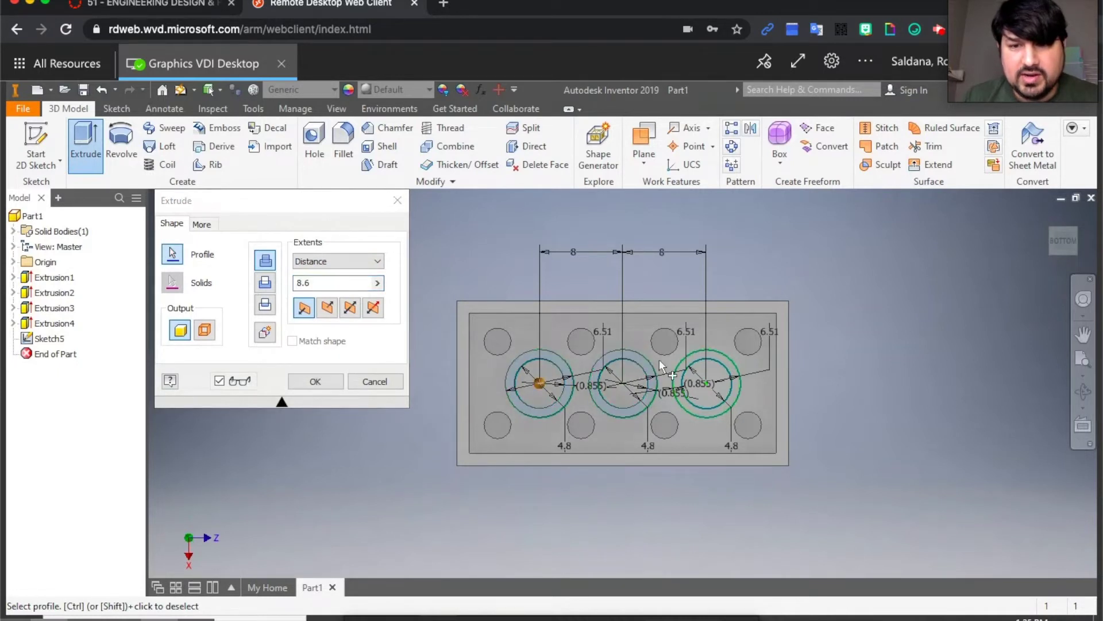
{"action": "left_click", "coordinate": [699, 354]}
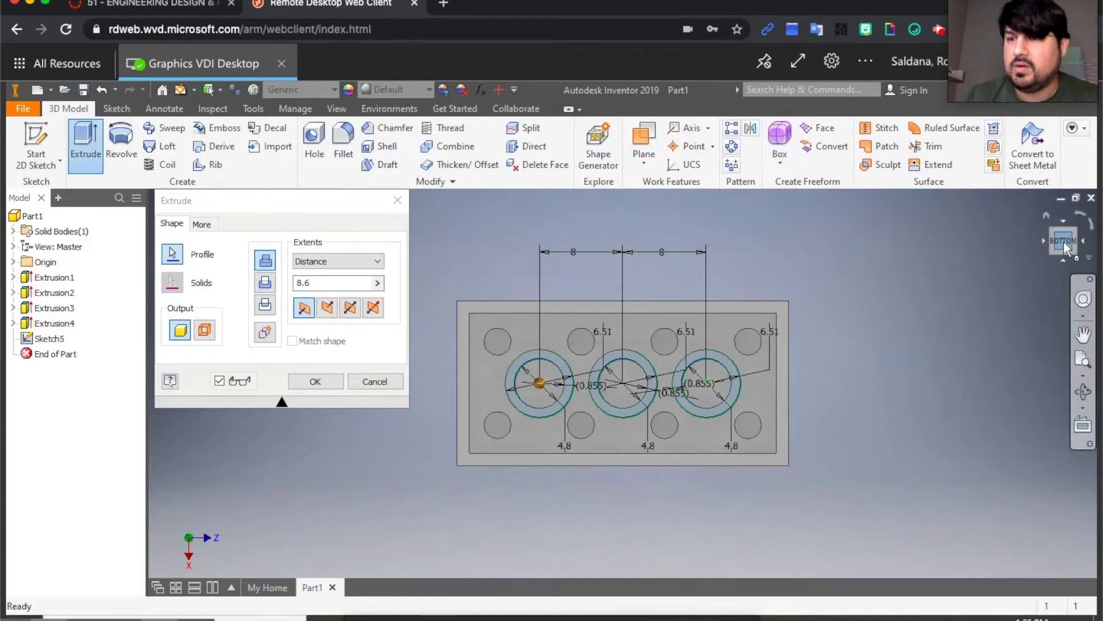
{"action": "left_click", "coordinate": [1075, 251]}
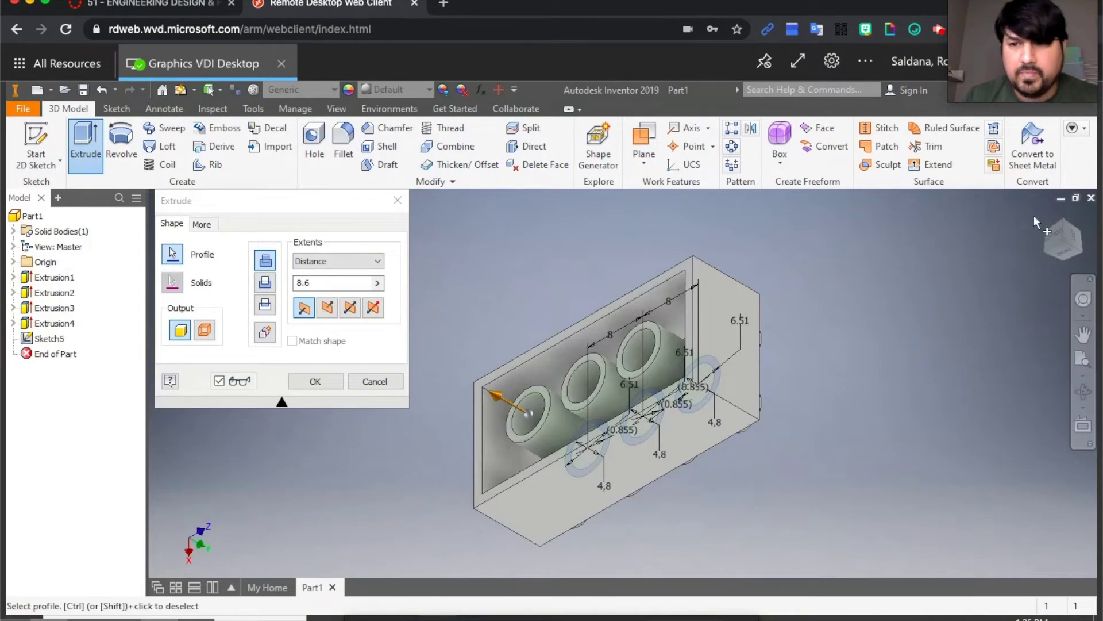
{"action": "left_click", "coordinate": [1064, 254]}
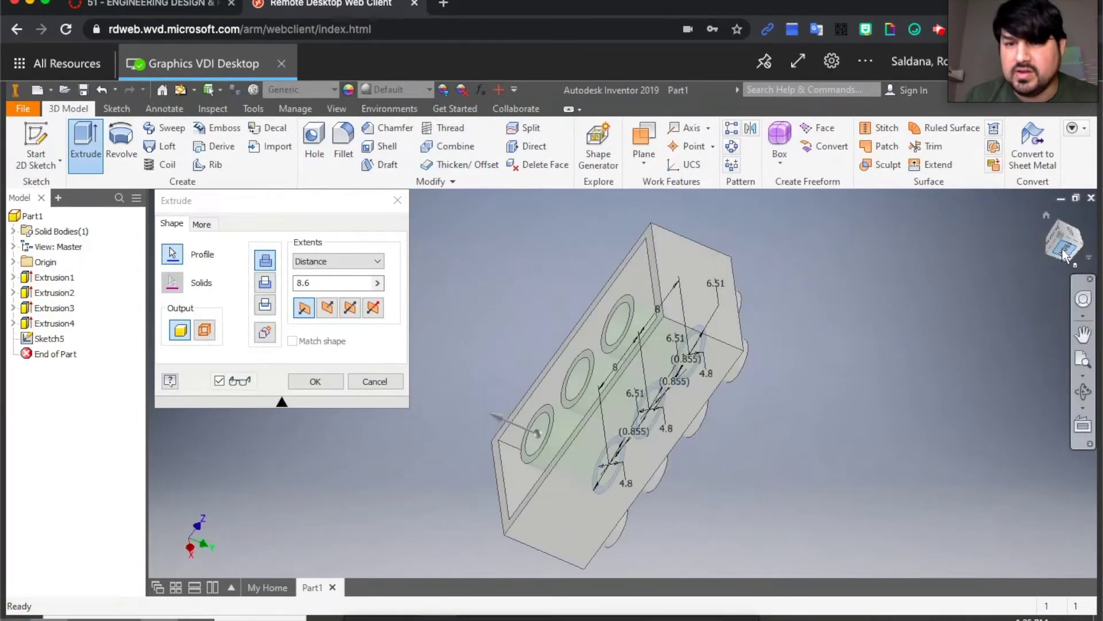
{"action": "left_click", "coordinate": [1063, 250]}
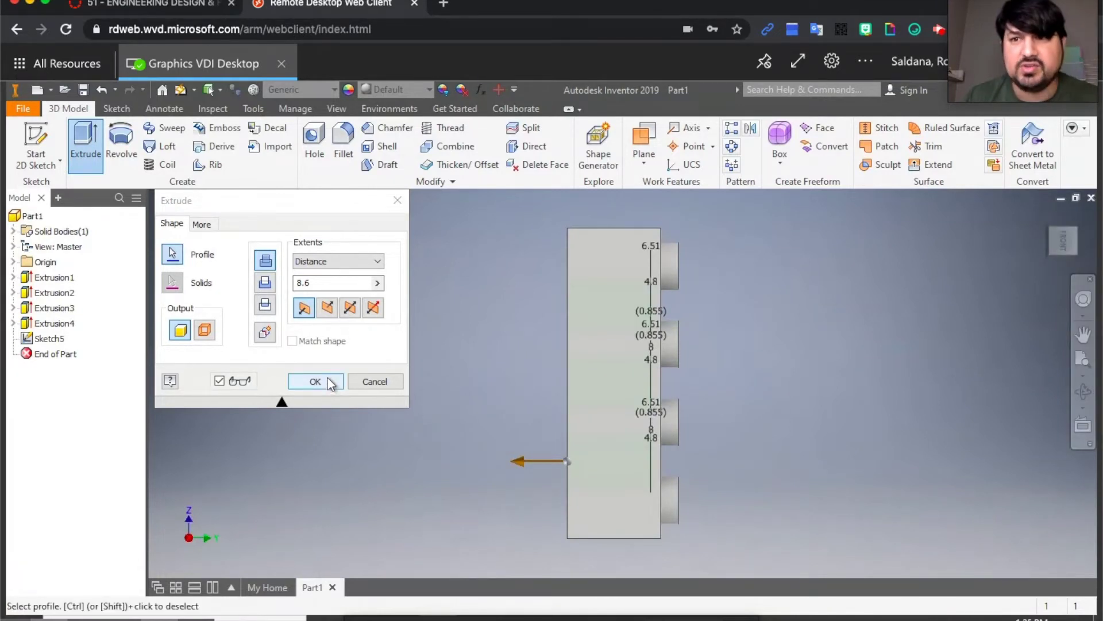
{"action": "left_click", "coordinate": [316, 381]}
Step: Start a new sketch on the cavity's inner floor around the tubes, with the brick's long side horizontal
{"action": "left_click", "coordinate": [1056, 246]}
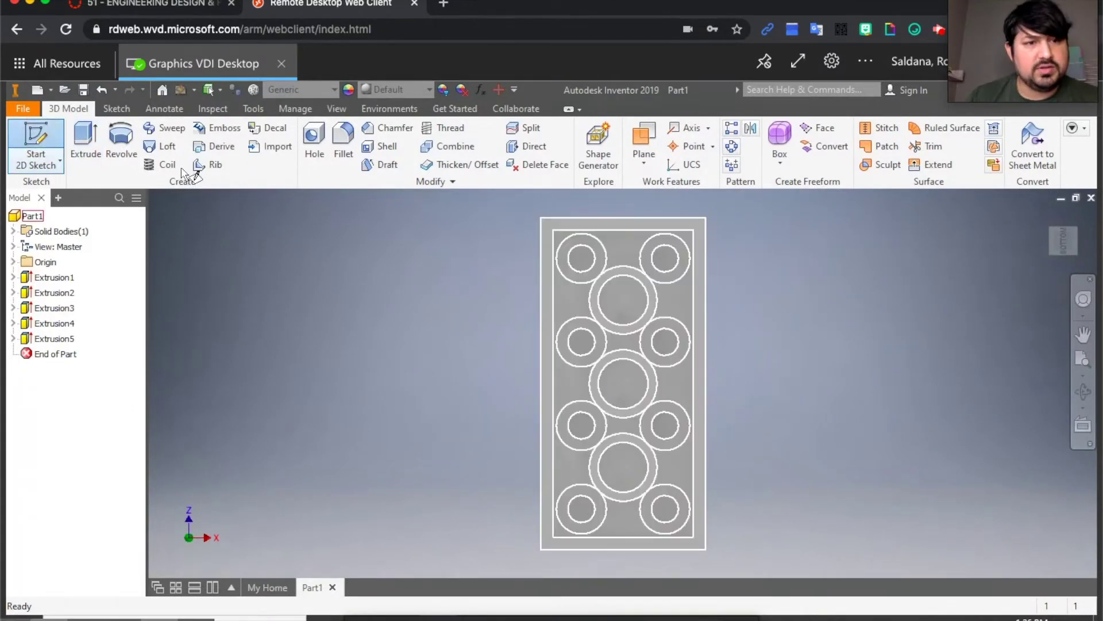
{"action": "left_click", "coordinate": [572, 383]}
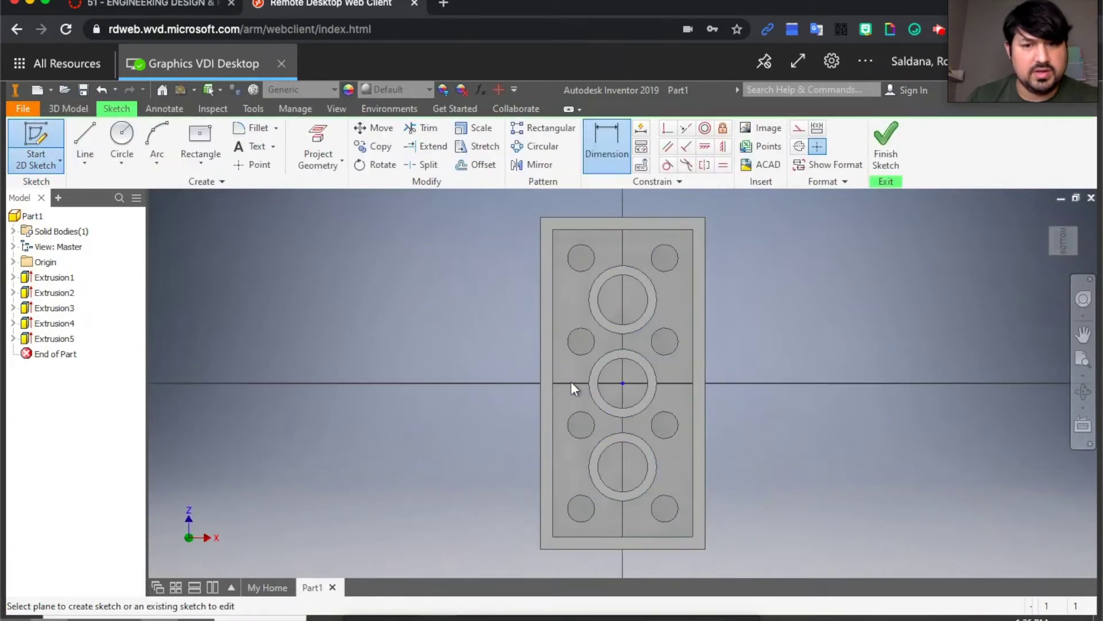
{"action": "left_click", "coordinate": [1078, 217]}
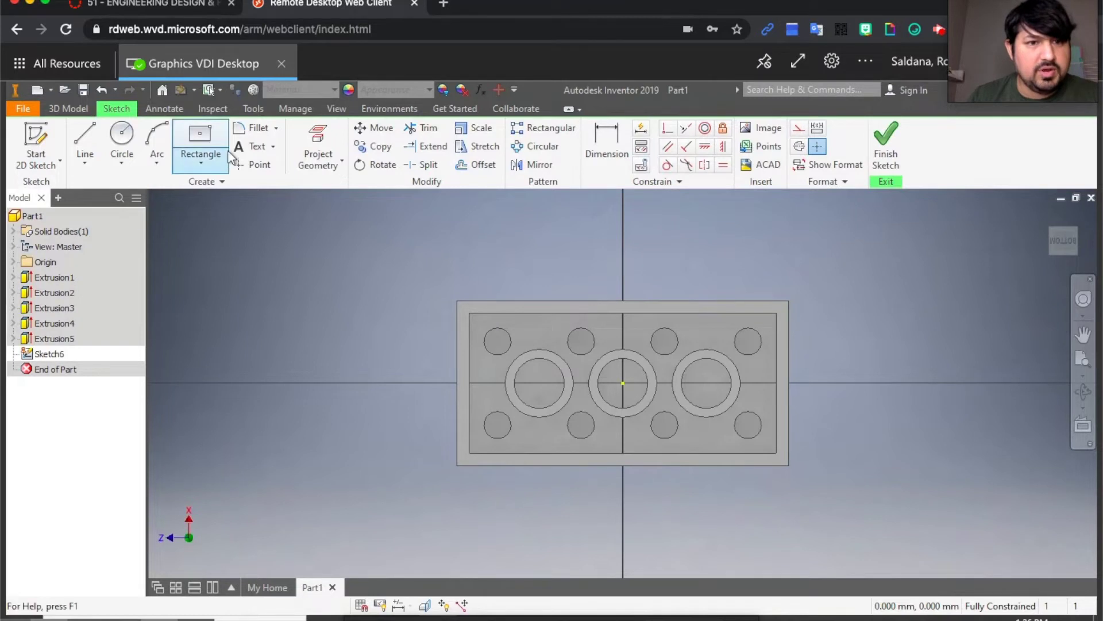
Step: Sketch a centre rectangle at the origin, 13.4 mm across the cavity's full width and 0.8 mm thick
{"action": "left_click", "coordinate": [205, 143]}
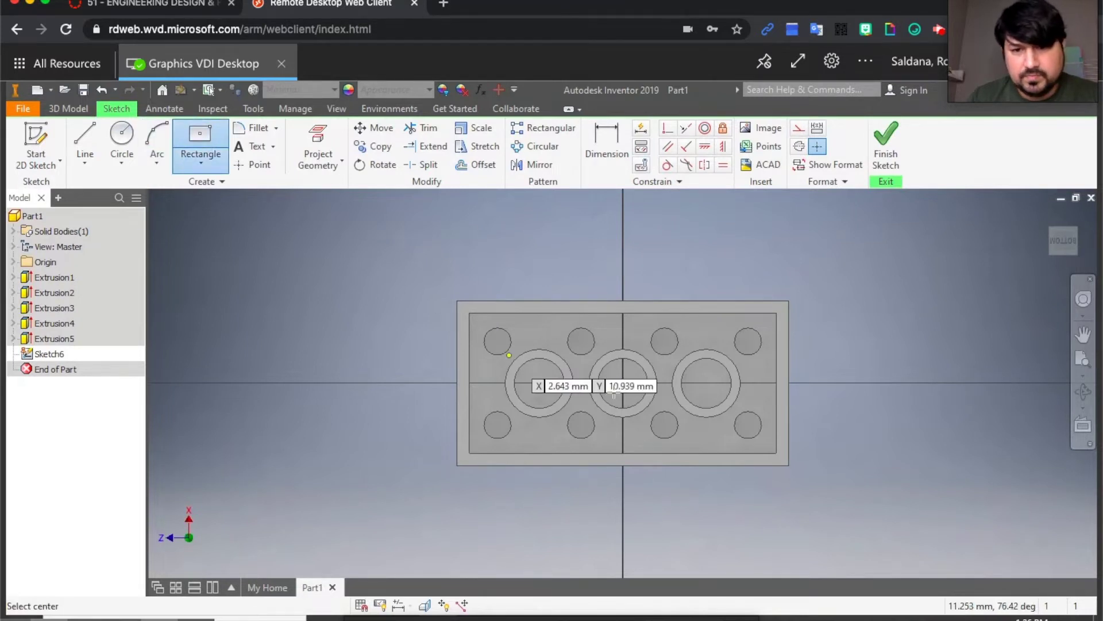
{"action": "left_click", "coordinate": [623, 383]}
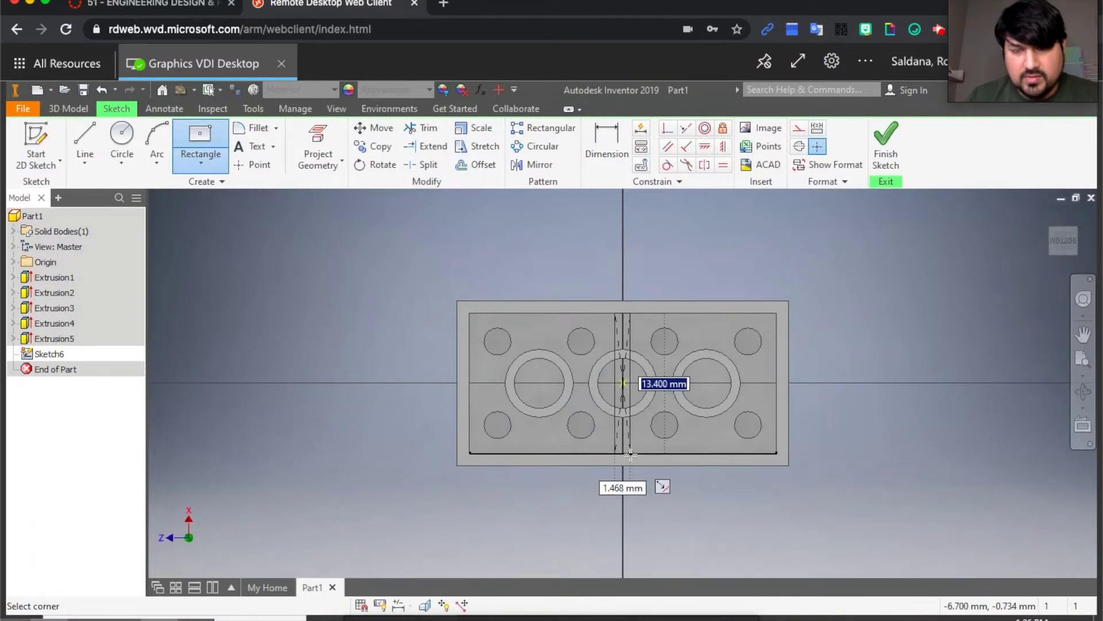
{"action": "key", "text": "Tab"}
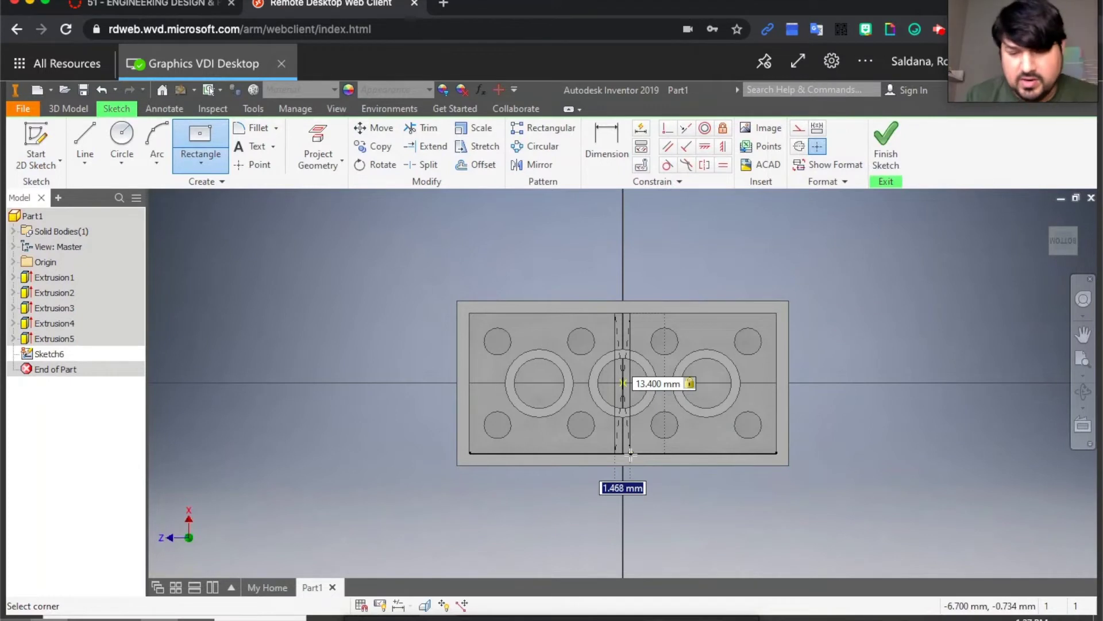
{"action": "type", "text": "0.8"}
{"action": "key", "text": "Return"}
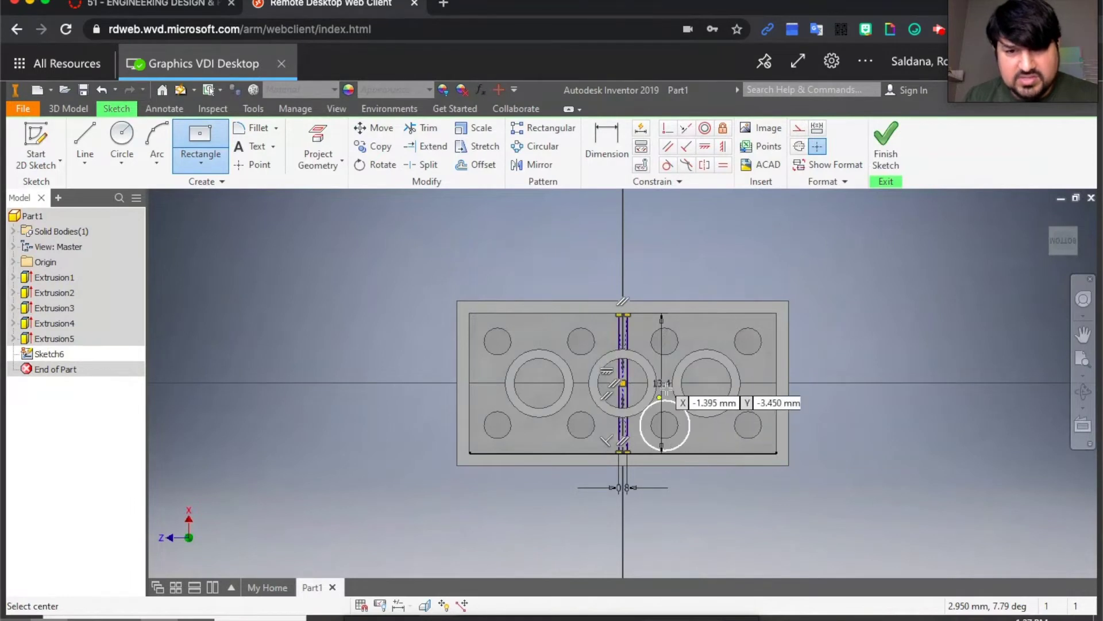
Step: Sketch a 6.51 mm circle centred on the origin, matching the middle tube's outer edge
{"action": "left_click", "coordinate": [123, 138]}
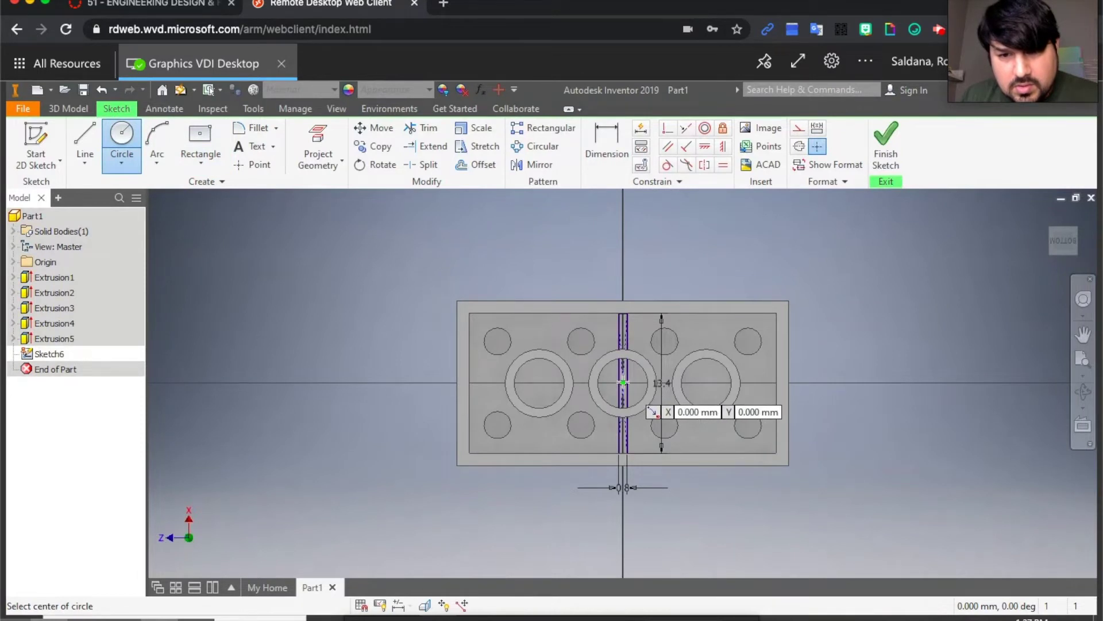
{"action": "left_click", "coordinate": [623, 382]}
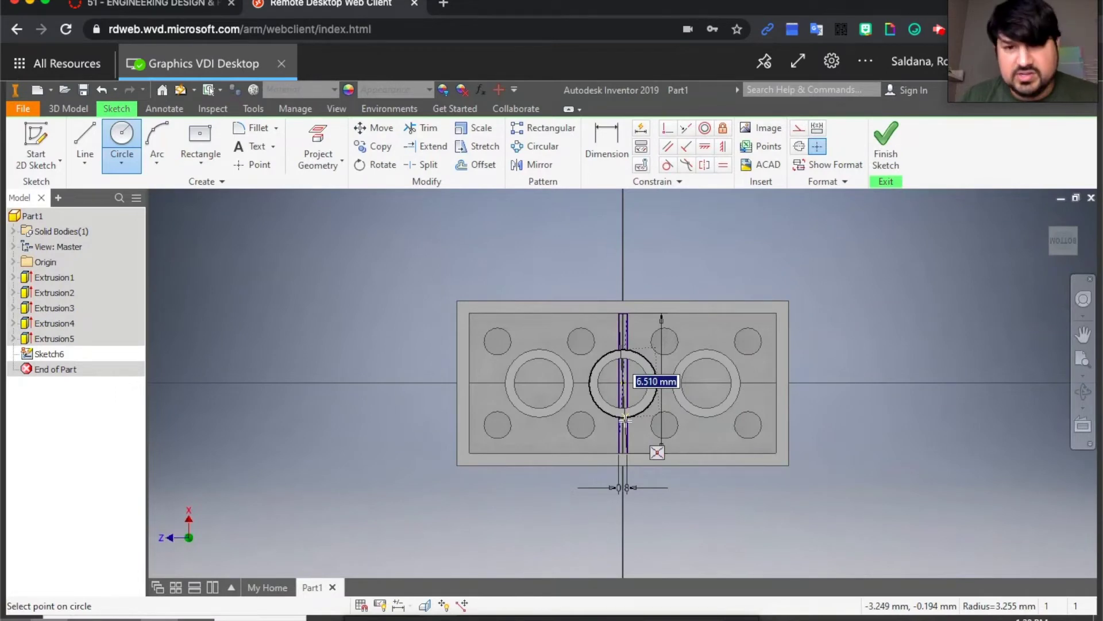
{"action": "left_click", "coordinate": [625, 418]}
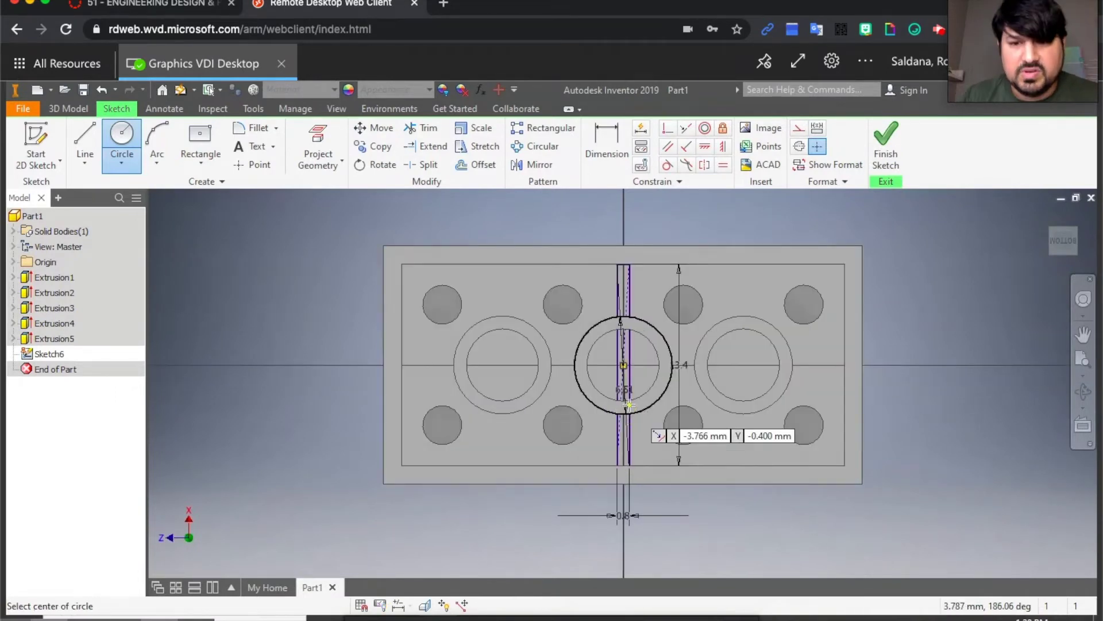
Step: Trim the circle's arcs outside the rib rectangle and the rectangle's long sides inside the middle tube
{"action": "scroll", "coordinate": [628, 408], "scroll_direction": "up", "scroll_amount": 6}
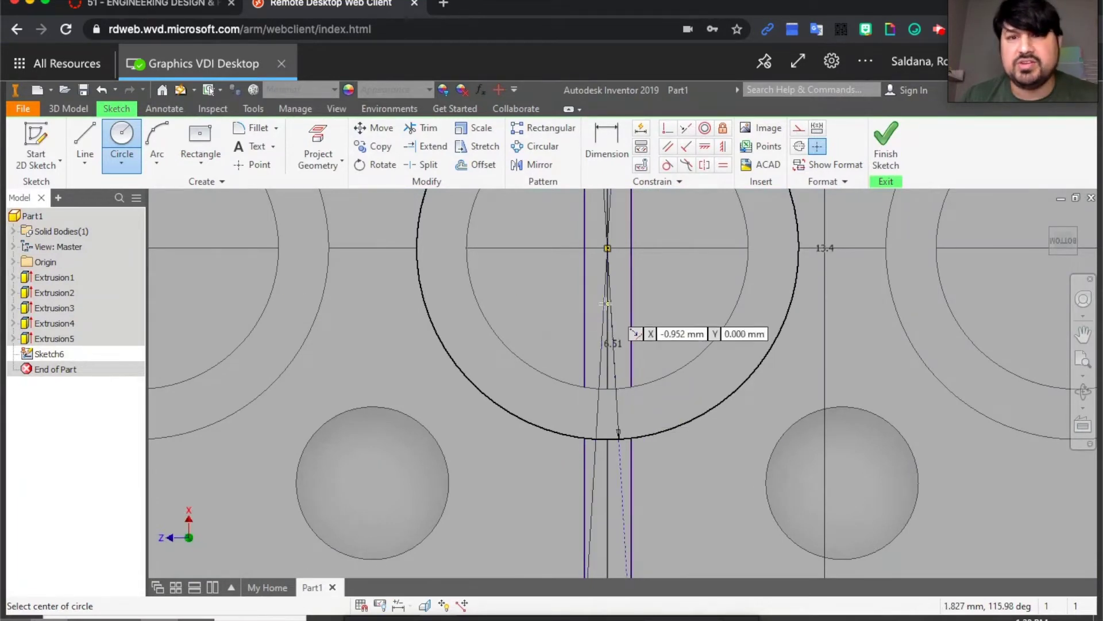
{"action": "left_click", "coordinate": [427, 131]}
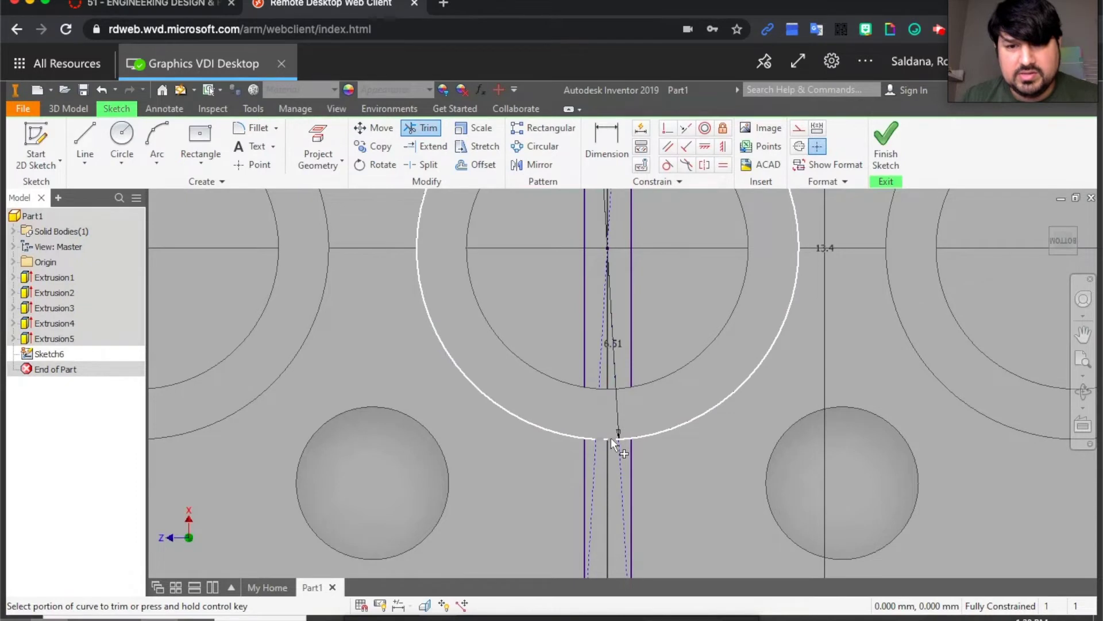
{"action": "left_click", "coordinate": [533, 425]}
{"action": "left_click", "coordinate": [708, 410]}
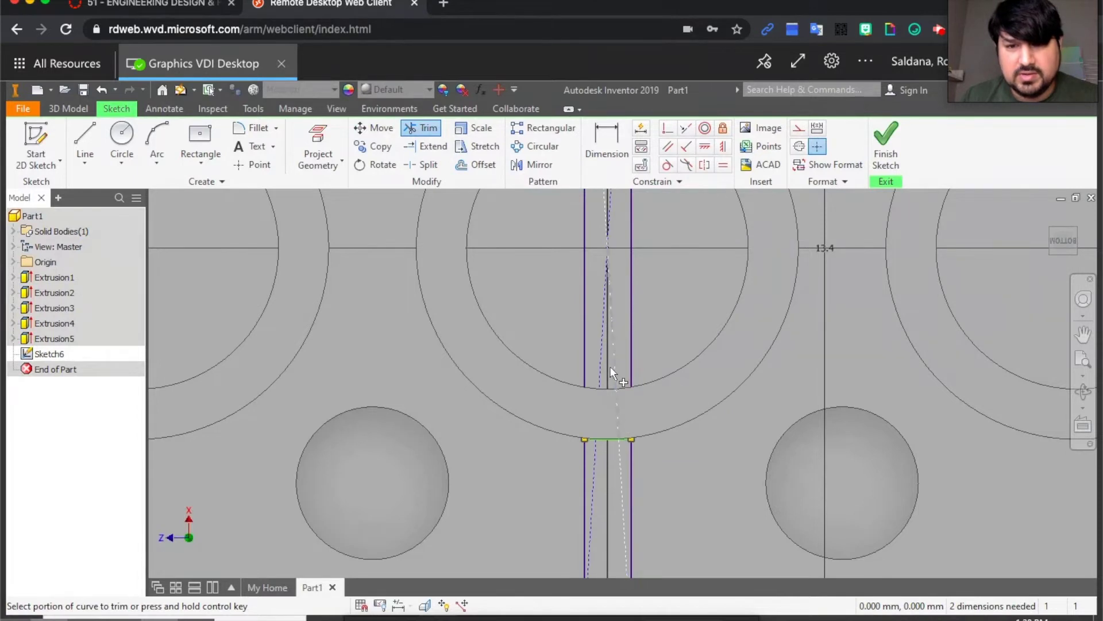
{"action": "left_click", "coordinate": [583, 357]}
{"action": "left_click", "coordinate": [631, 356]}
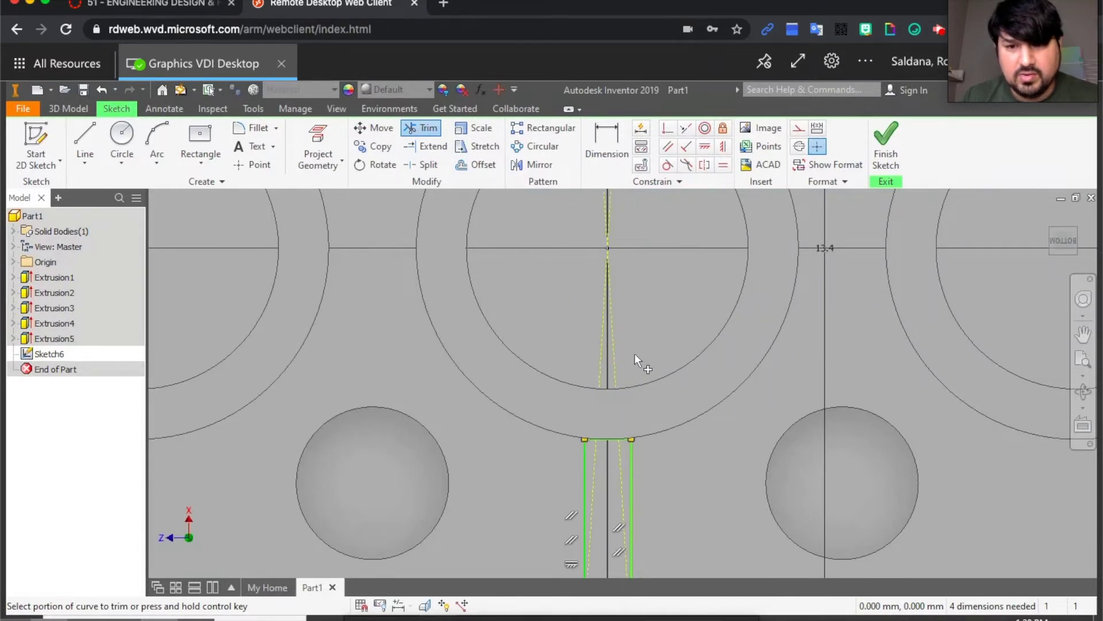
{"action": "scroll", "coordinate": [642, 350], "scroll_direction": "up", "scroll_amount": 4}
{"action": "scroll", "coordinate": [626, 284], "scroll_direction": "down", "scroll_amount": 1}
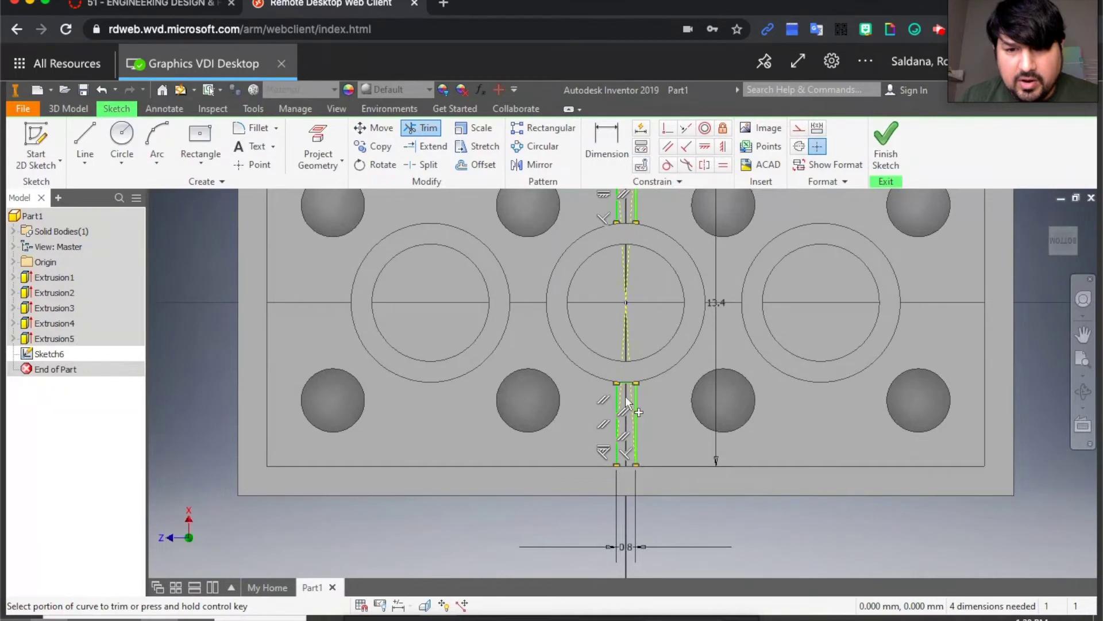
Step: Finish the sketch and extrude the two rib profiles beside the middle tube 6.3 mm toward the open underside
{"action": "left_click", "coordinate": [891, 144]}
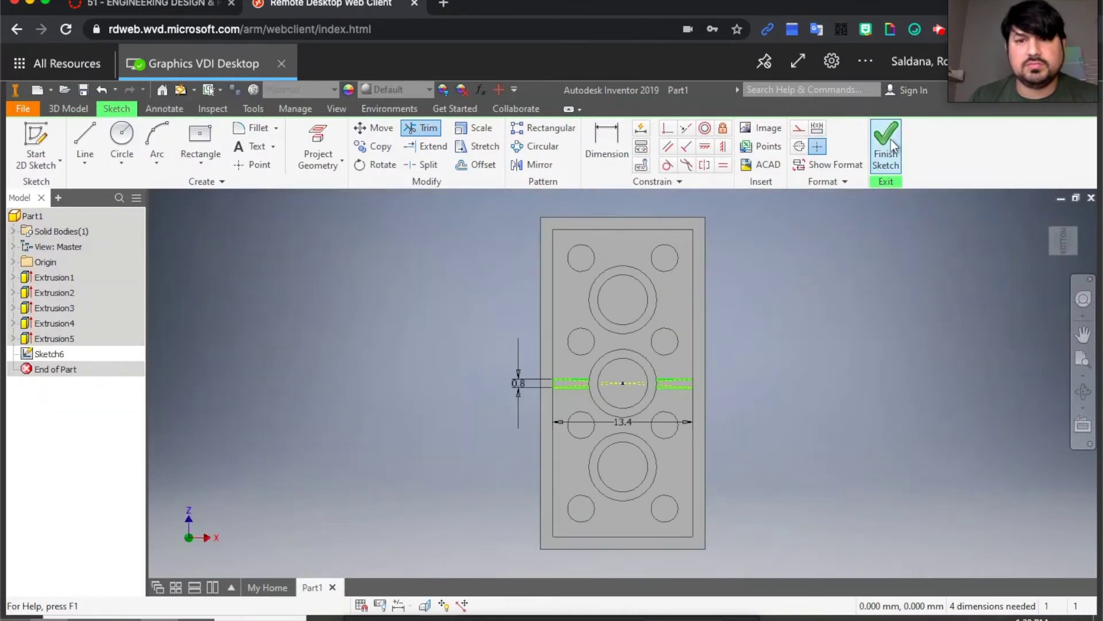
{"action": "left_click", "coordinate": [85, 141]}
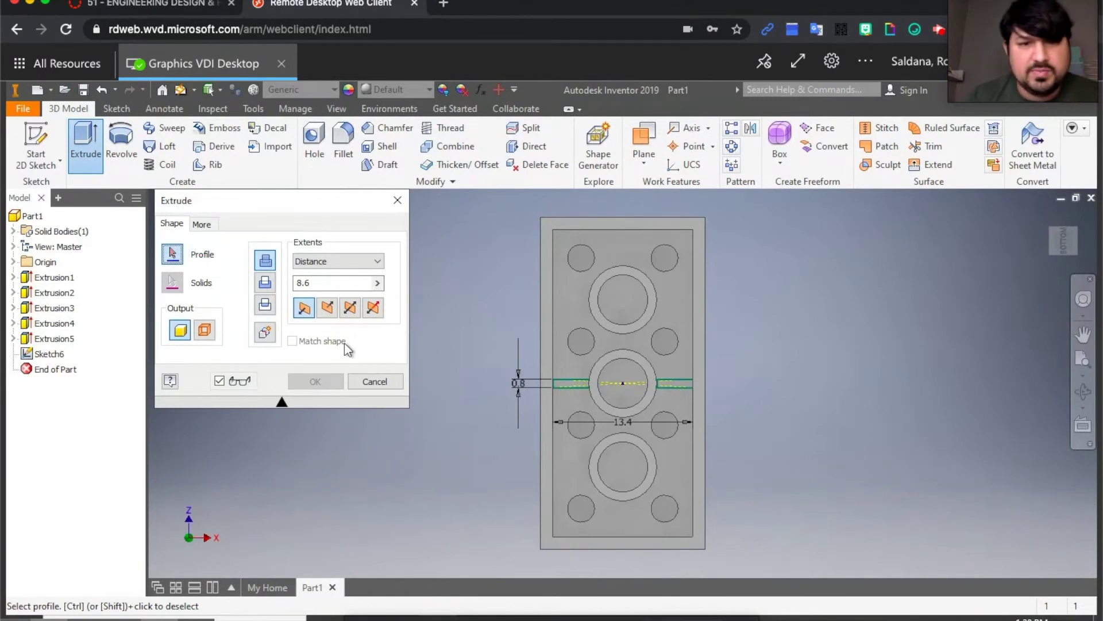
{"action": "left_click", "coordinate": [296, 283]}
{"action": "double_click", "coordinate": [292, 283]}
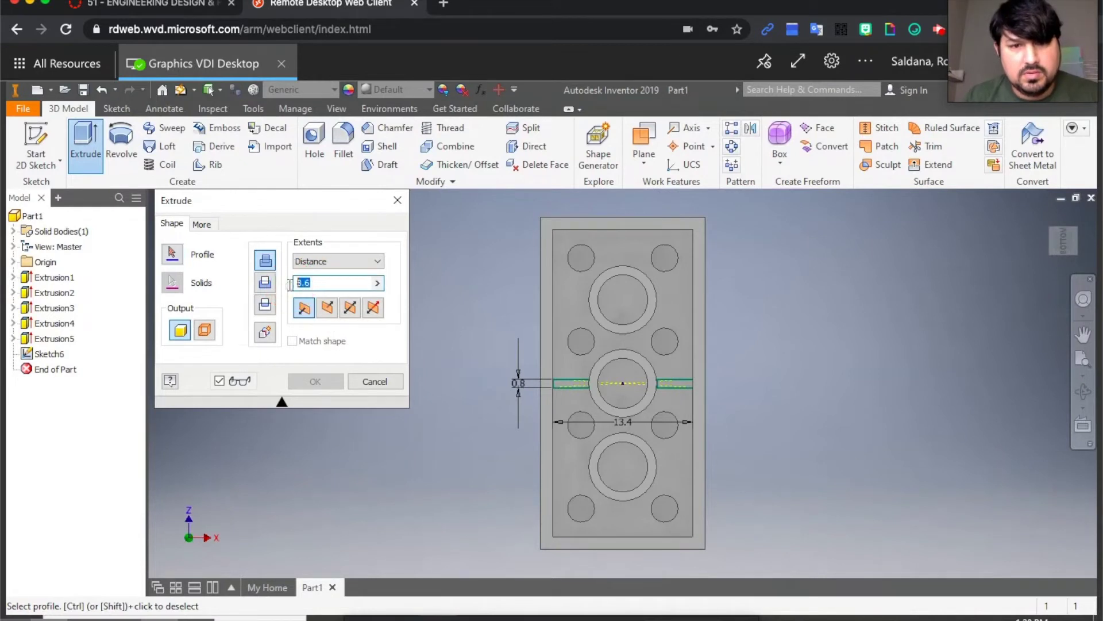
{"action": "type", "text": "6.3"}
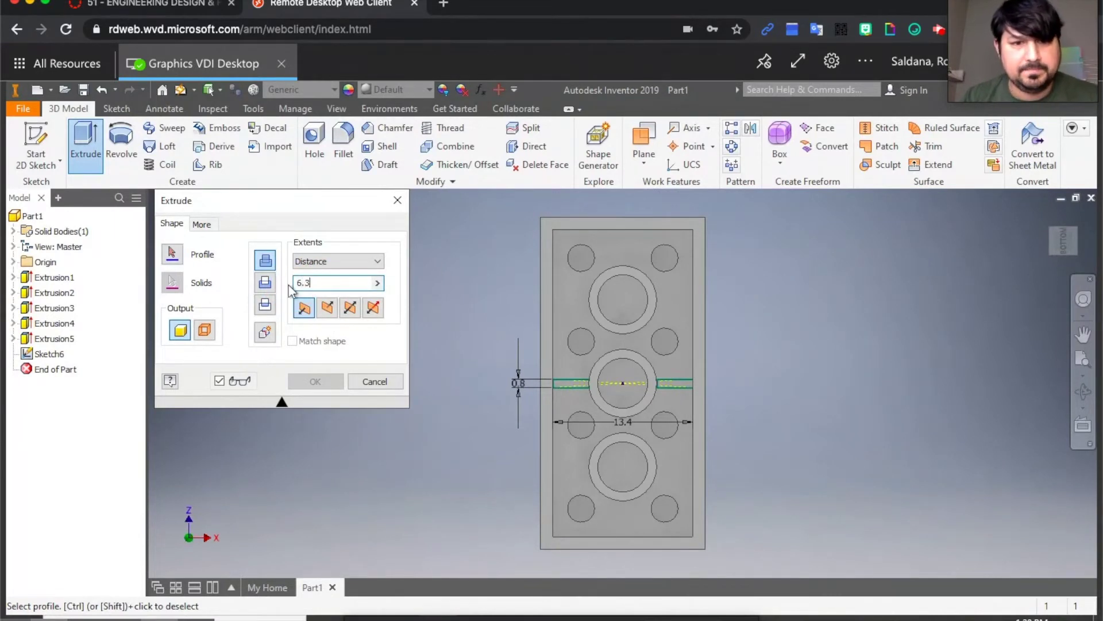
{"action": "left_click", "coordinate": [568, 380]}
{"action": "left_click", "coordinate": [673, 383]}
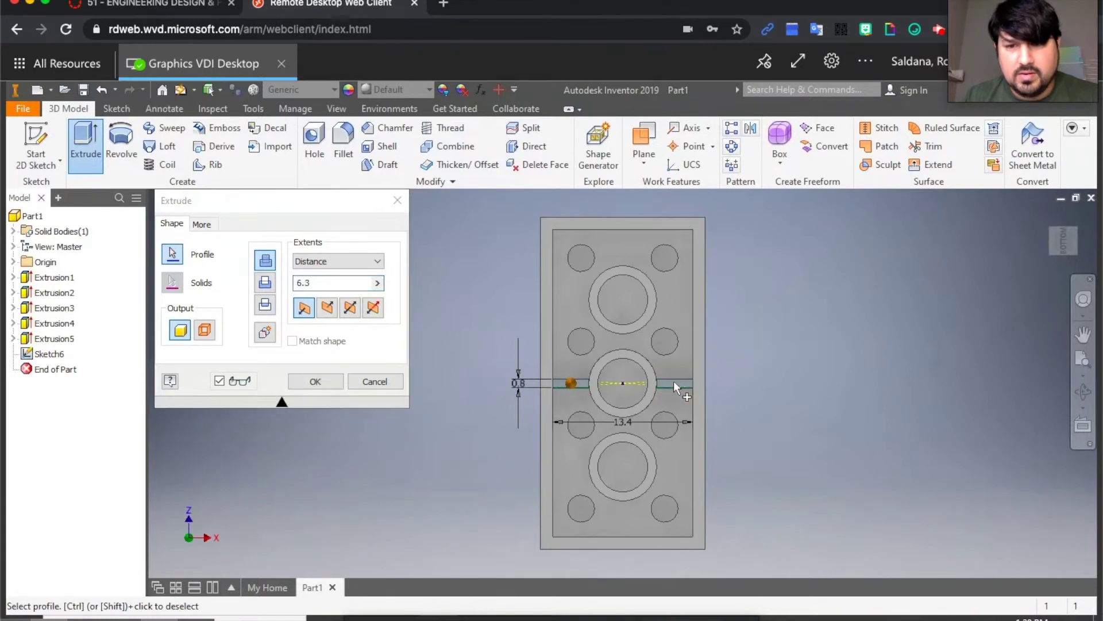
{"action": "left_click", "coordinate": [1062, 250]}
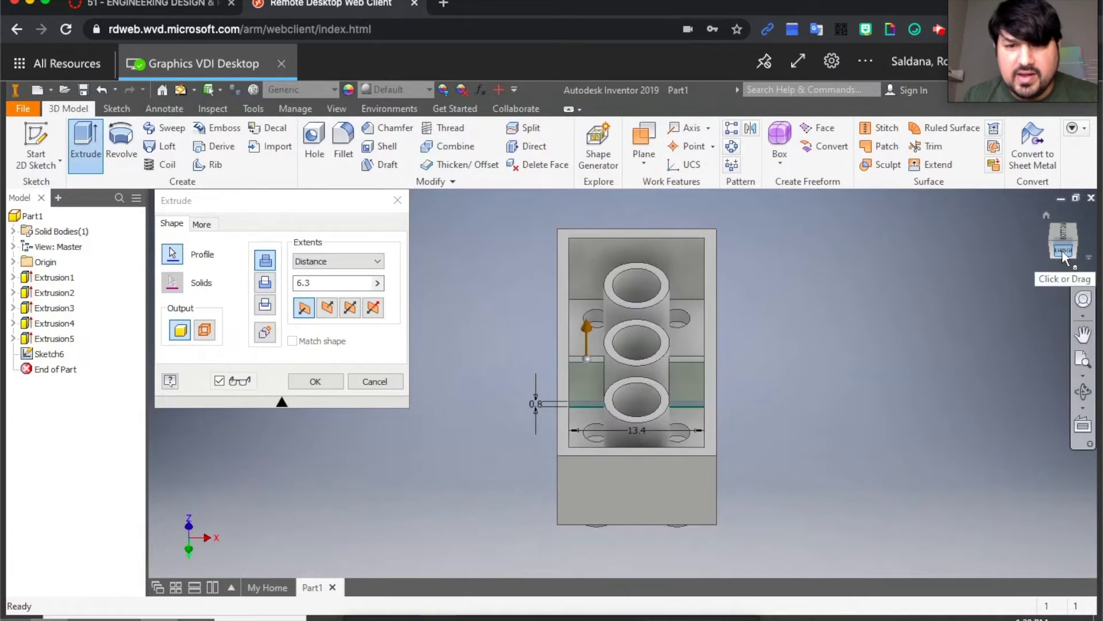
{"action": "left_click", "coordinate": [315, 382]}
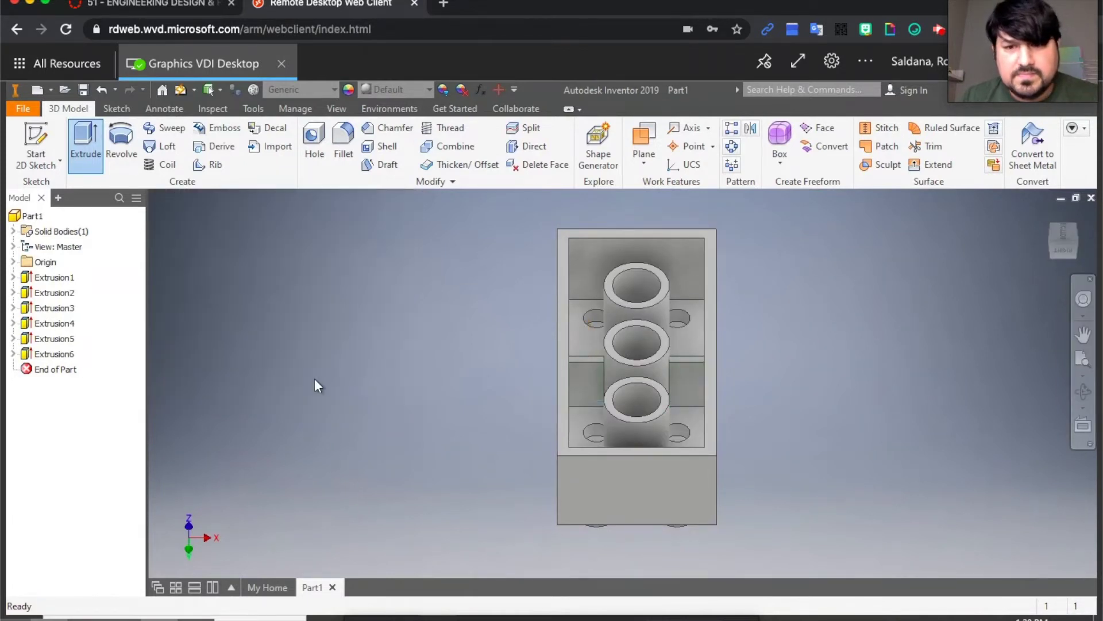
Step: Start a new sketch on the cavity's inner floor, viewing the underside with the brick's long side horizontal
{"action": "left_click", "coordinate": [1054, 239]}
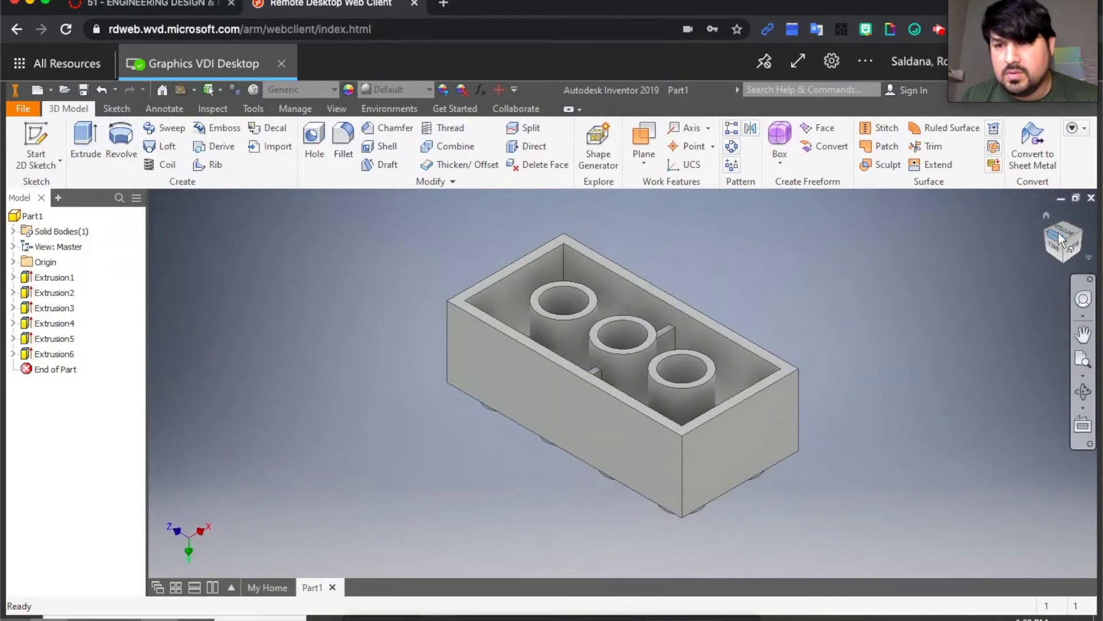
{"action": "left_click_drag", "start_coordinate": [1060, 241], "coordinate": [1063, 281]}
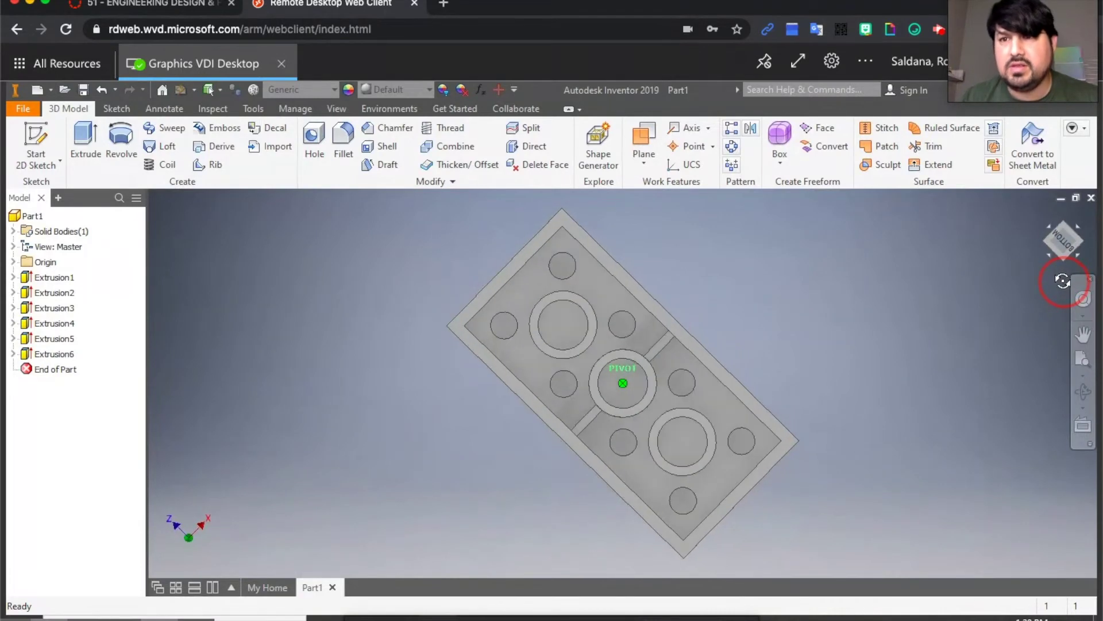
{"action": "left_click", "coordinate": [1062, 242]}
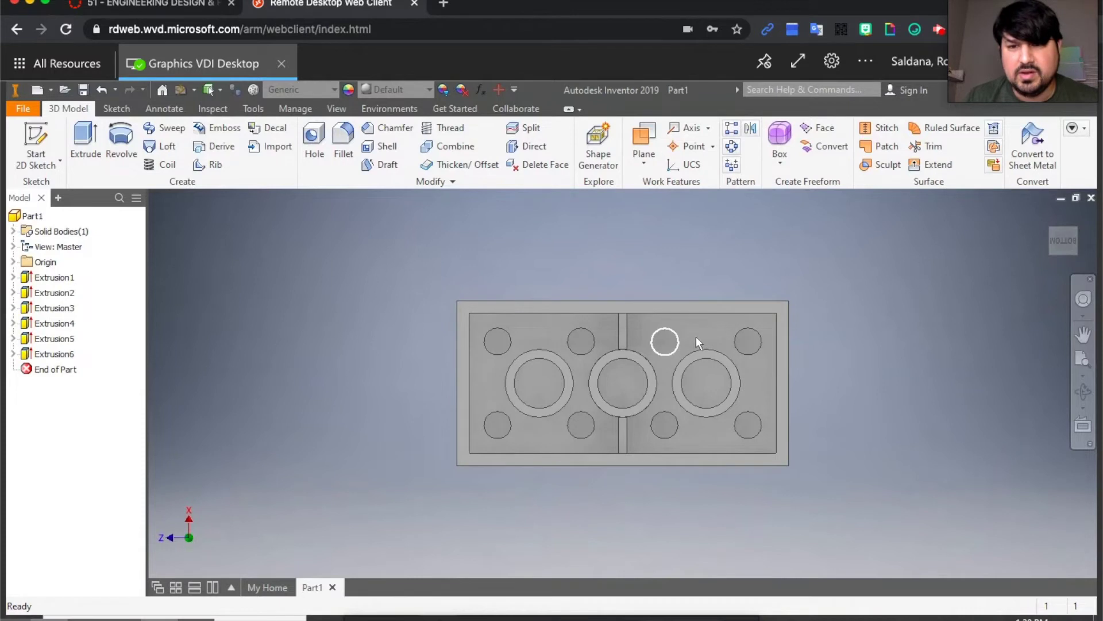
{"action": "left_click", "coordinate": [40, 141]}
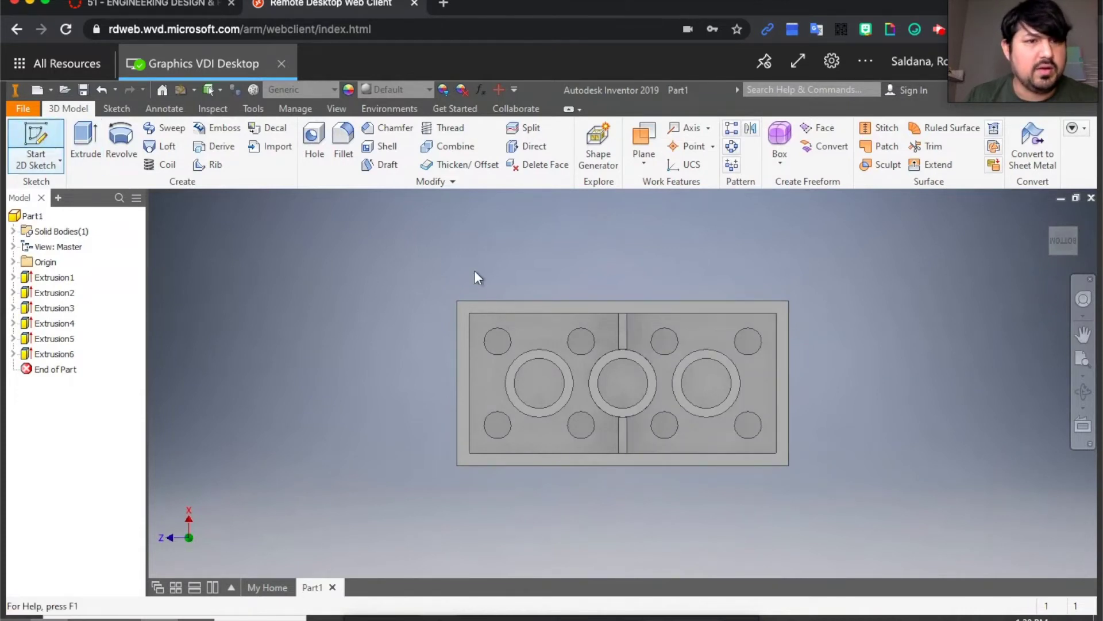
{"action": "left_click", "coordinate": [533, 326]}
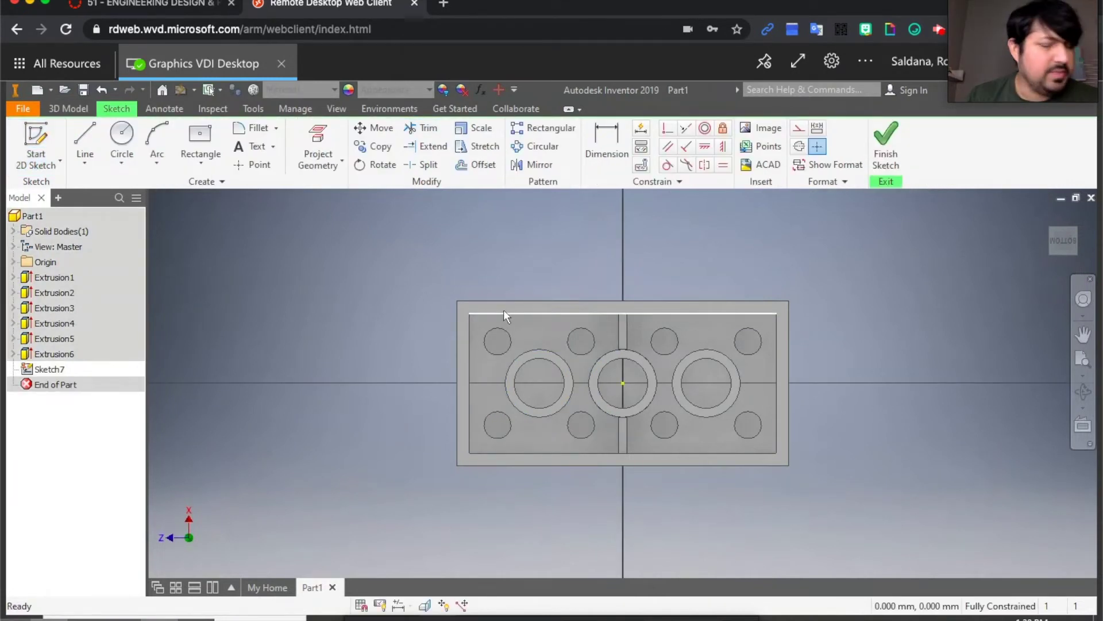
Step: Sketch a two-point rectangle 0.6 mm wide and 0.2 mm deep against the cavity's upper long wall, above the upper-left stud recess
{"action": "scroll", "coordinate": [498, 315], "scroll_direction": "up", "scroll_amount": 5}
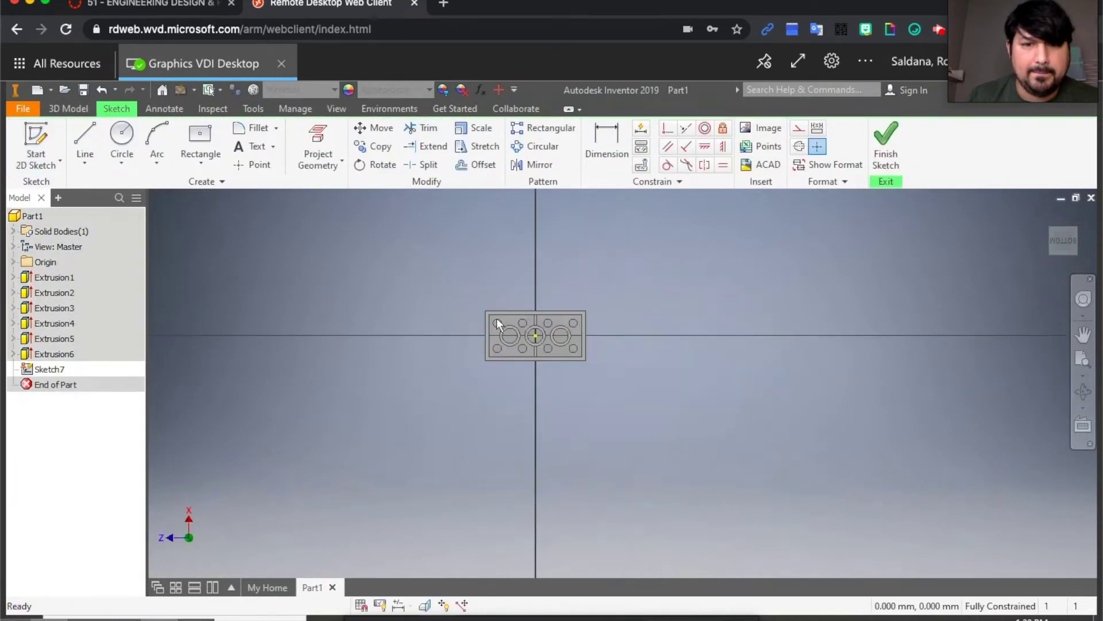
{"action": "scroll", "coordinate": [497, 317], "scroll_direction": "down", "scroll_amount": 4}
{"action": "scroll", "coordinate": [498, 309], "scroll_direction": "down", "scroll_amount": 3}
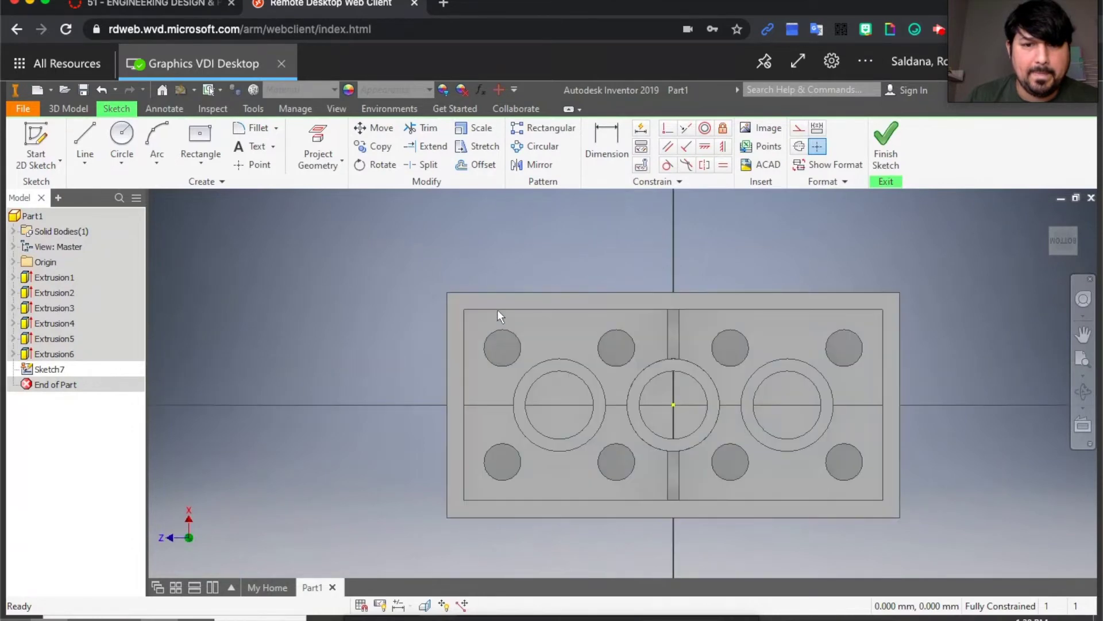
{"action": "scroll", "coordinate": [498, 310], "scroll_direction": "down", "scroll_amount": 5}
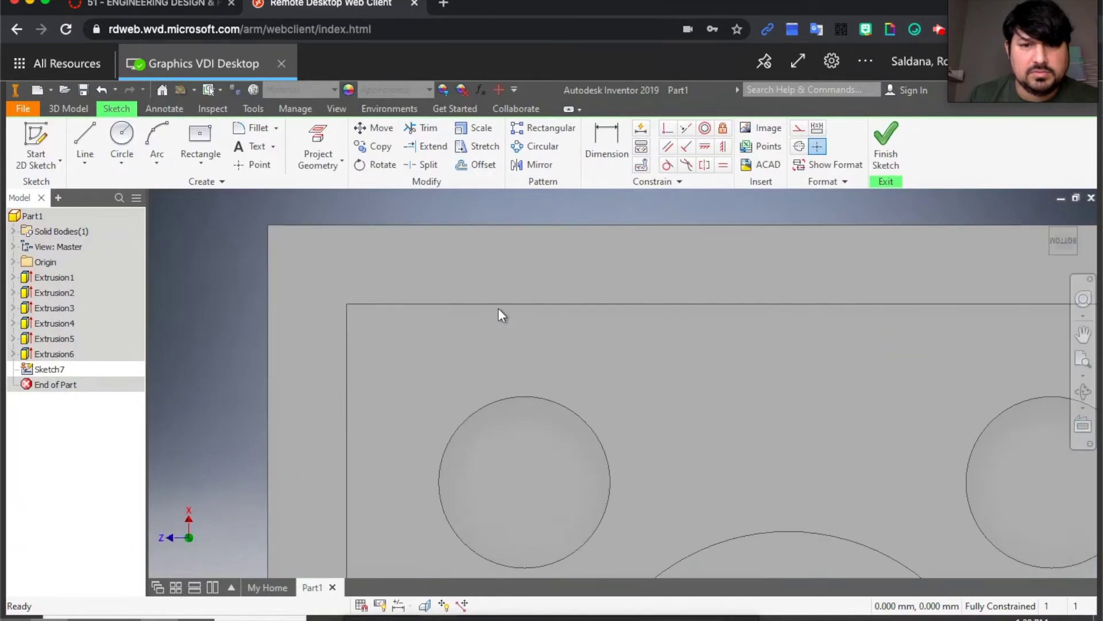
{"action": "left_click", "coordinate": [200, 163]}
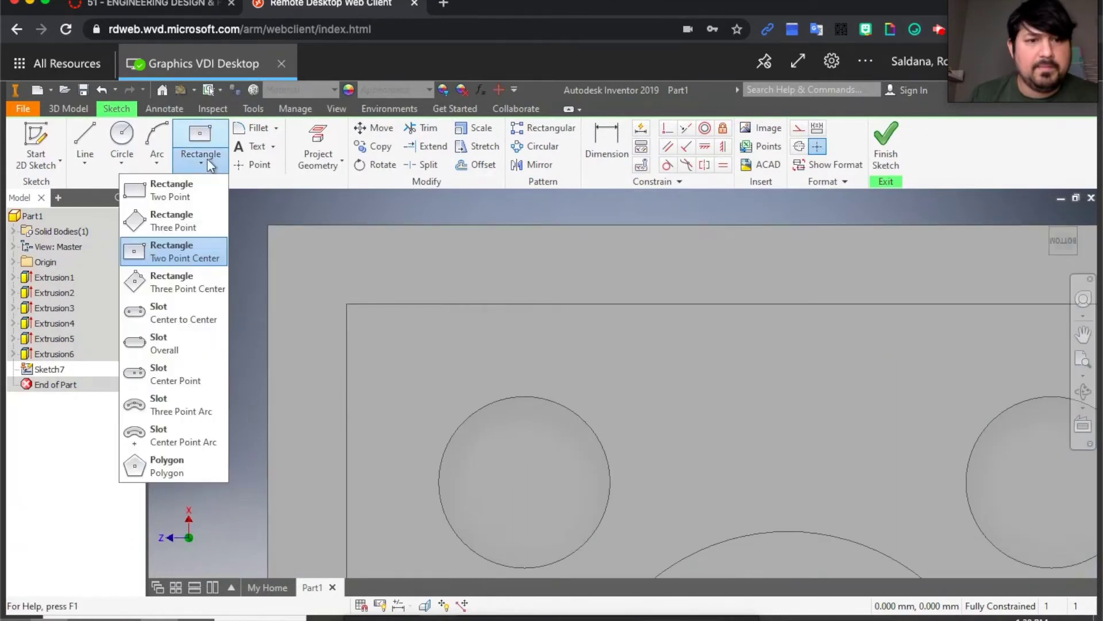
{"action": "left_click", "coordinate": [183, 192]}
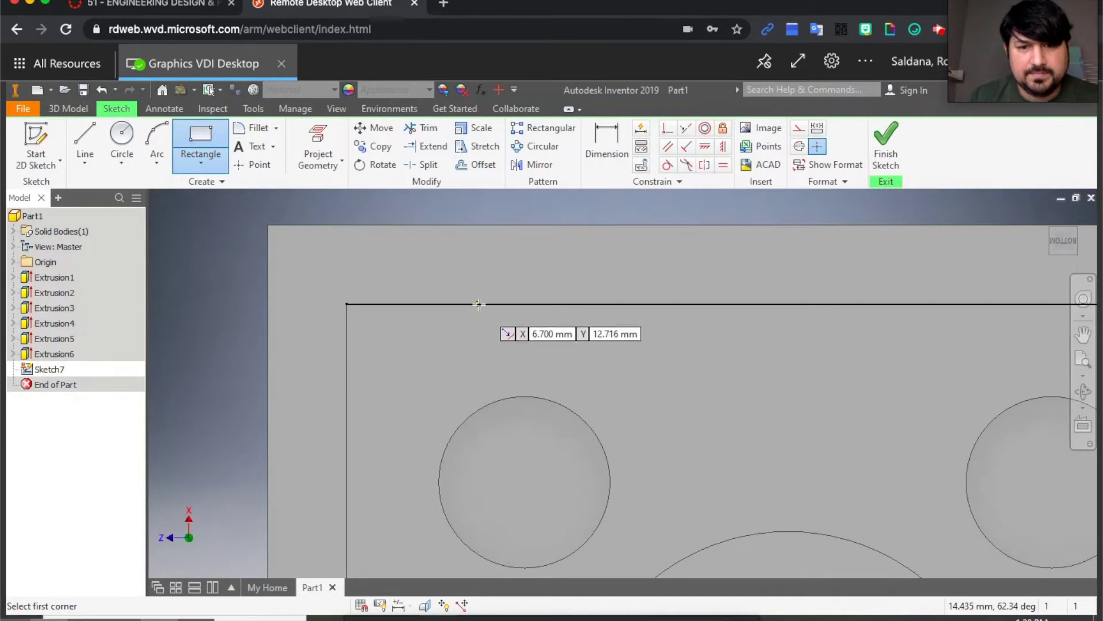
{"action": "left_click", "coordinate": [480, 305]}
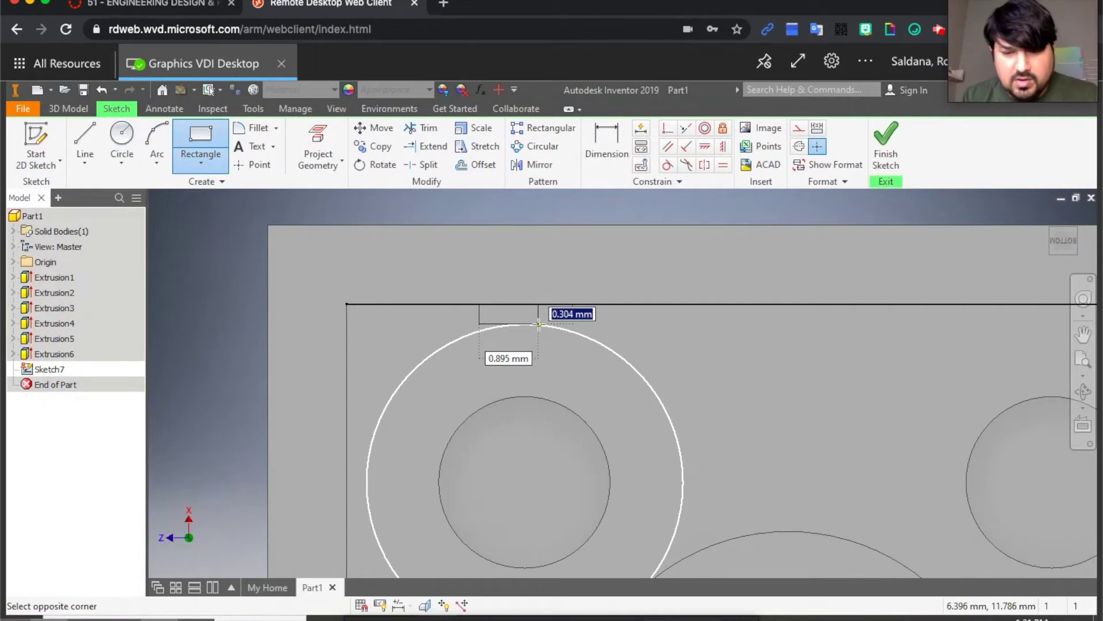
{"action": "type", "text": "0.2"}
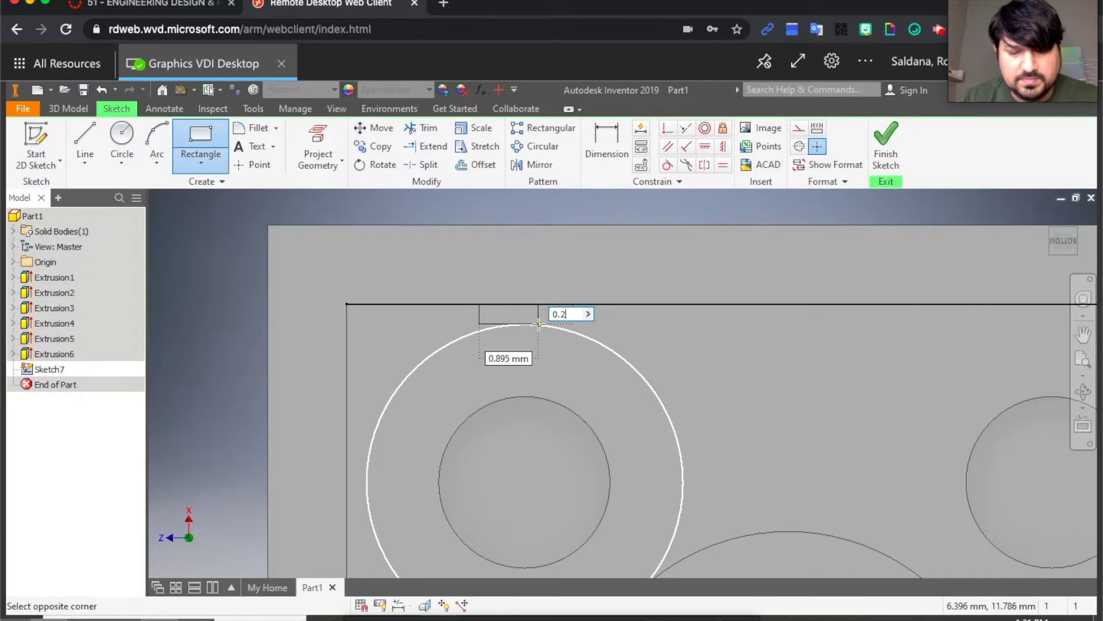
{"action": "key", "text": "Tab"}
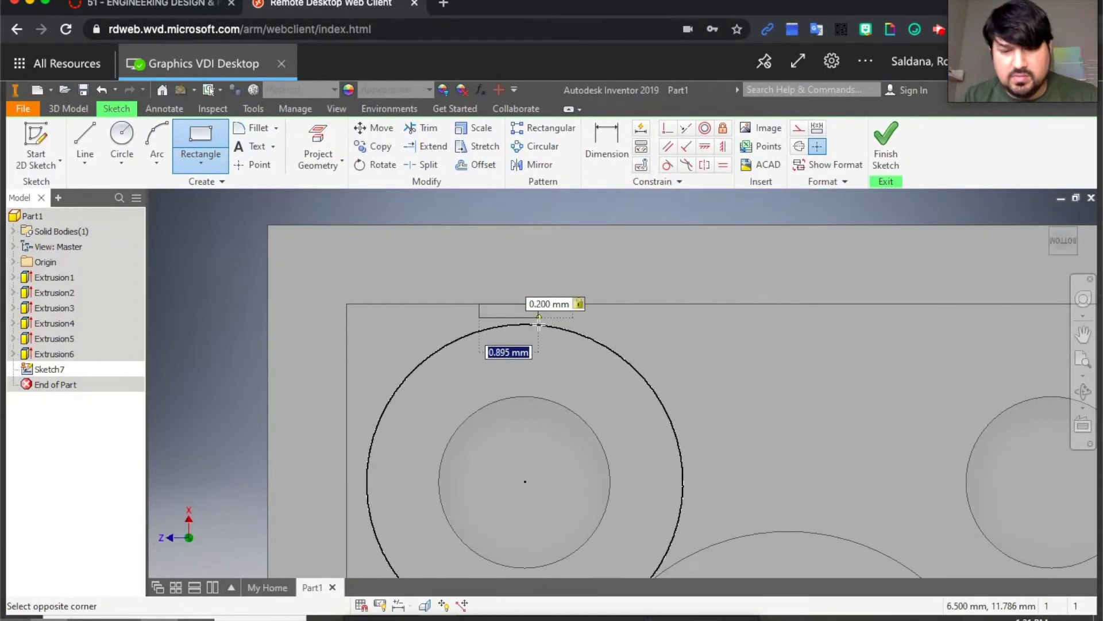
{"action": "type", "text": ".6"}
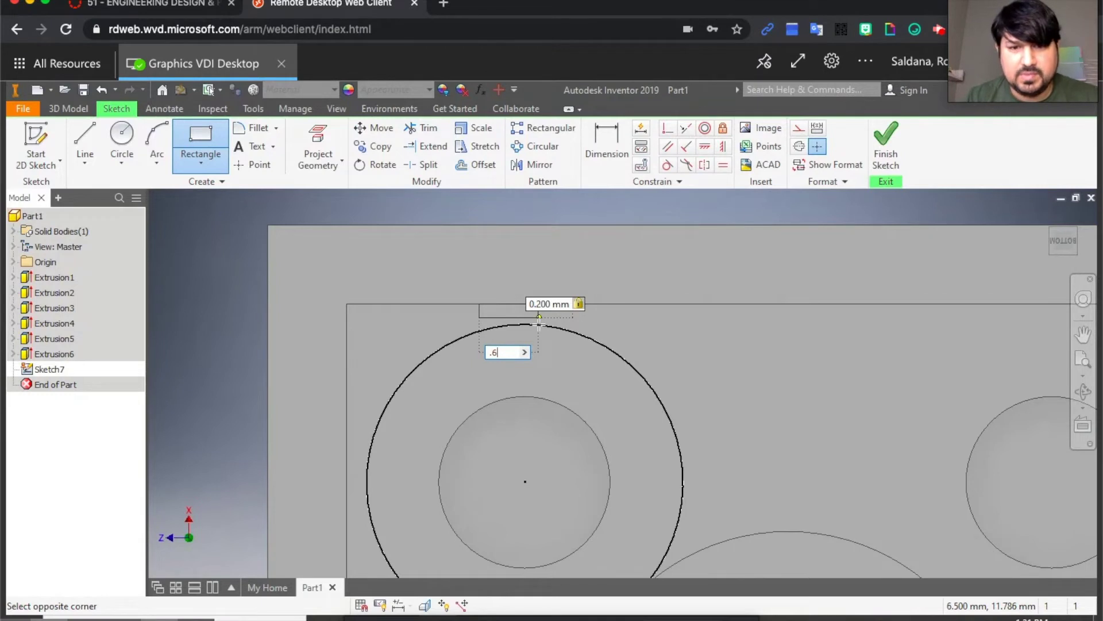
{"action": "key", "text": "Return"}
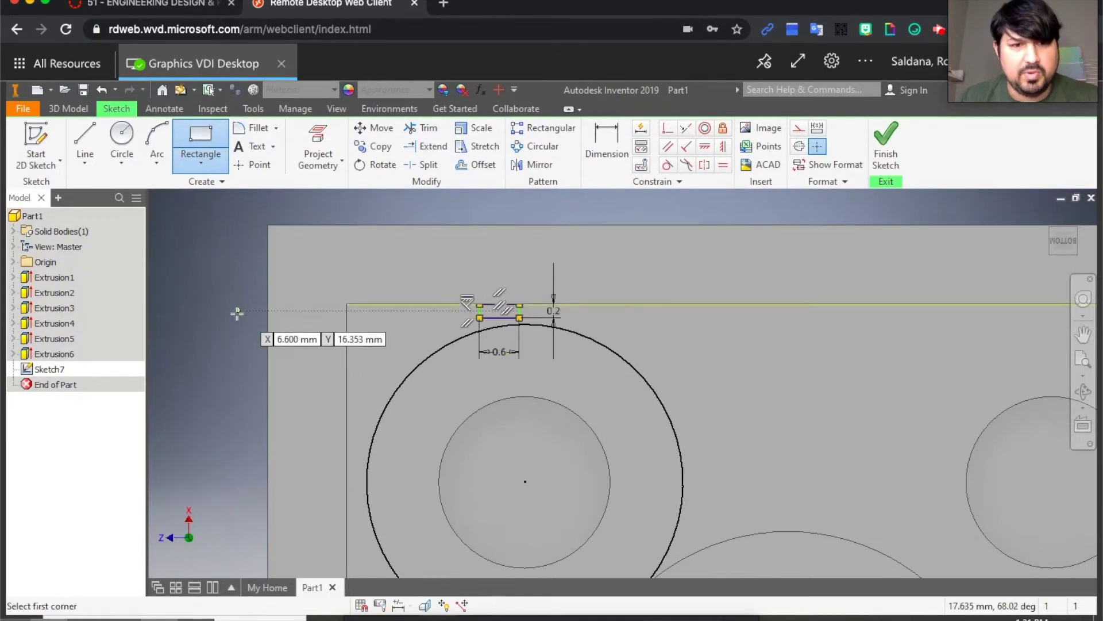
{"action": "key", "text": "Escape"}
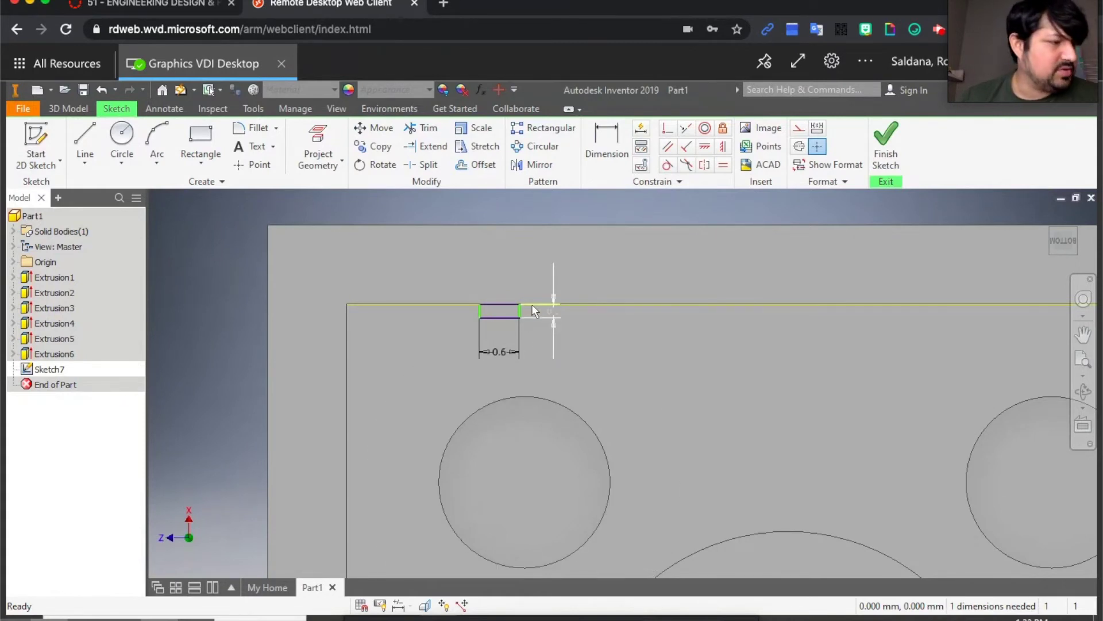
Step: Dimension the small rectangle's left side 3.6 mm from the brick's outer left edge
{"action": "mouse_move", "coordinate": [531, 305]}
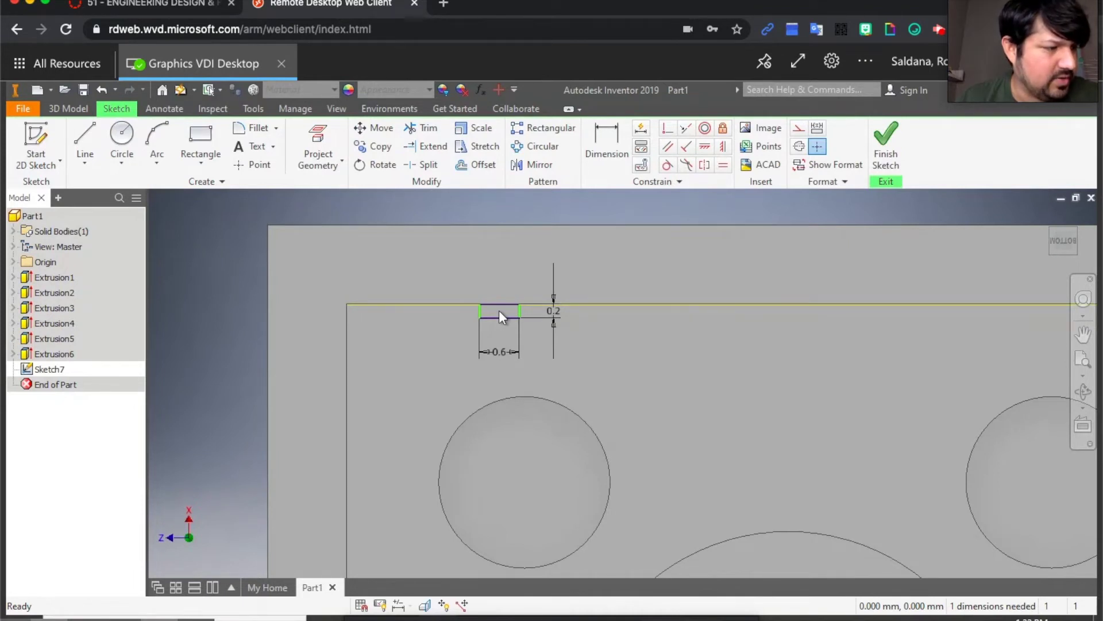
{"action": "left_click", "coordinate": [498, 354]}
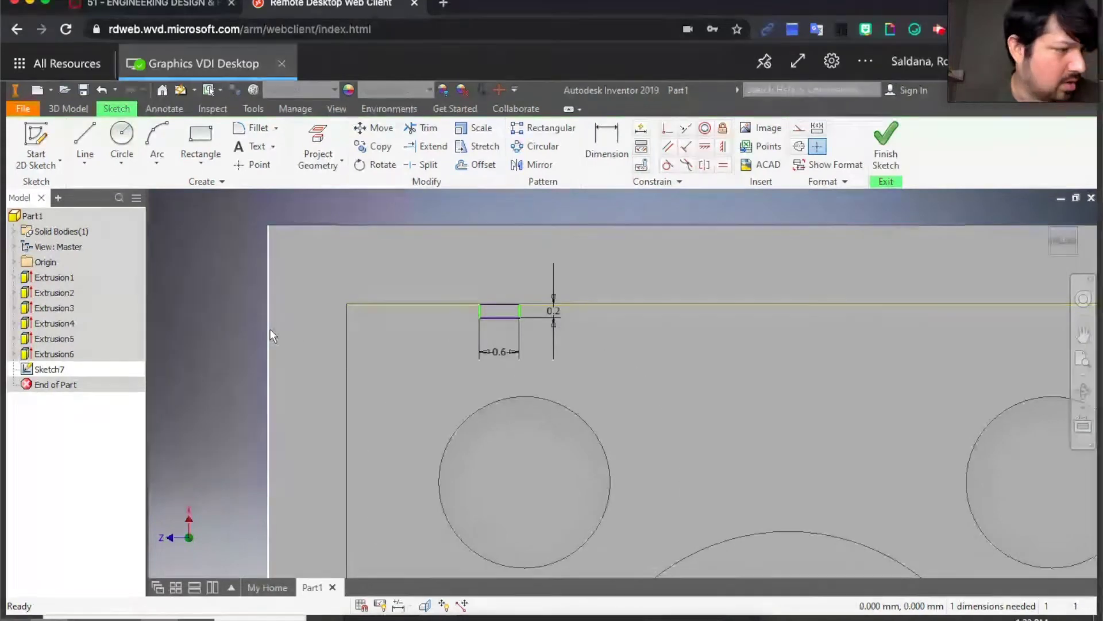
{"action": "left_click", "coordinate": [604, 148]}
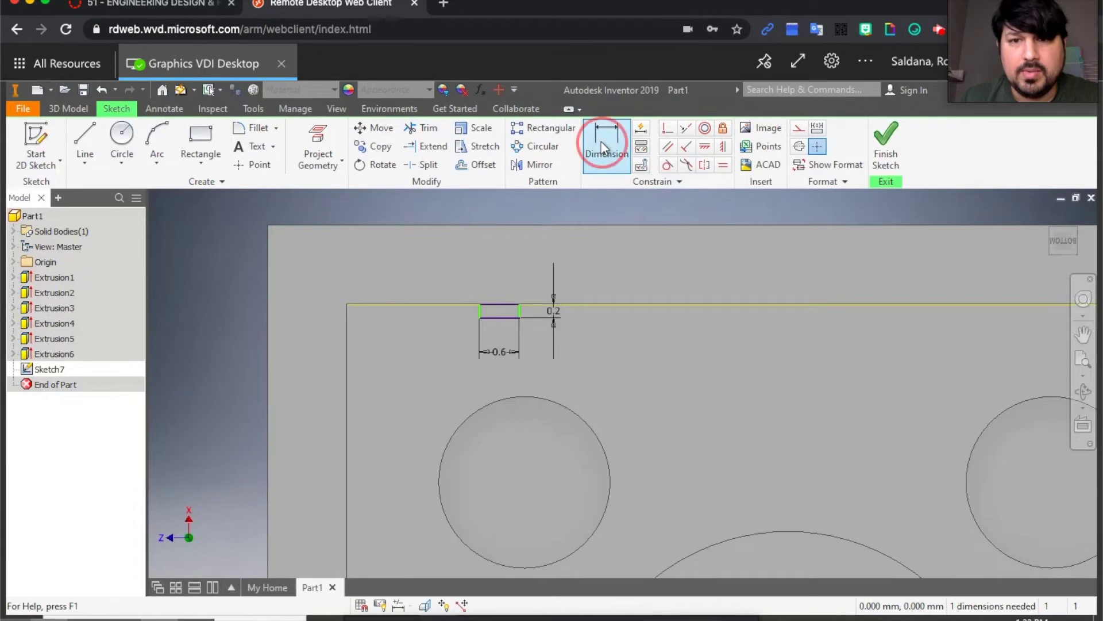
{"action": "left_click", "coordinate": [479, 313]}
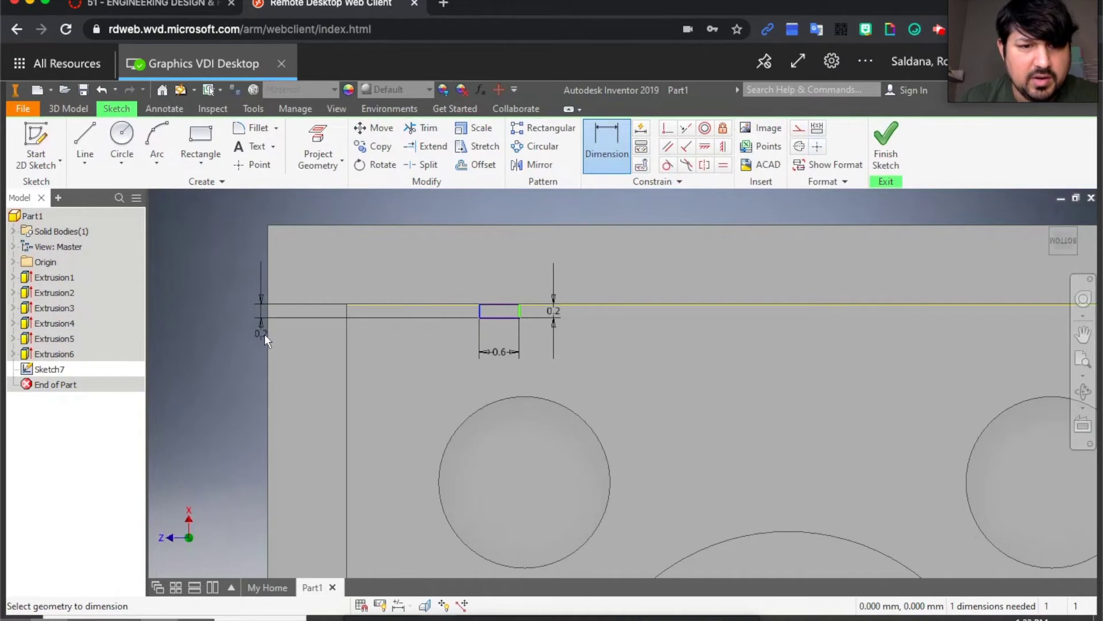
{"action": "left_click", "coordinate": [267, 337]}
{"action": "left_click", "coordinate": [315, 206]}
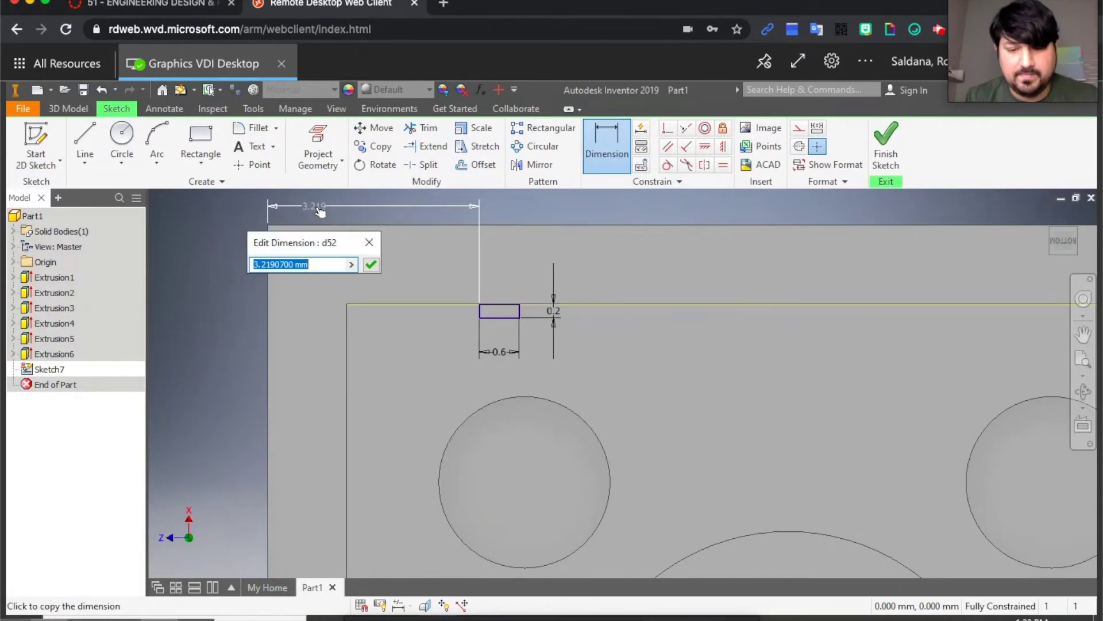
{"action": "type", "text": "3.6"}
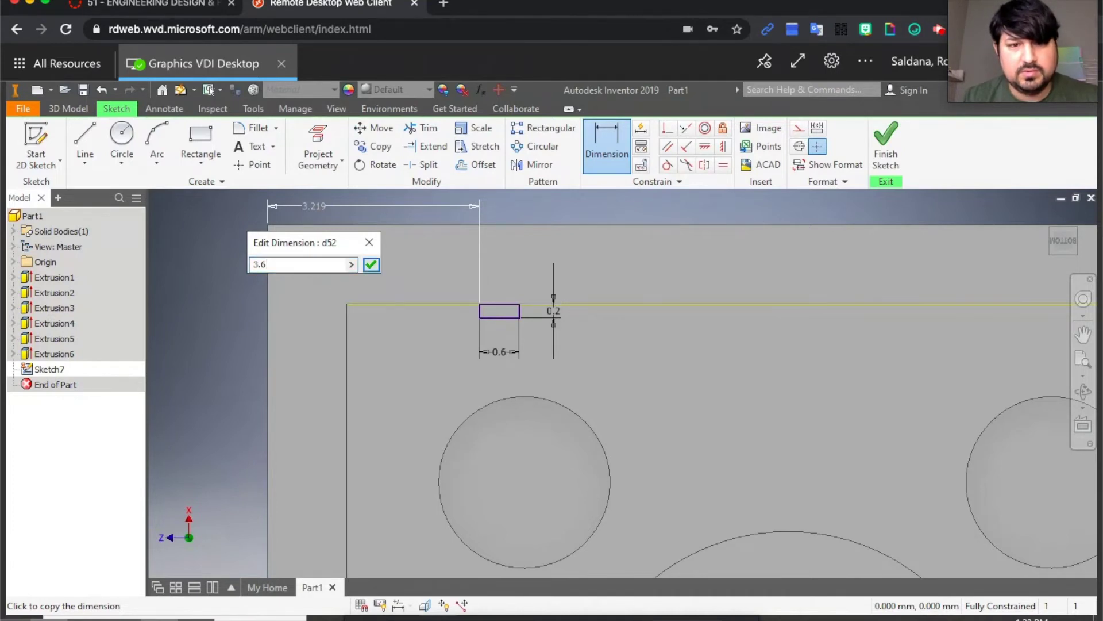
{"action": "key", "text": "Return"}
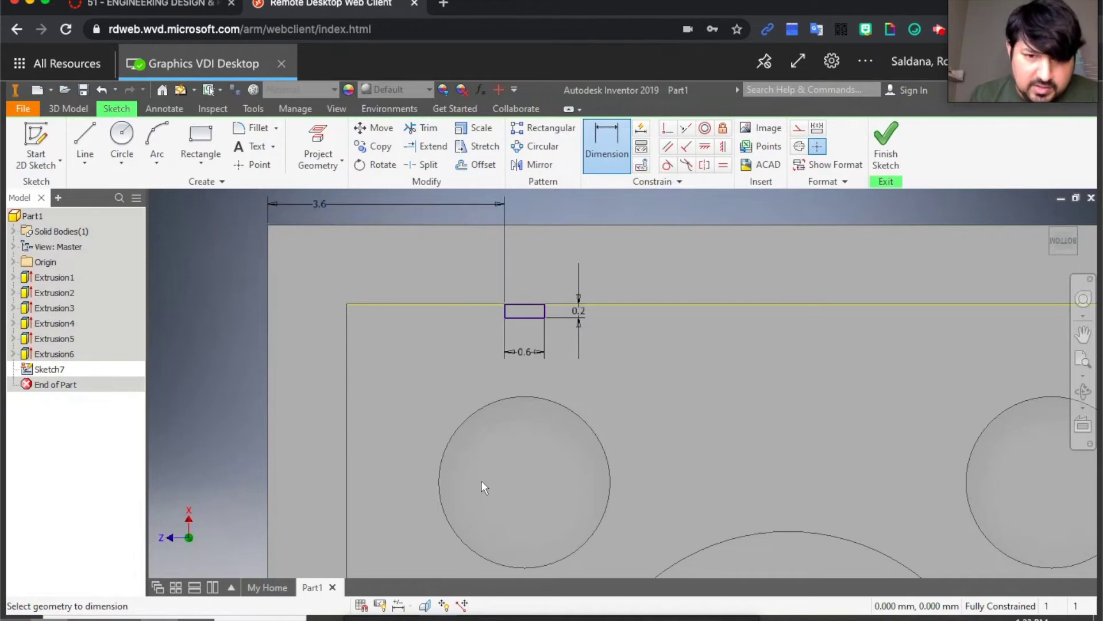
{"action": "left_click", "coordinate": [84, 140]}
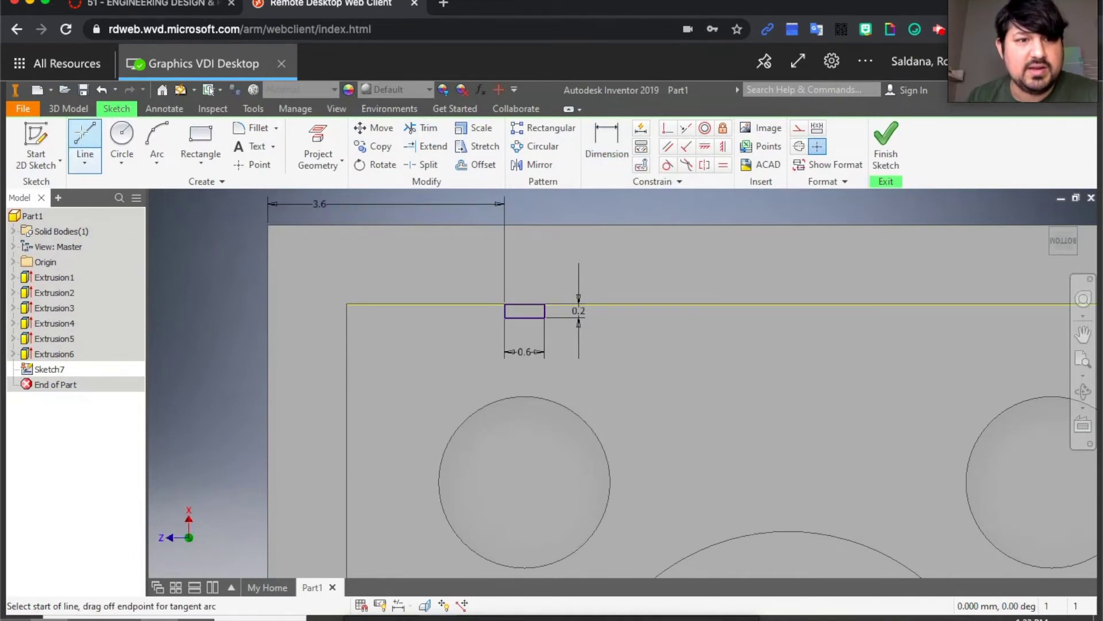
{"action": "left_click", "coordinate": [524, 482]}
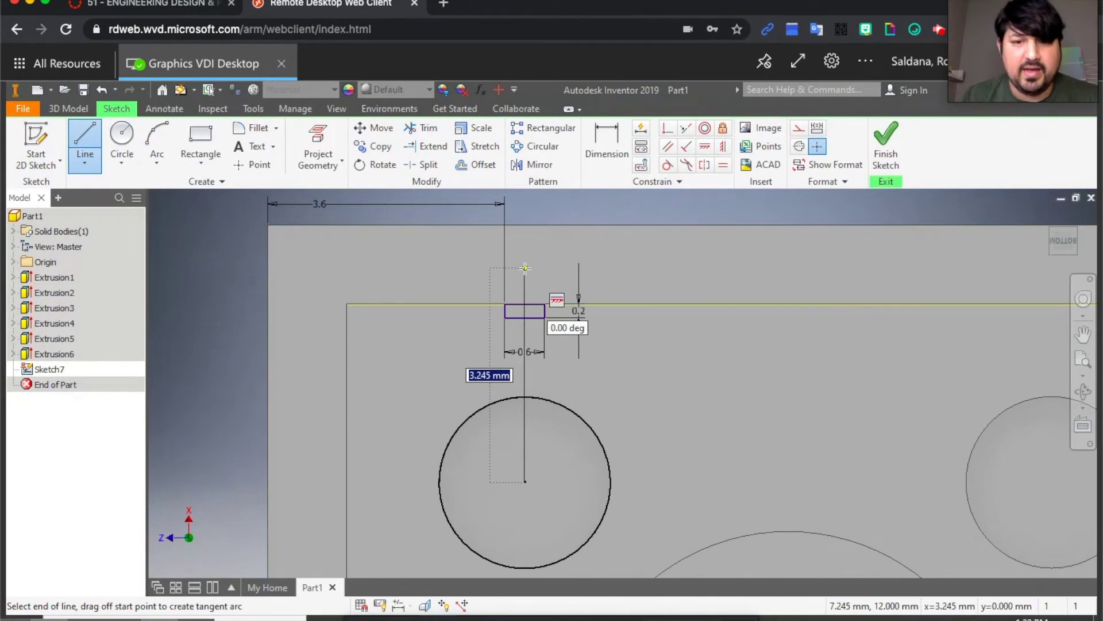
{"action": "key", "text": "Escape"}
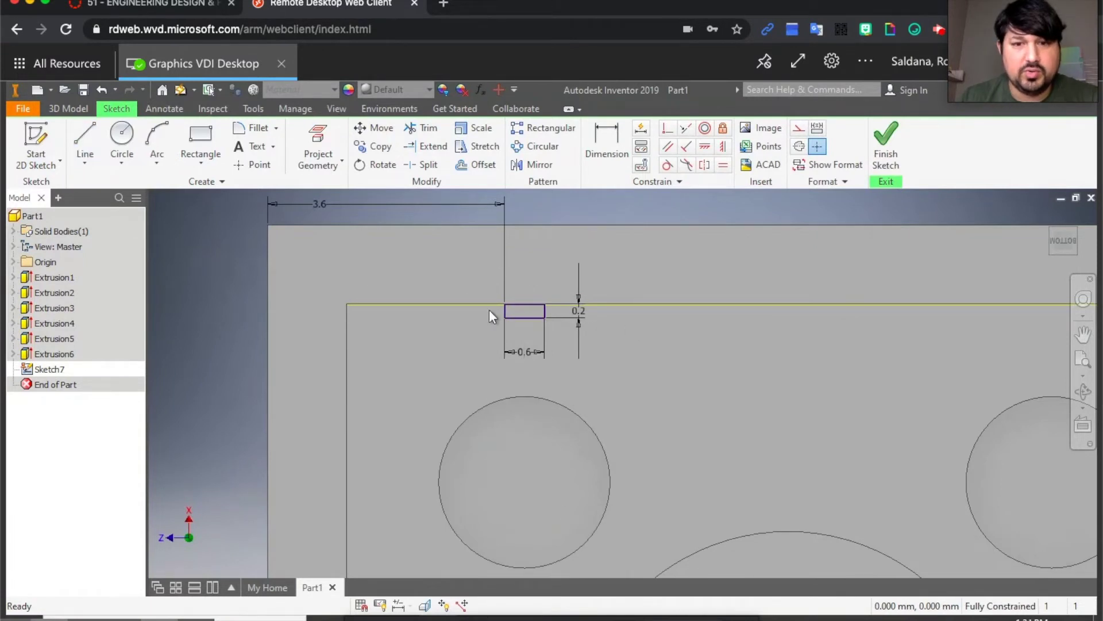
Step: Pattern the 0.6 × 0.2 mm rectangle rightward along the cavity's upper long wall with 4 instances spaced 8 mm apart
{"action": "scroll", "coordinate": [641, 297], "scroll_direction": "down", "scroll_amount": 2}
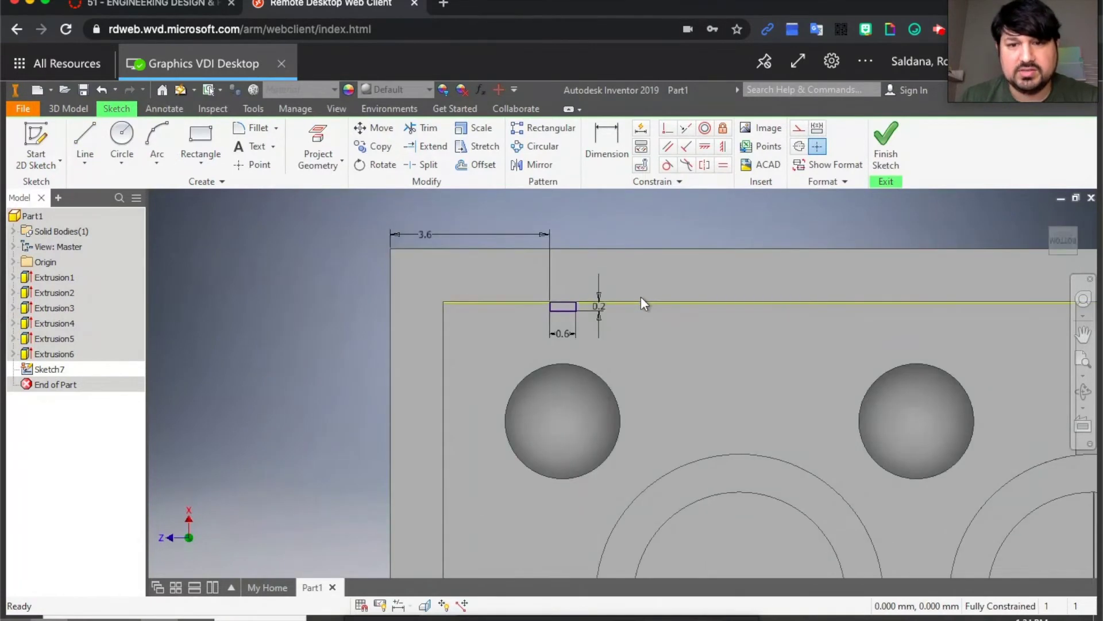
{"action": "scroll", "coordinate": [642, 303], "scroll_direction": "down", "scroll_amount": 2}
{"action": "middle_click_drag", "start_coordinate": [779, 223], "coordinate": [615, 232]}
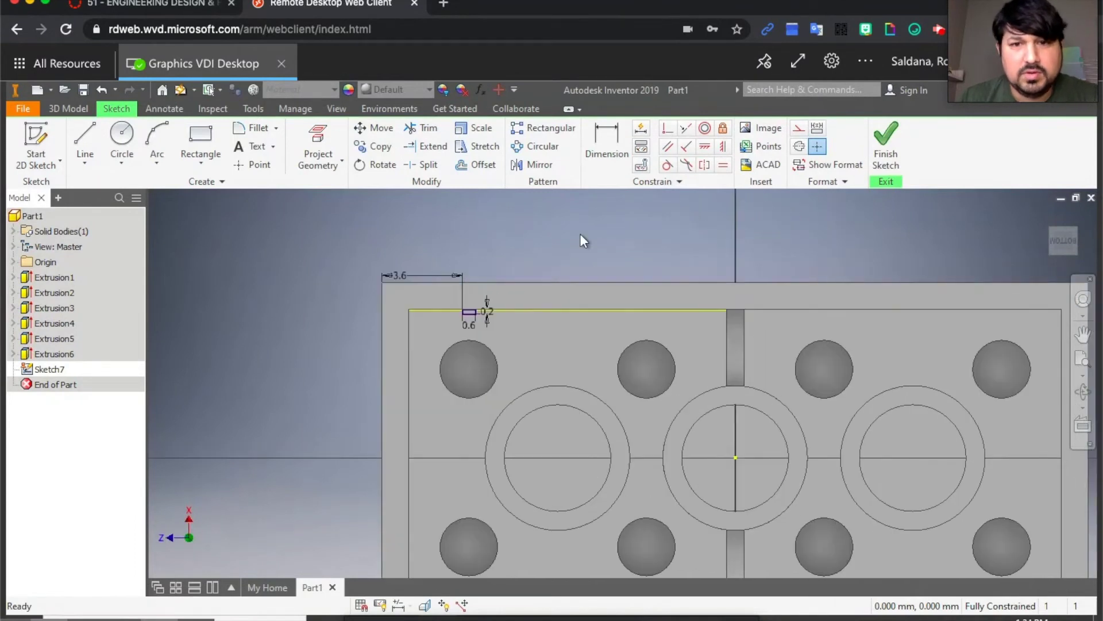
{"action": "left_click", "coordinate": [543, 128]}
{"action": "scroll", "coordinate": [468, 315], "scroll_direction": "up", "scroll_amount": 5}
{"action": "left_click_drag", "start_coordinate": [434, 284], "coordinate": [417, 277]}
{"action": "left_click", "coordinate": [138, 311]}
{"action": "left_click", "coordinate": [459, 284]}
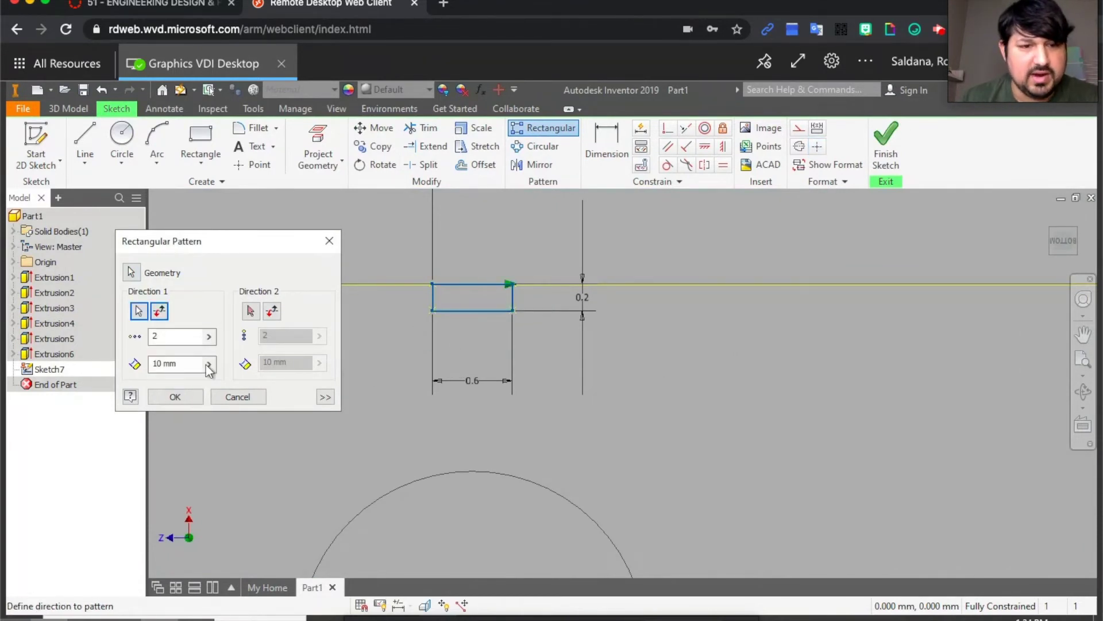
{"action": "double_click", "coordinate": [156, 335]}
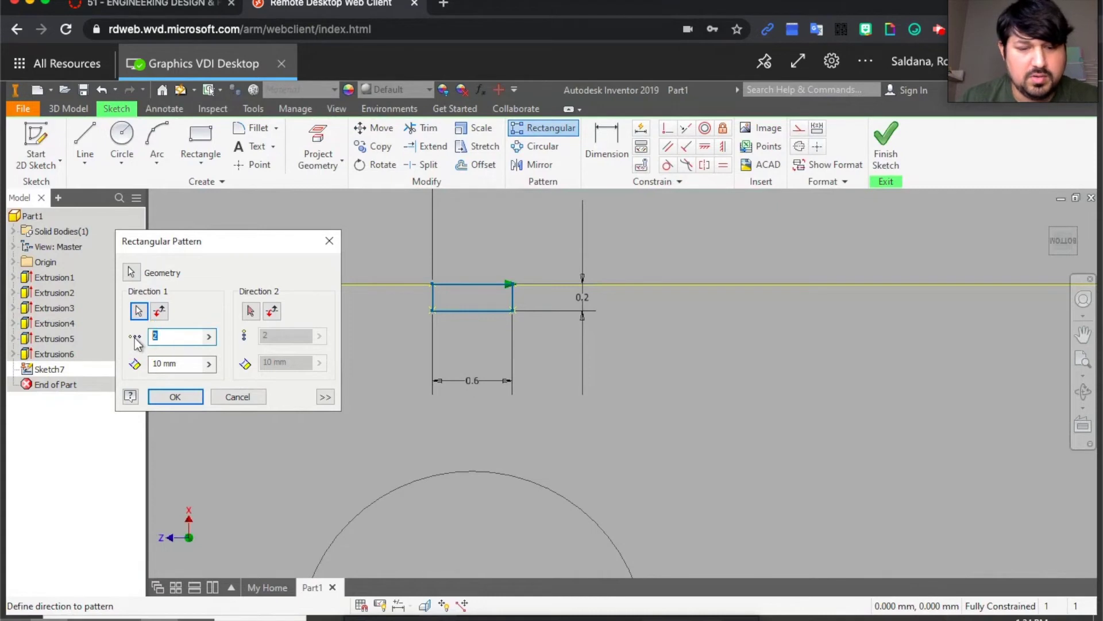
{"action": "type", "text": "4"}
{"action": "double_click", "coordinate": [166, 363]}
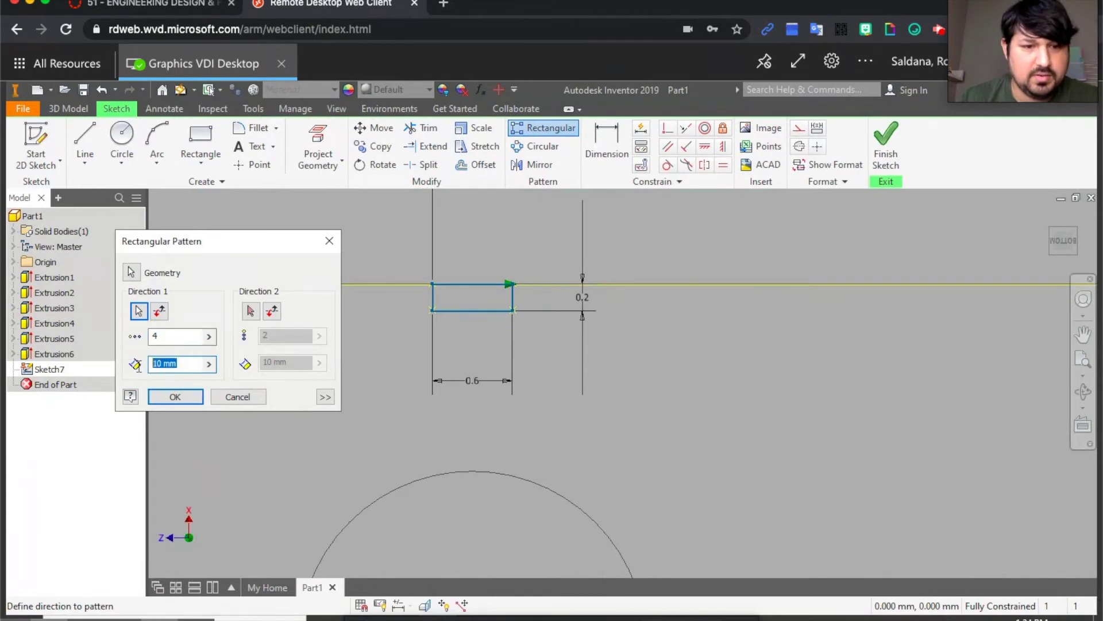
{"action": "type", "text": "8"}
{"action": "key", "text": "Return"}
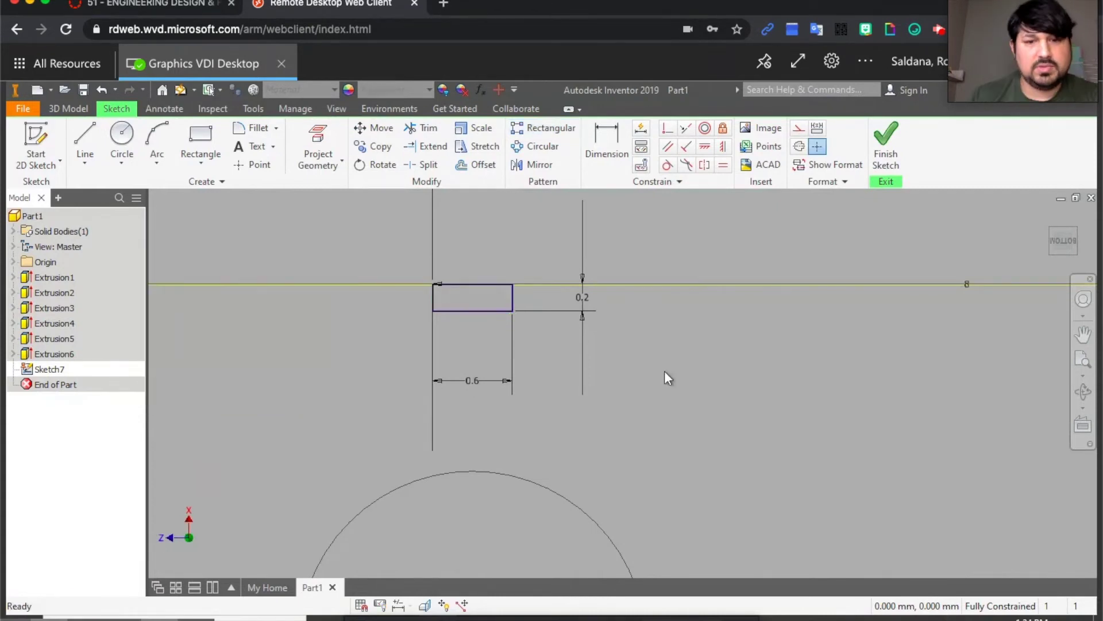
Step: Check the alignment of the patterned rectangles with the upper row of stud recesses along the whole wall
{"action": "scroll", "coordinate": [671, 363], "scroll_direction": "down", "scroll_amount": 1}
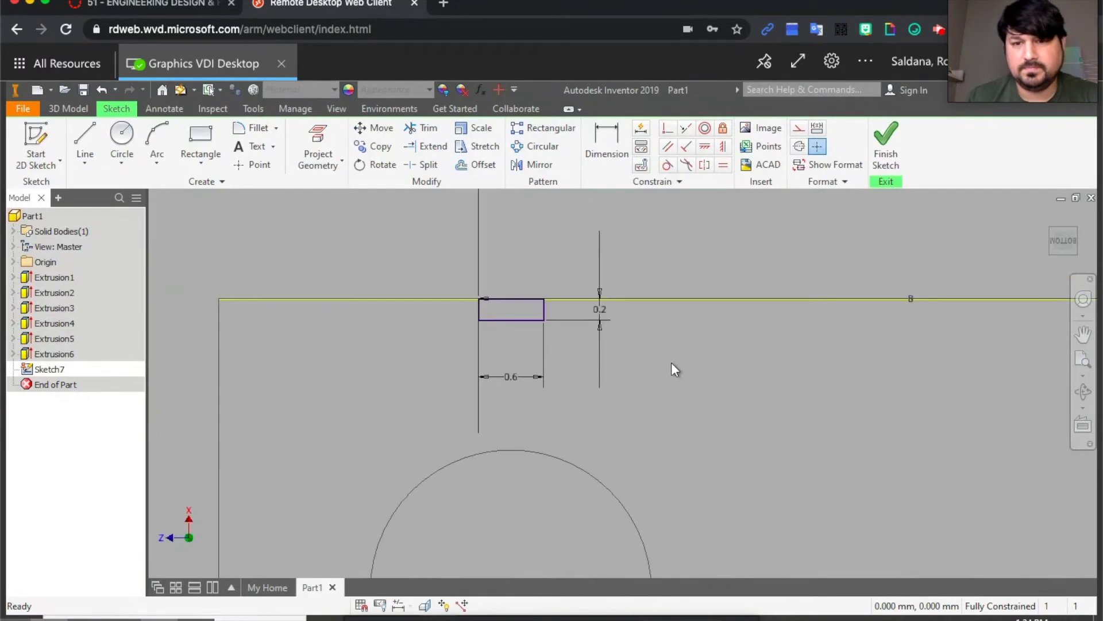
{"action": "scroll", "coordinate": [671, 362], "scroll_direction": "down", "scroll_amount": 3}
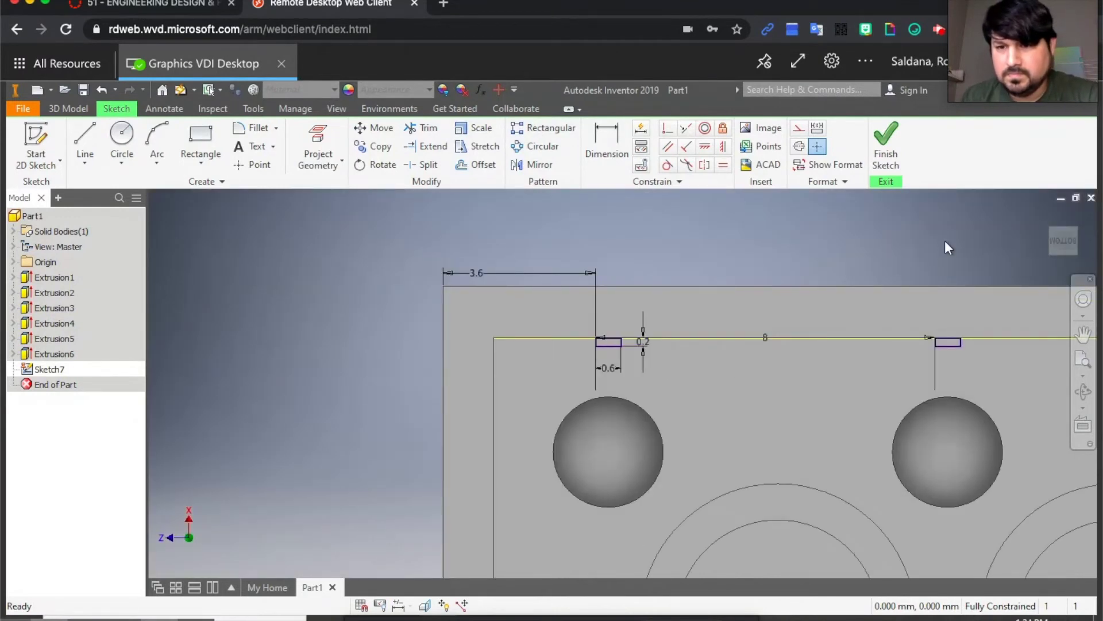
{"action": "left_click", "coordinate": [880, 247]}
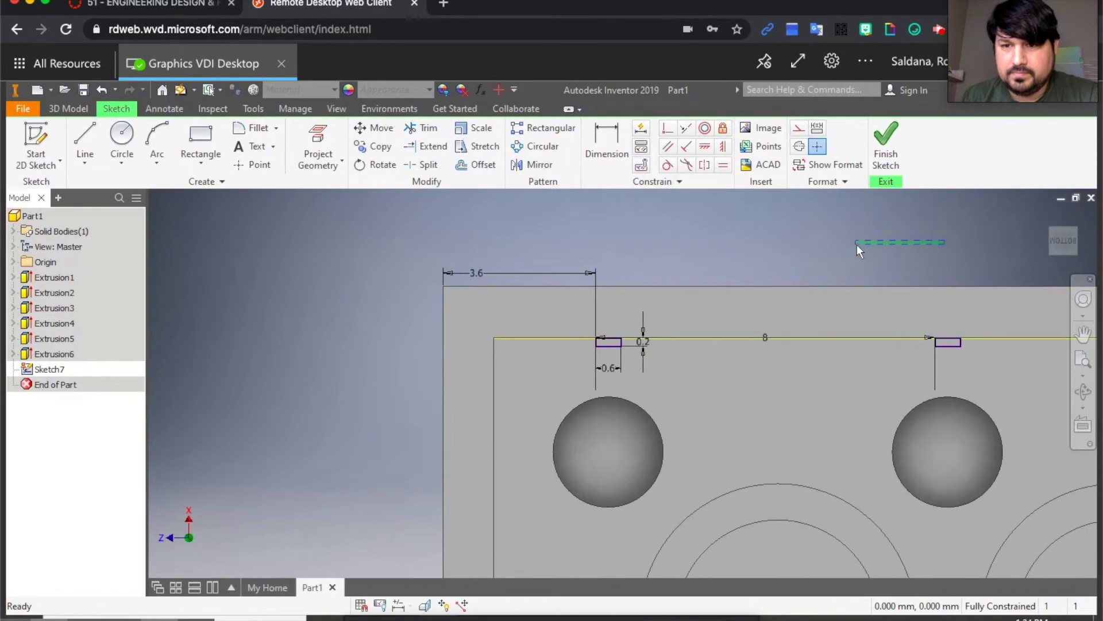
{"action": "middle_click_drag", "start_coordinate": [805, 241], "coordinate": [492, 222]}
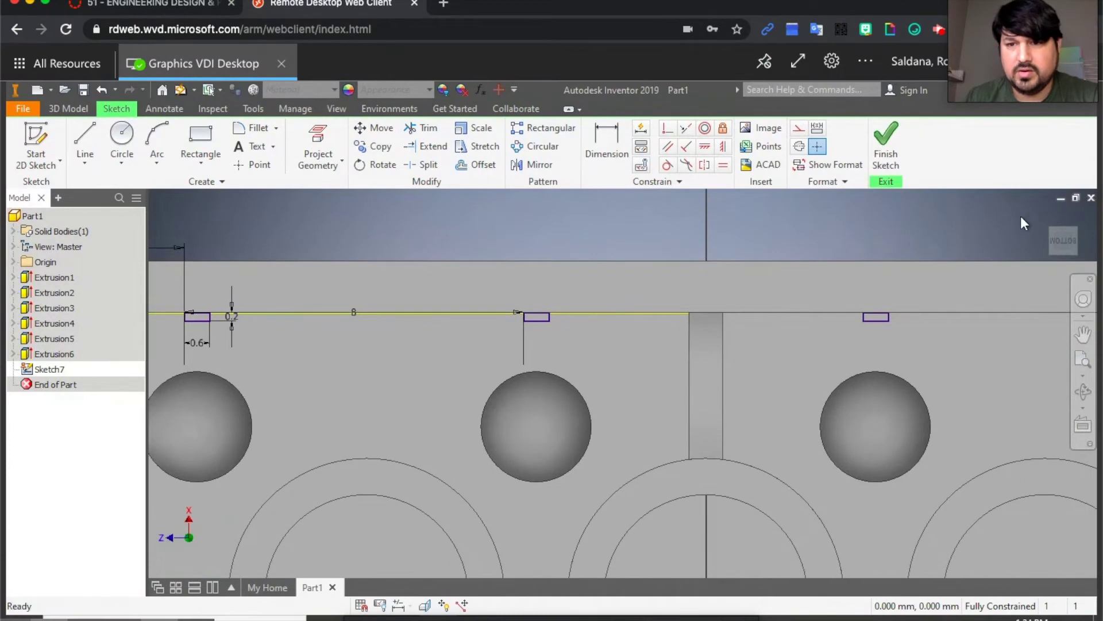
{"action": "middle_click_drag", "start_coordinate": [986, 222], "coordinate": [817, 222]}
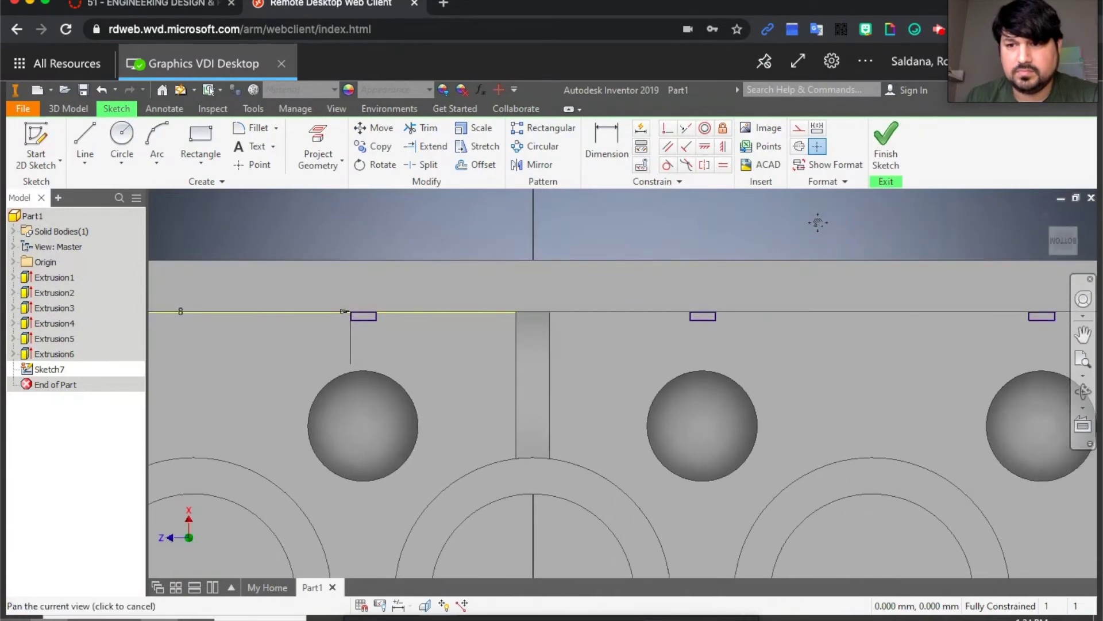
{"action": "scroll", "coordinate": [819, 222], "scroll_direction": "up", "scroll_amount": 1}
{"action": "scroll", "coordinate": [820, 228], "scroll_direction": "down", "scroll_amount": 2}
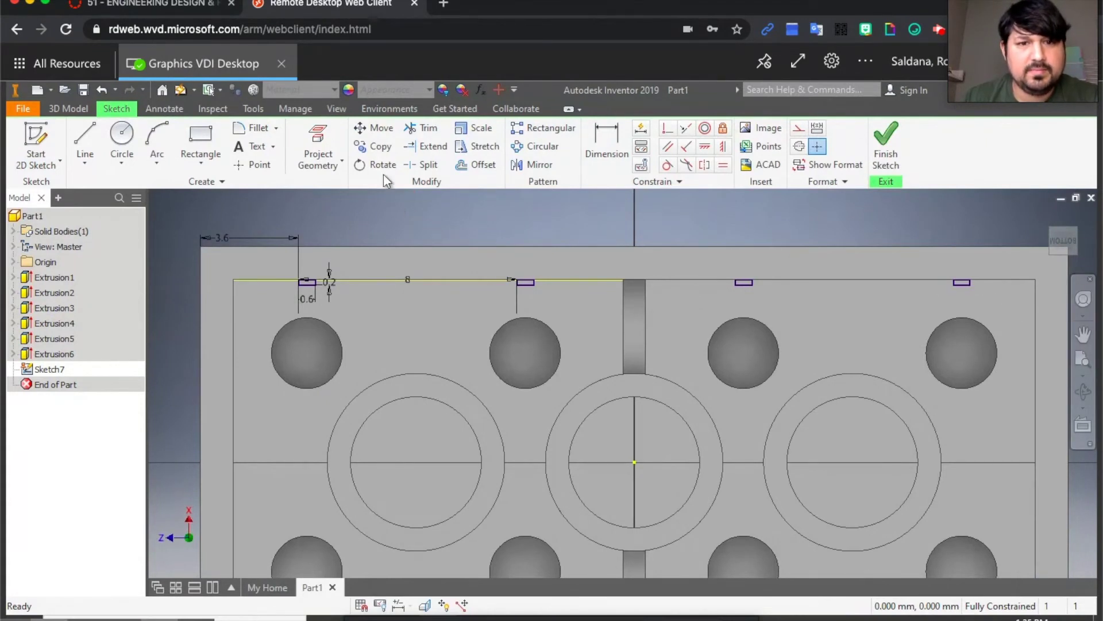
{"action": "left_click", "coordinate": [542, 146]}
{"action": "left_click_drag", "start_coordinate": [293, 200], "coordinate": [492, 188]}
{"action": "left_click_drag", "start_coordinate": [481, 361], "coordinate": [486, 411]}
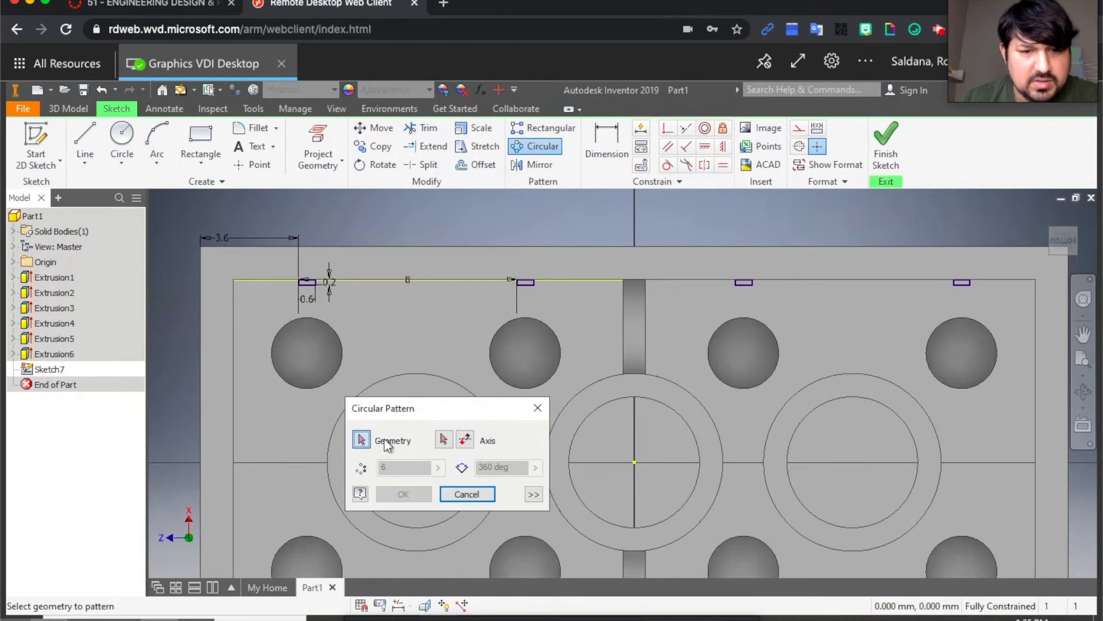
{"action": "left_click", "coordinate": [310, 299]}
{"action": "left_click_drag", "start_coordinate": [302, 289], "coordinate": [293, 270]}
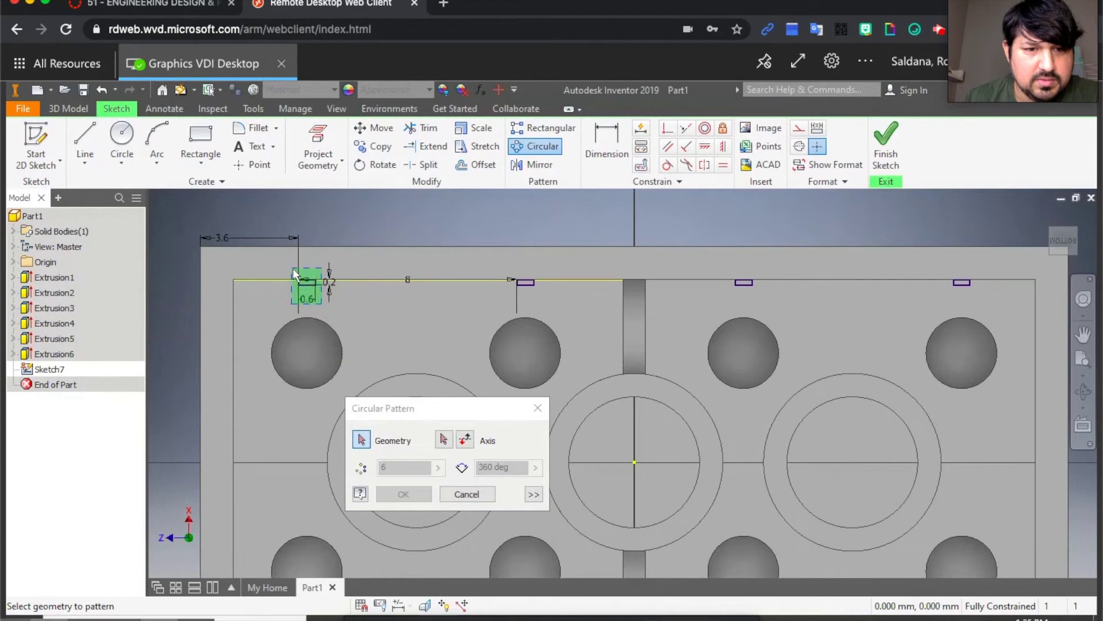
{"action": "left_click", "coordinate": [444, 440]}
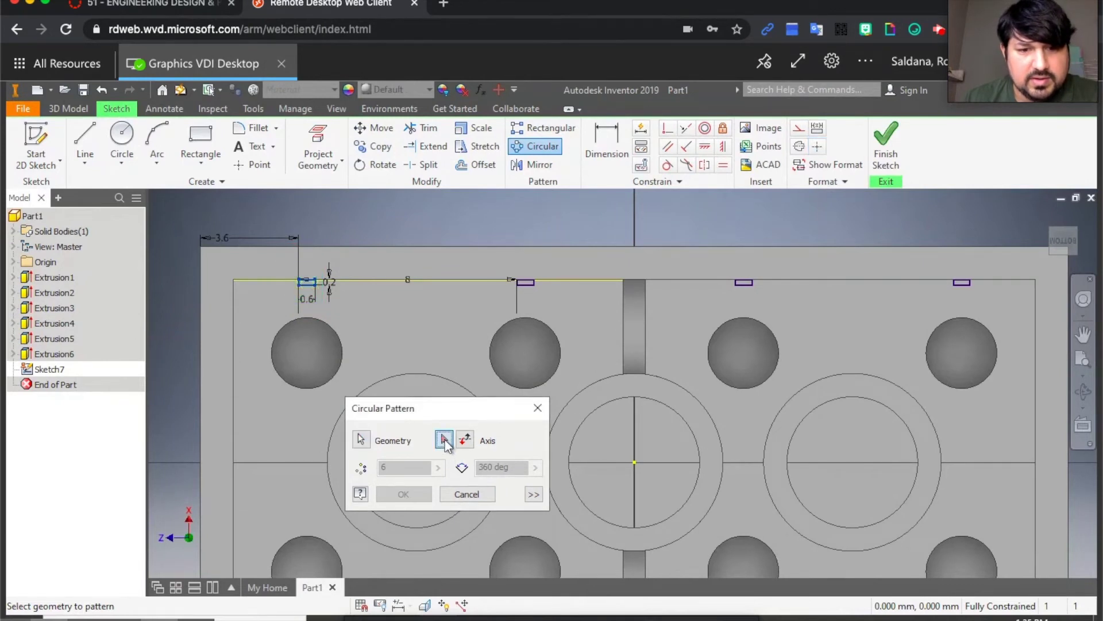
{"action": "key", "text": "Escape"}
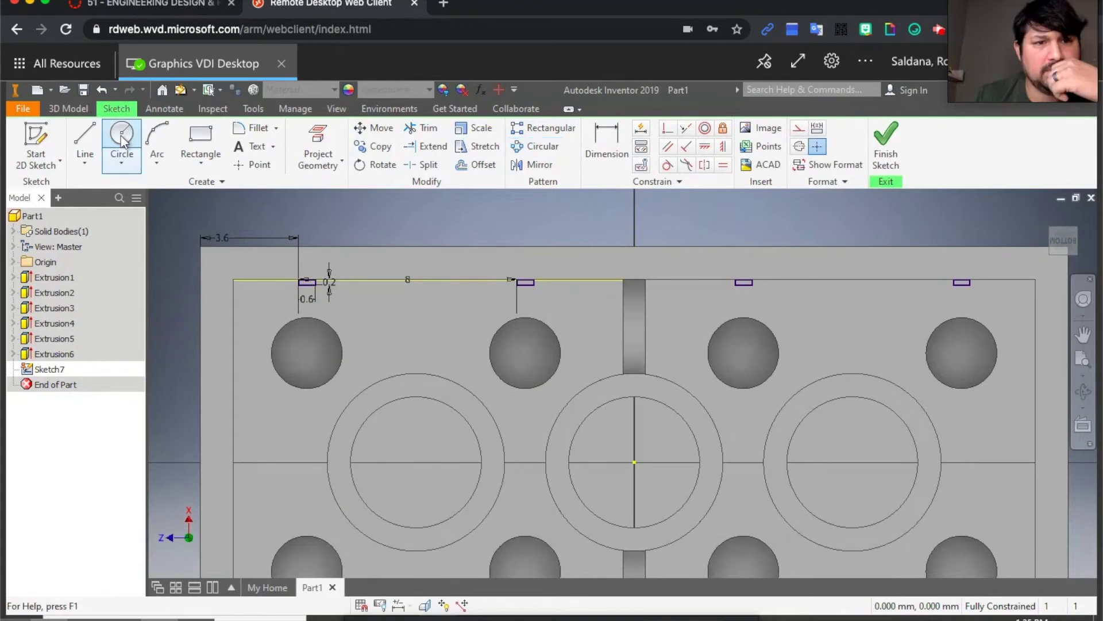
Step: Place sketch points at the centres of the upper-left and upper-right stud recesses
{"action": "left_click", "coordinate": [251, 165]}
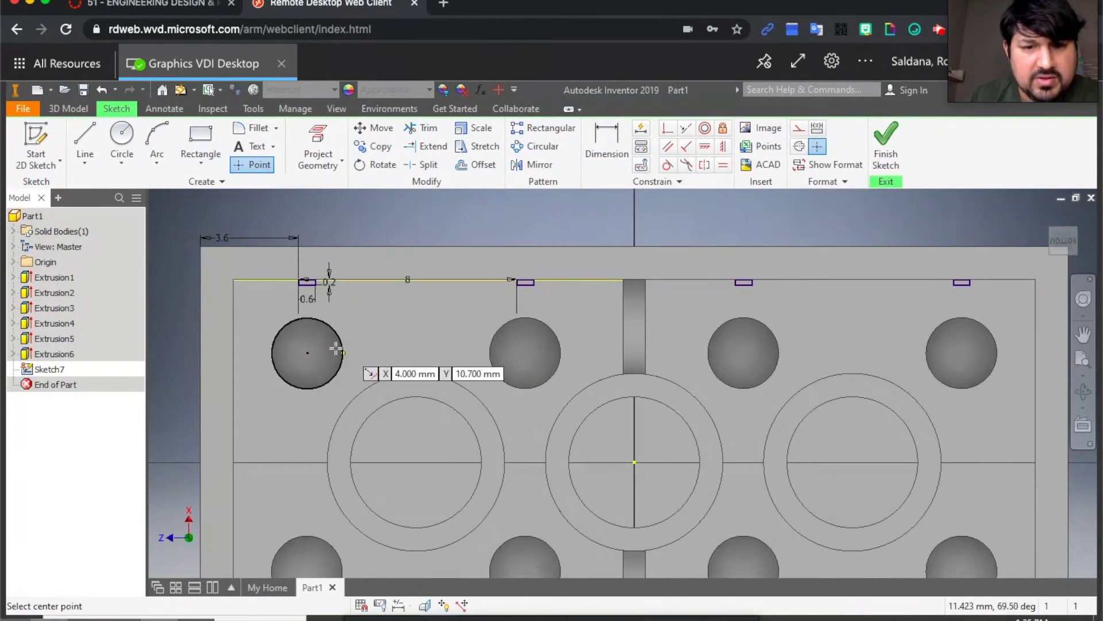
{"action": "left_click", "coordinate": [307, 352]}
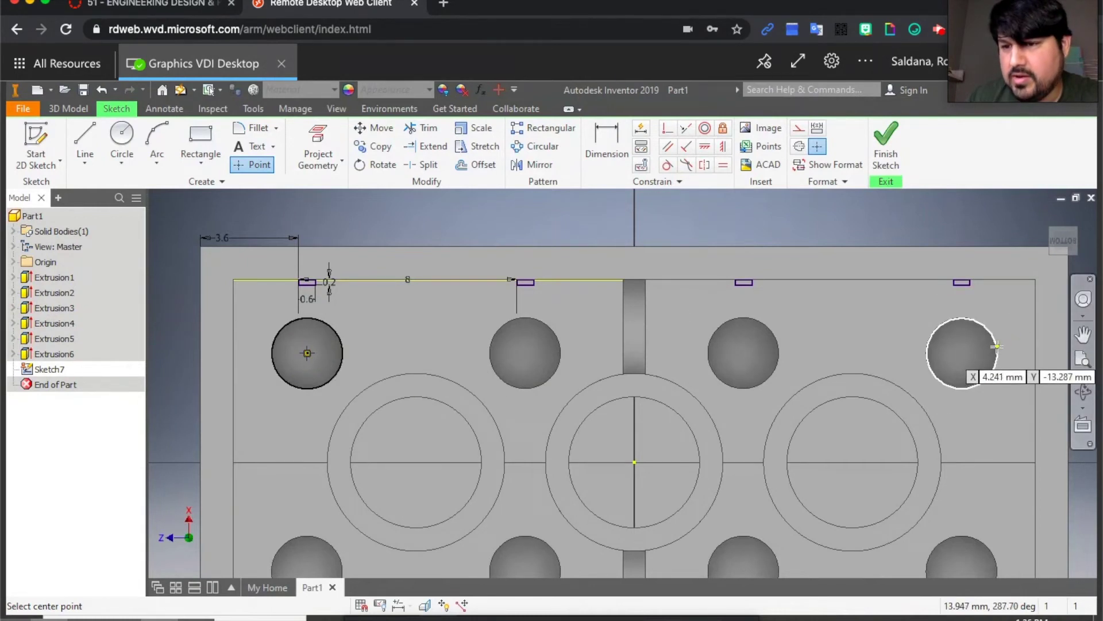
{"action": "left_click", "coordinate": [963, 354]}
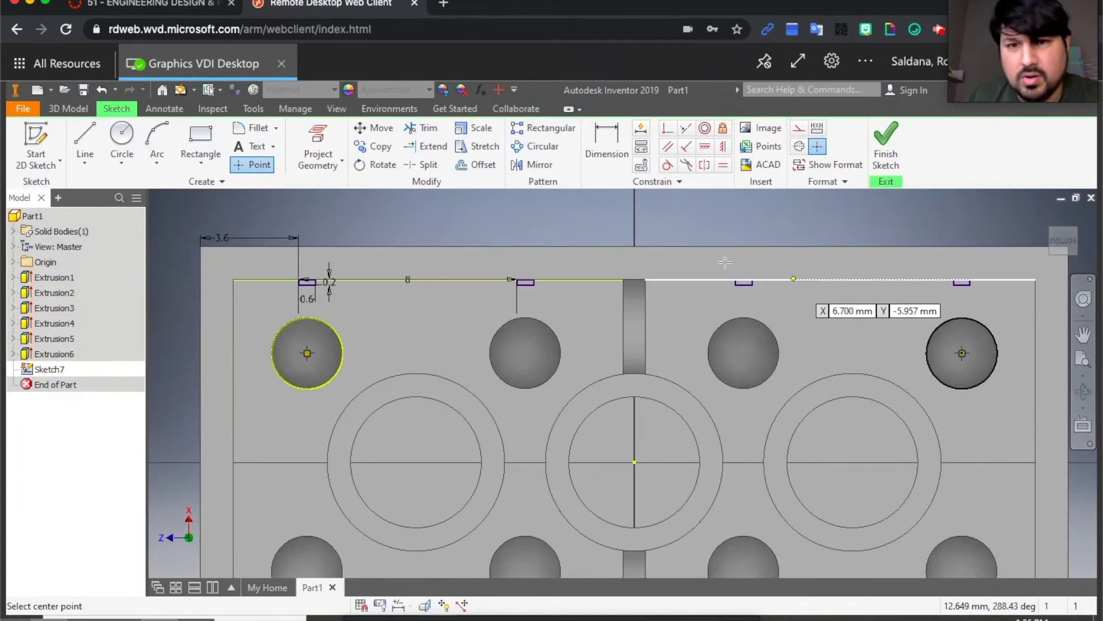
{"action": "left_click", "coordinate": [542, 147]}
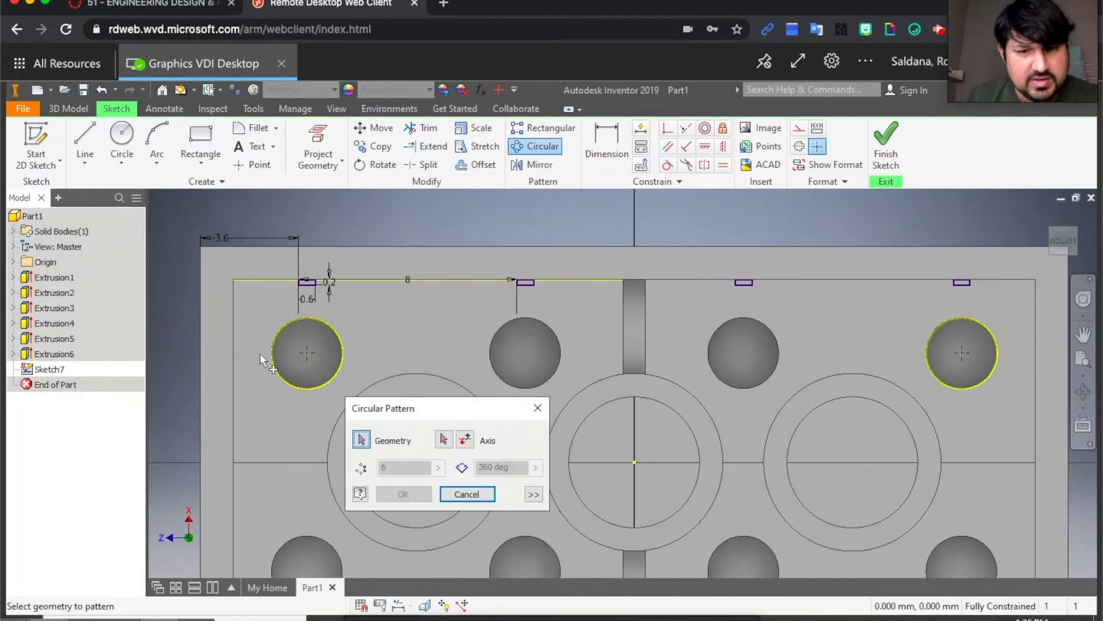
{"action": "left_click", "coordinate": [362, 313]}
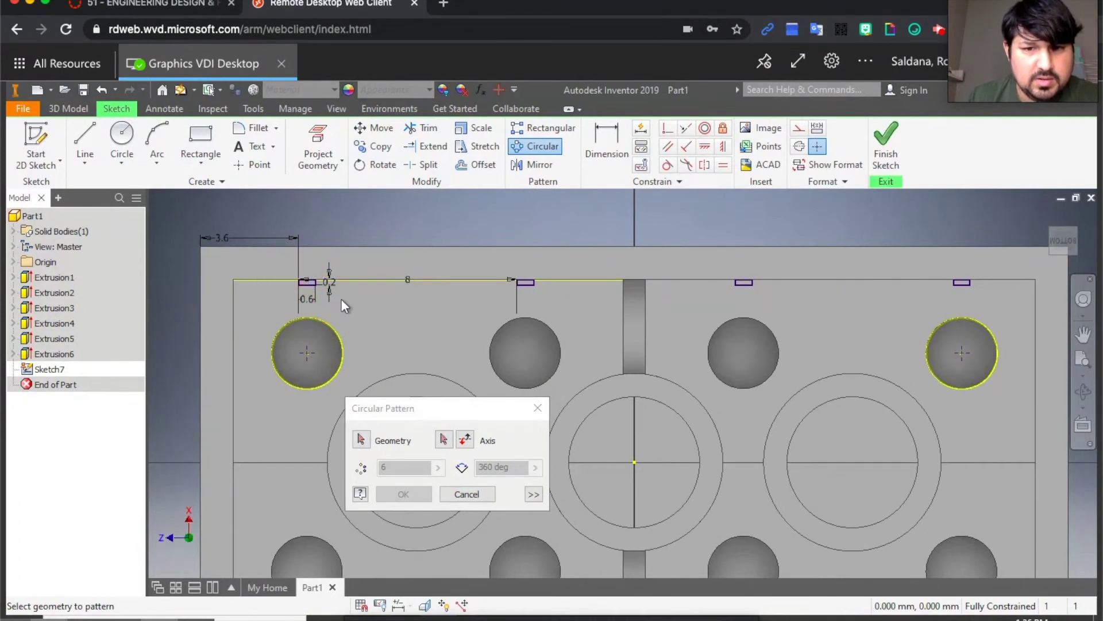
{"action": "left_click", "coordinate": [459, 495]}
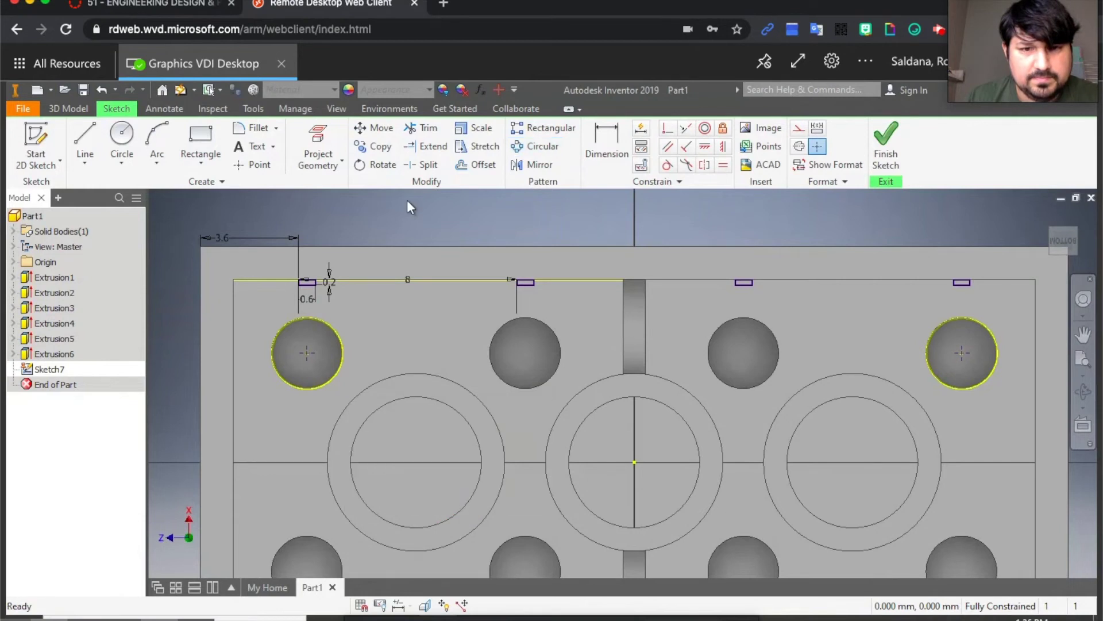
Step: Circular-pattern the upper-left wall rectangle about the upper-left stud recess's centre point with 2 instances over 90 degrees, onto the left wall
{"action": "left_click", "coordinate": [537, 146]}
{"action": "left_click_drag", "start_coordinate": [286, 267], "coordinate": [330, 296]}
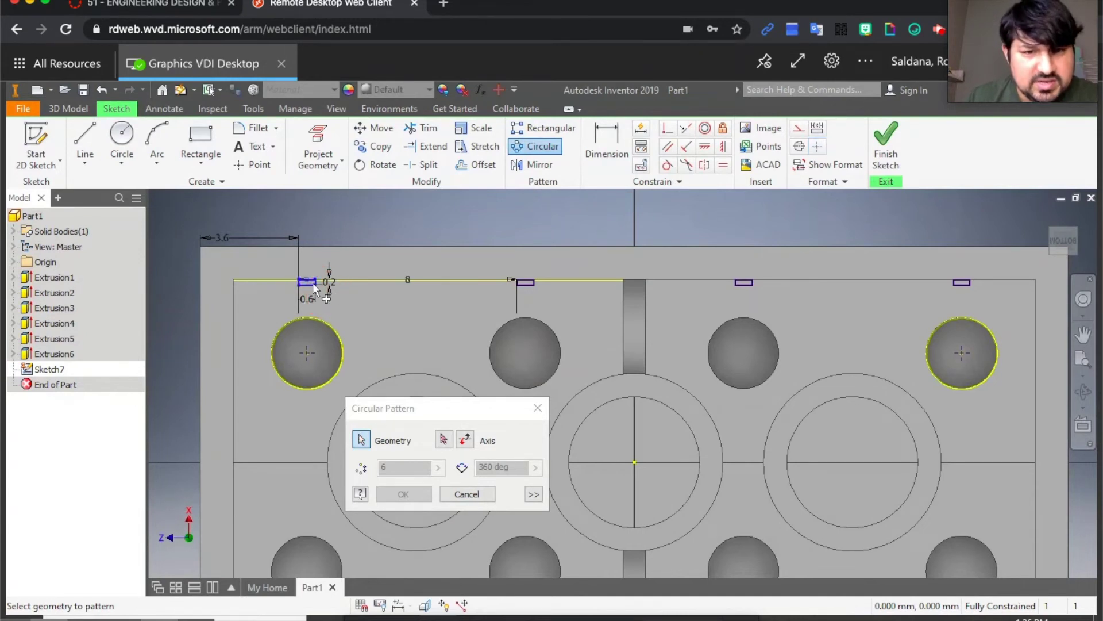
{"action": "left_click", "coordinate": [443, 440]}
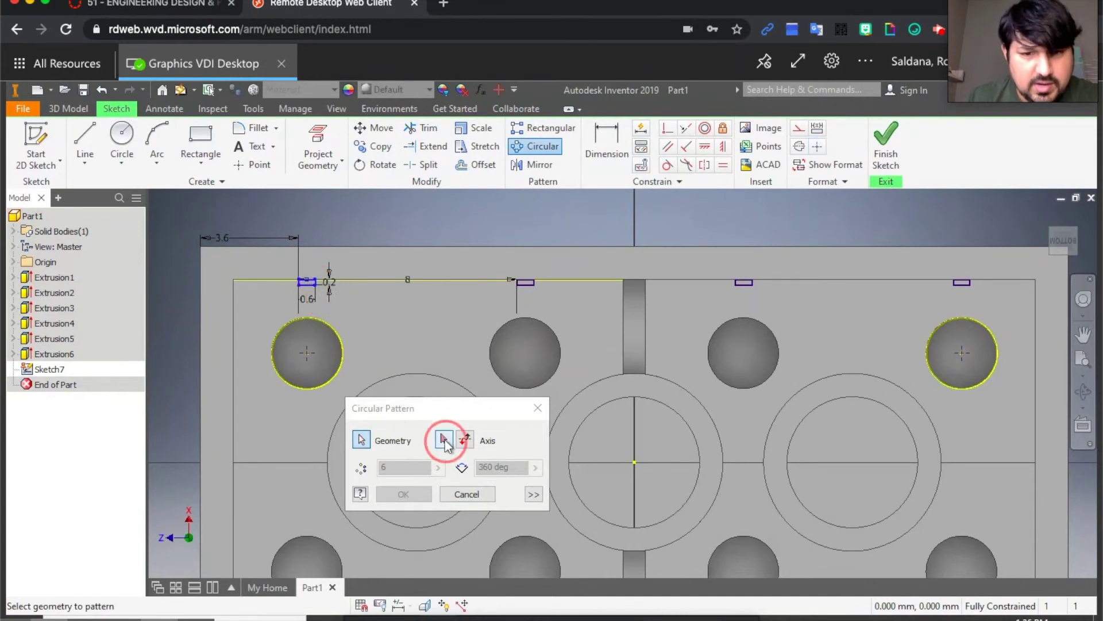
{"action": "left_click", "coordinate": [308, 351]}
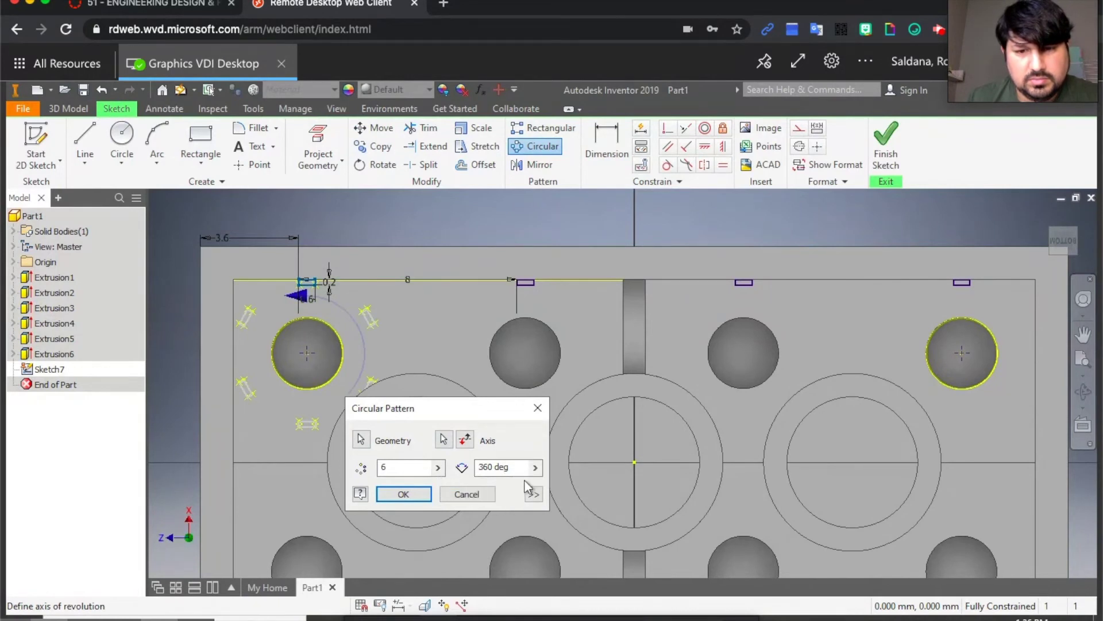
{"action": "left_click", "coordinate": [534, 468]}
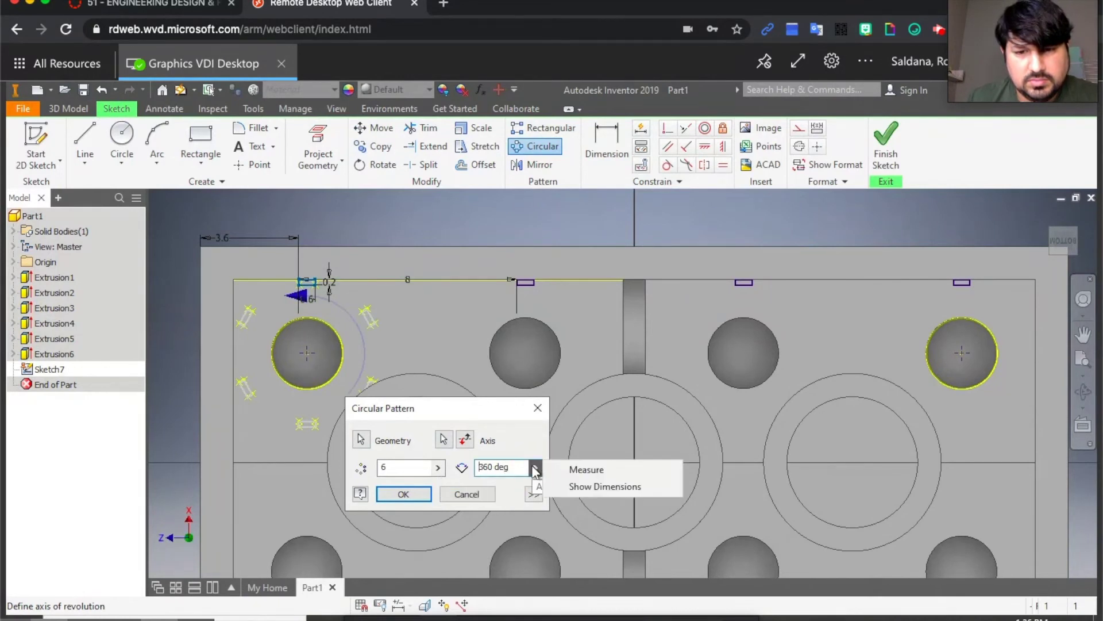
{"action": "left_click", "coordinate": [511, 467]}
{"action": "left_click_drag", "start_coordinate": [511, 467], "coordinate": [477, 468]}
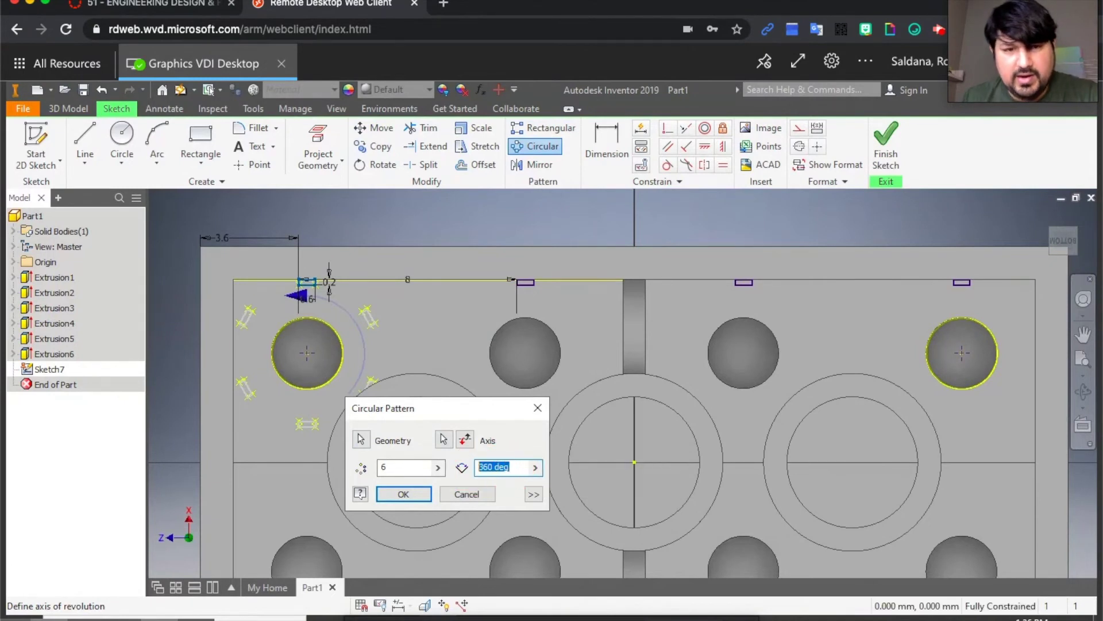
{"action": "type", "text": "90"}
{"action": "double_click", "coordinate": [383, 467]}
{"action": "type", "text": "1"}
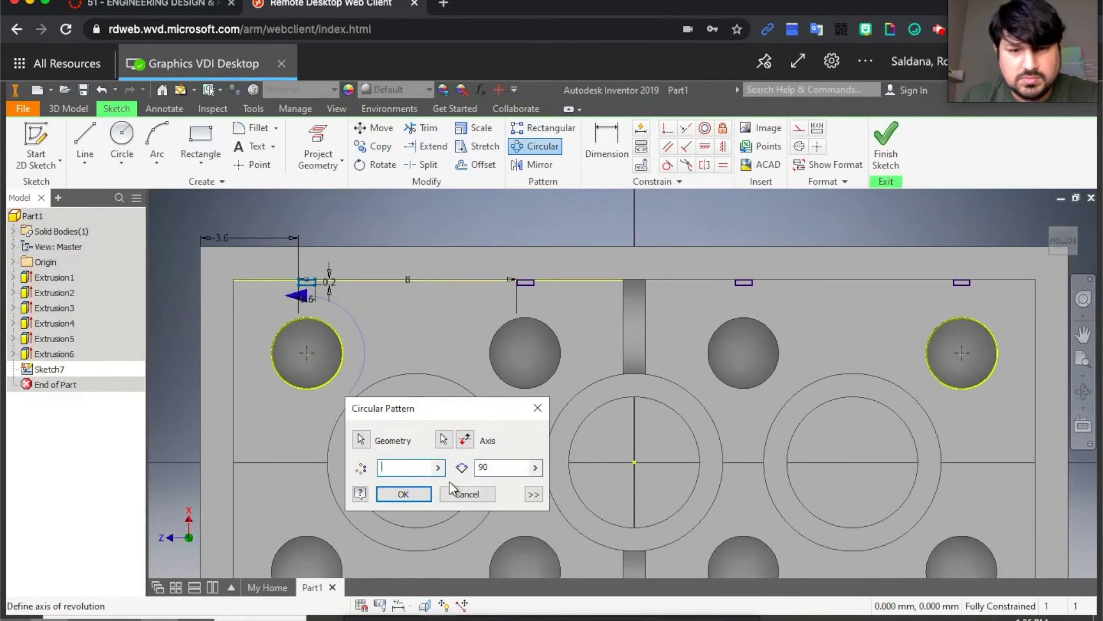
{"action": "type", "text": "2"}
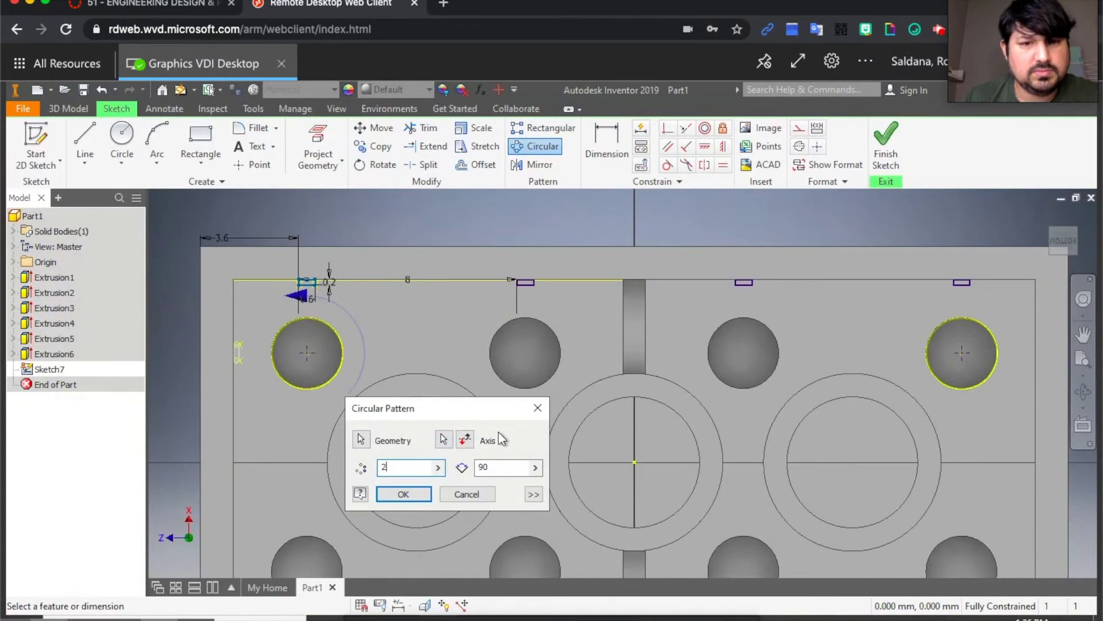
{"action": "left_click", "coordinate": [465, 439]}
{"action": "left_click", "coordinate": [466, 441]}
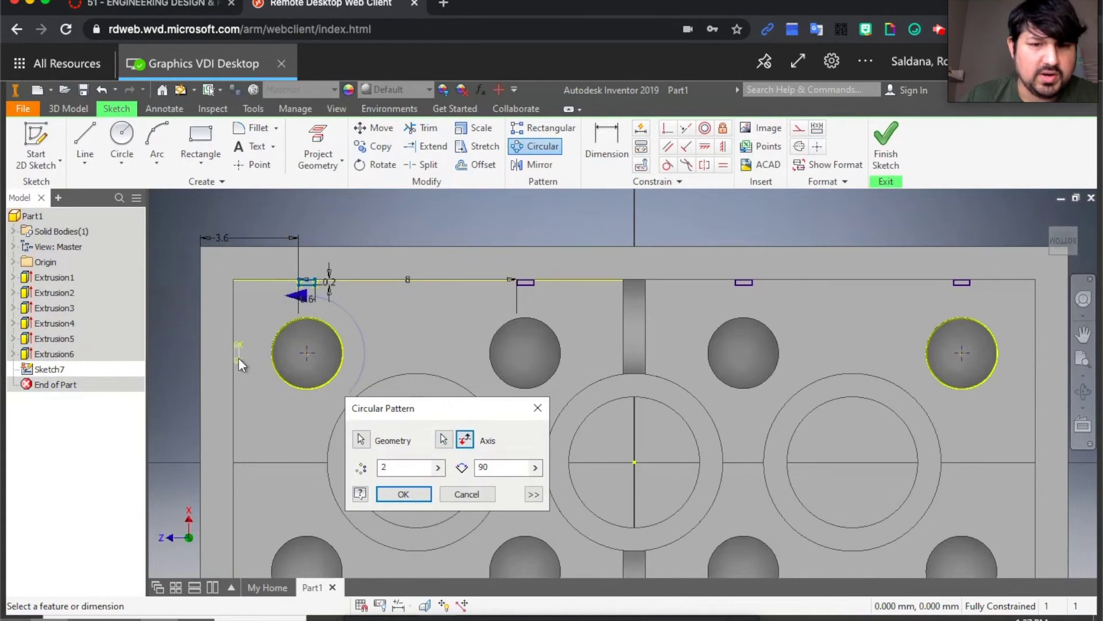
{"action": "left_click", "coordinate": [404, 493]}
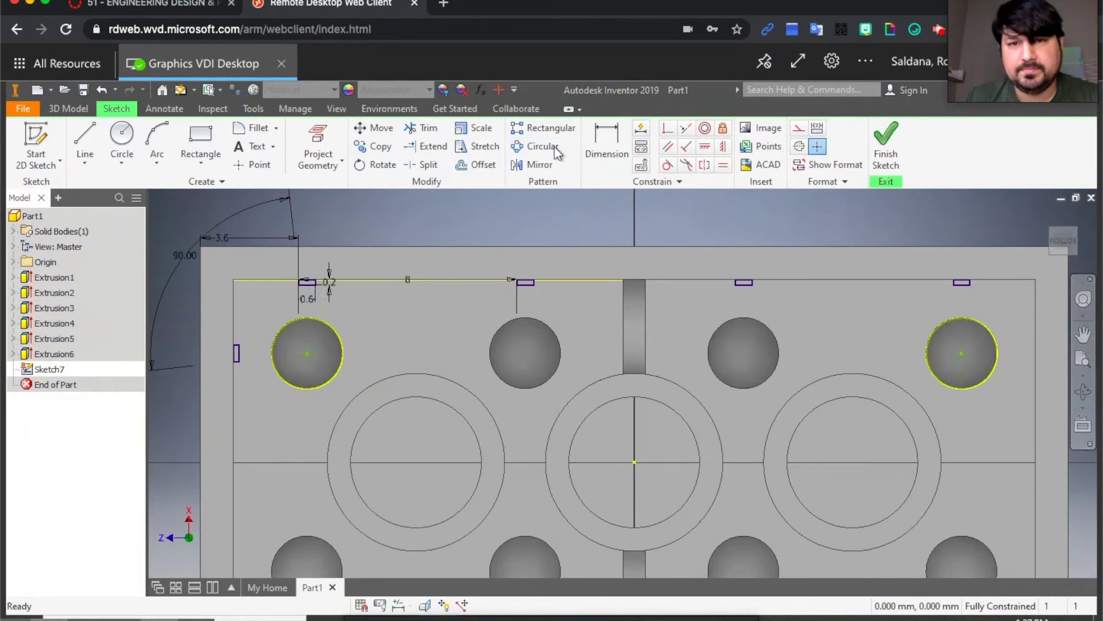
Step: Circular-pattern the upper-right wall rectangle about the upper-right recess's centre point with 2 instances over 90 degrees, reversed onto the right wall
{"action": "left_click", "coordinate": [535, 146]}
{"action": "left_click", "coordinate": [981, 294]}
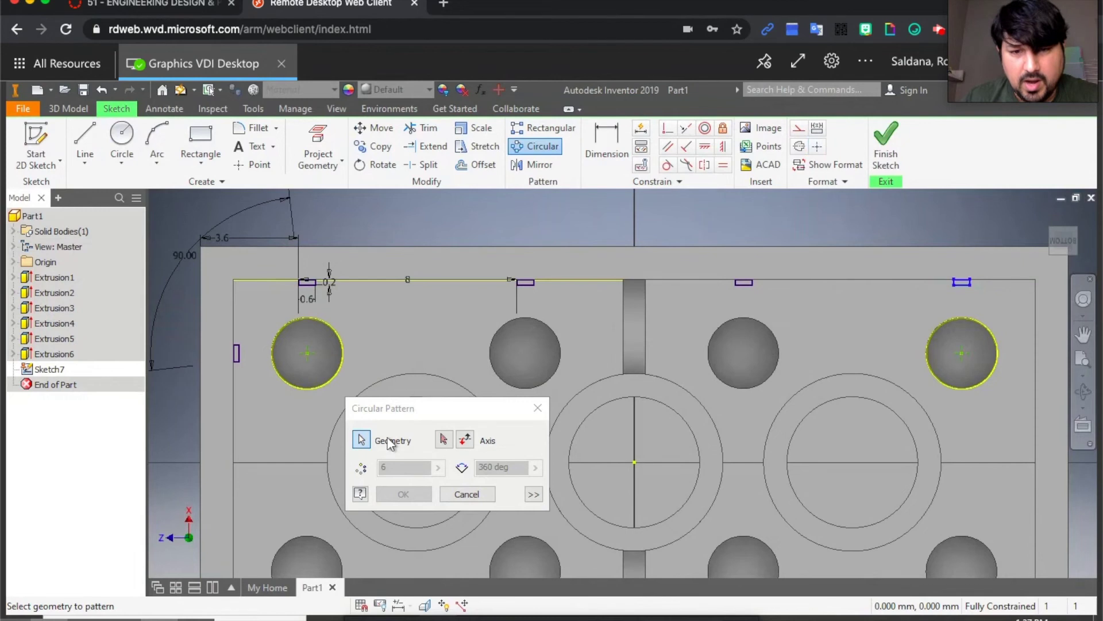
{"action": "left_click", "coordinate": [444, 440]}
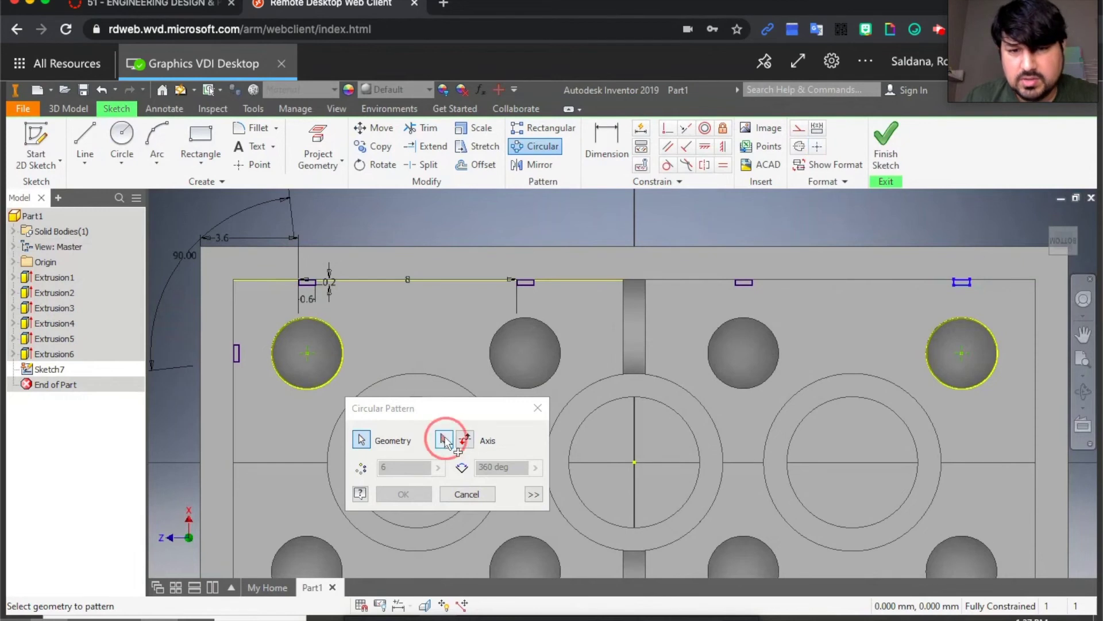
{"action": "left_click", "coordinate": [961, 353]}
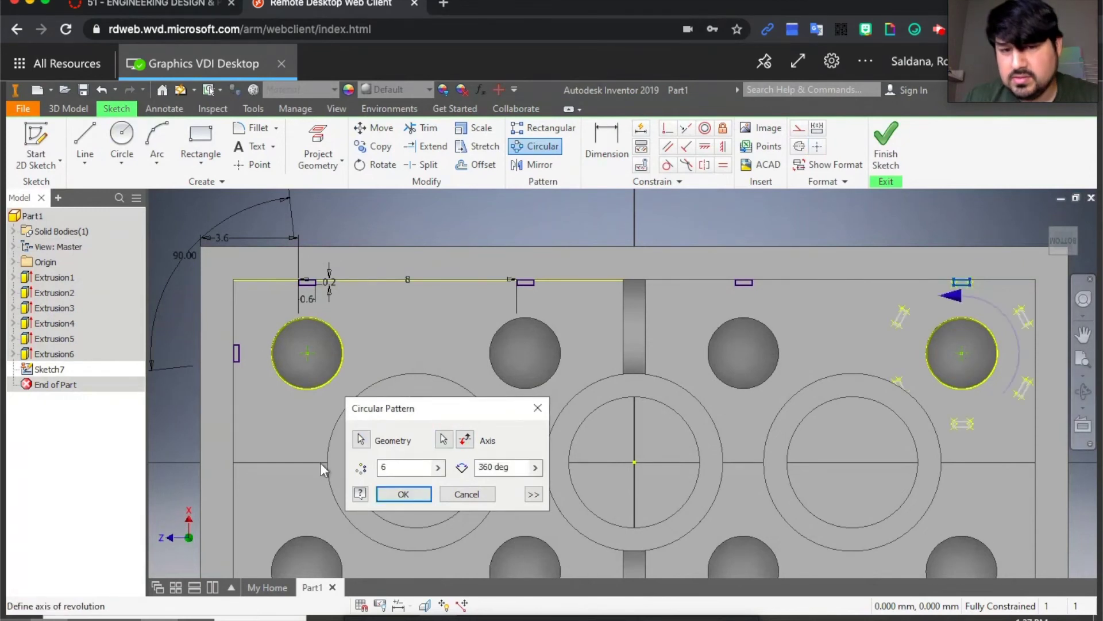
{"action": "left_click", "coordinate": [392, 470]}
{"action": "type", "text": "2"}
{"action": "left_click_drag", "start_coordinate": [508, 468], "coordinate": [471, 469]}
{"action": "type", "text": "90"}
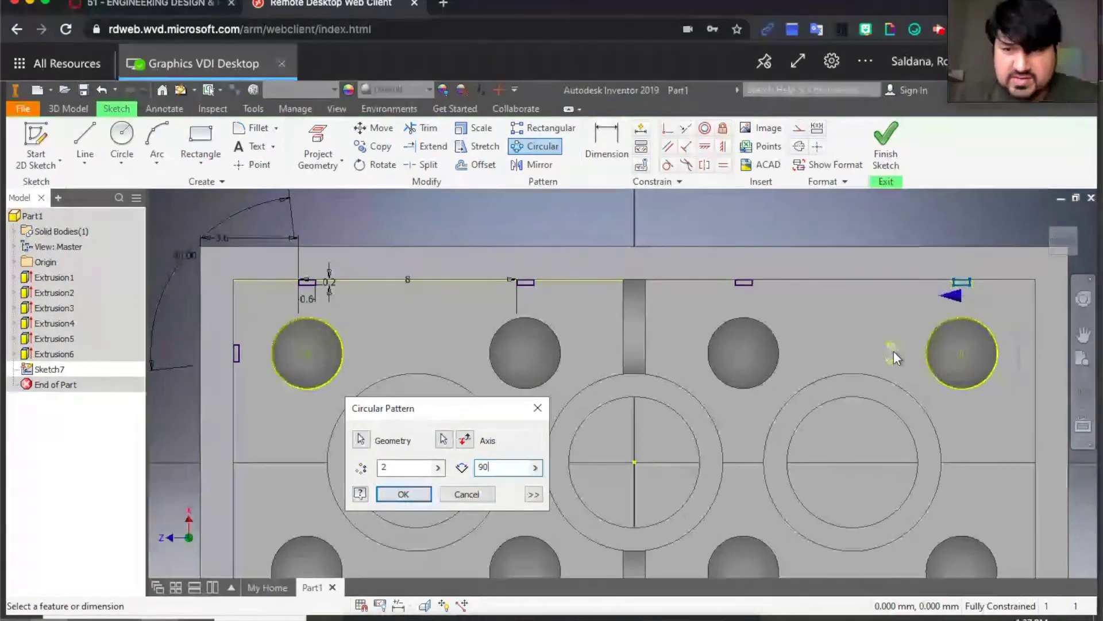
{"action": "left_click", "coordinate": [466, 440]}
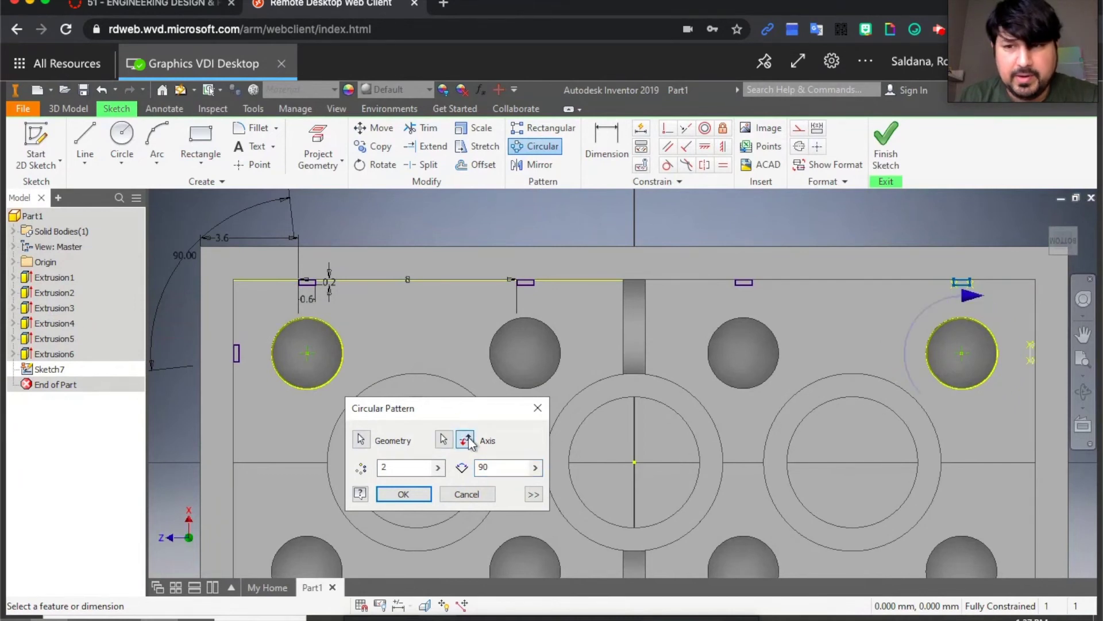
{"action": "left_click", "coordinate": [406, 495]}
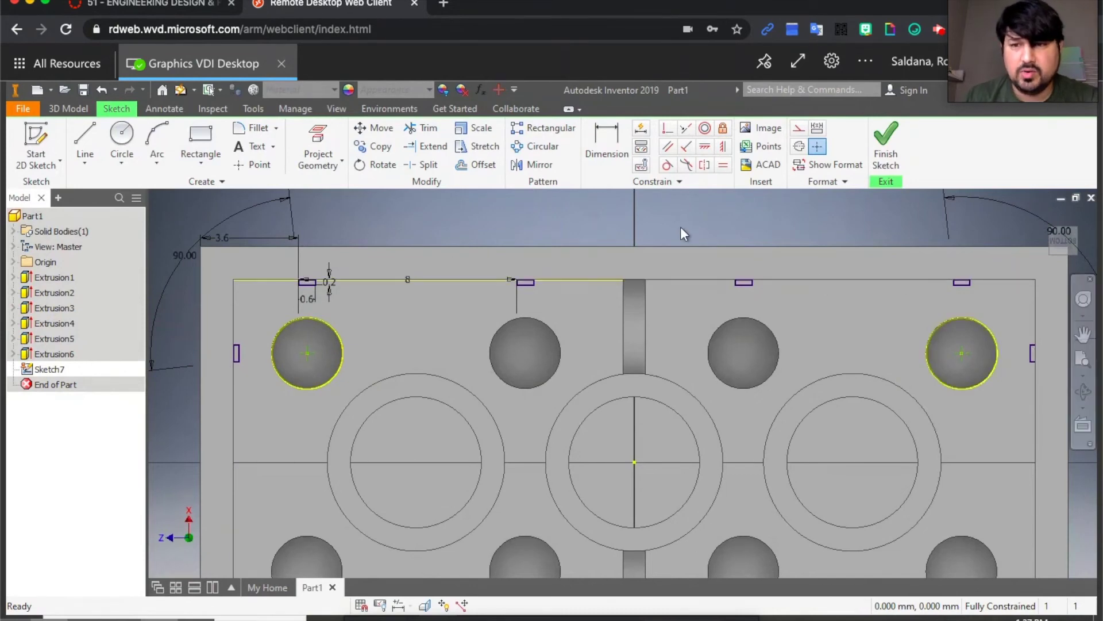
Step: Sketch a horizontal line about 1.8 mm long from the brick's centre point toward the right as a mirror line
{"action": "scroll", "coordinate": [682, 233], "scroll_direction": "down", "scroll_amount": 1}
{"action": "scroll", "coordinate": [682, 231], "scroll_direction": "up", "scroll_amount": 1}
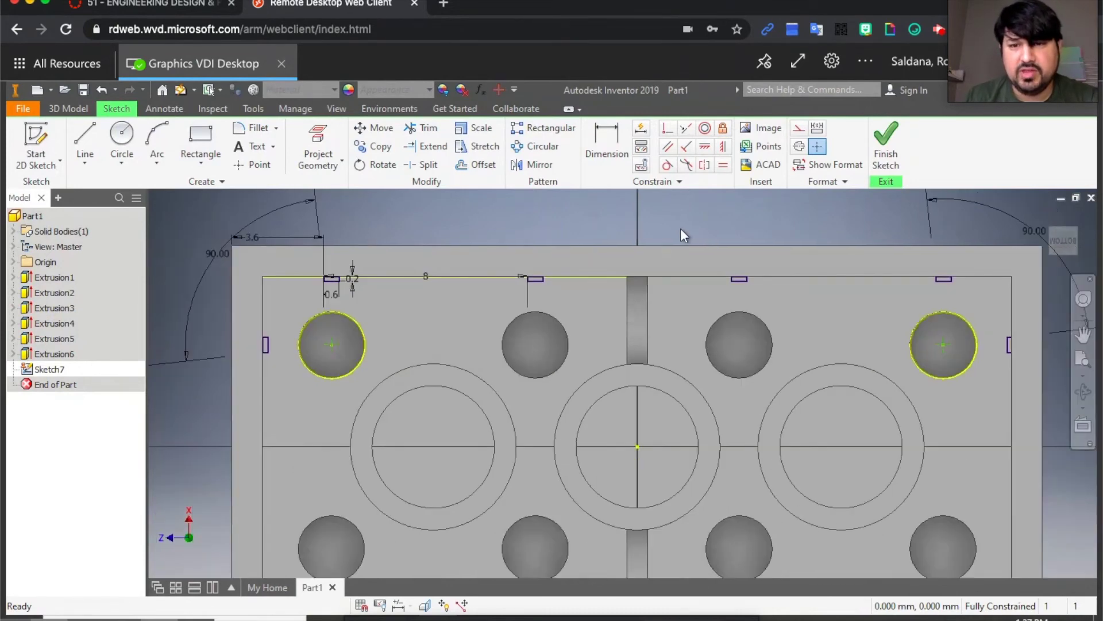
{"action": "scroll", "coordinate": [682, 230], "scroll_direction": "up", "scroll_amount": 1}
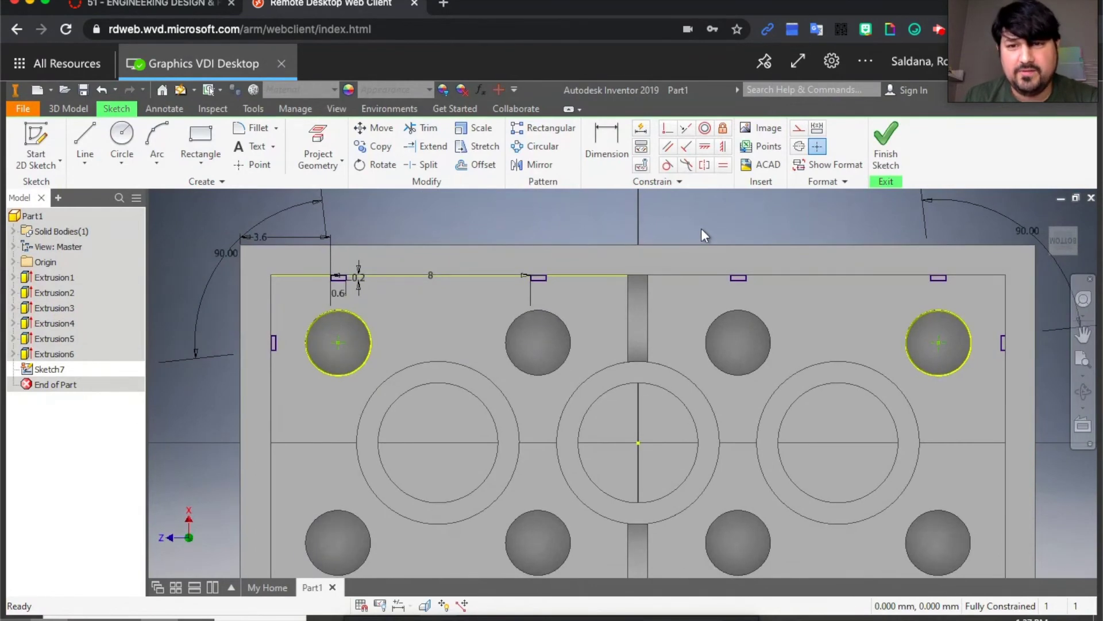
{"action": "scroll", "coordinate": [702, 230], "scroll_direction": "up", "scroll_amount": 1}
{"action": "scroll", "coordinate": [702, 229], "scroll_direction": "up", "scroll_amount": 1}
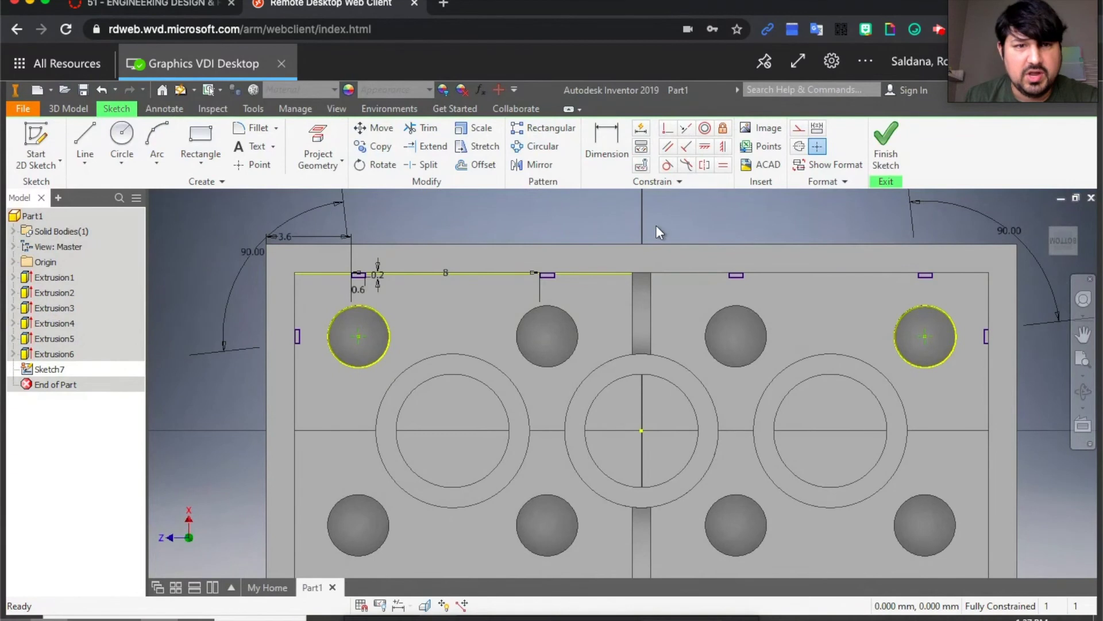
{"action": "left_click", "coordinate": [85, 138]}
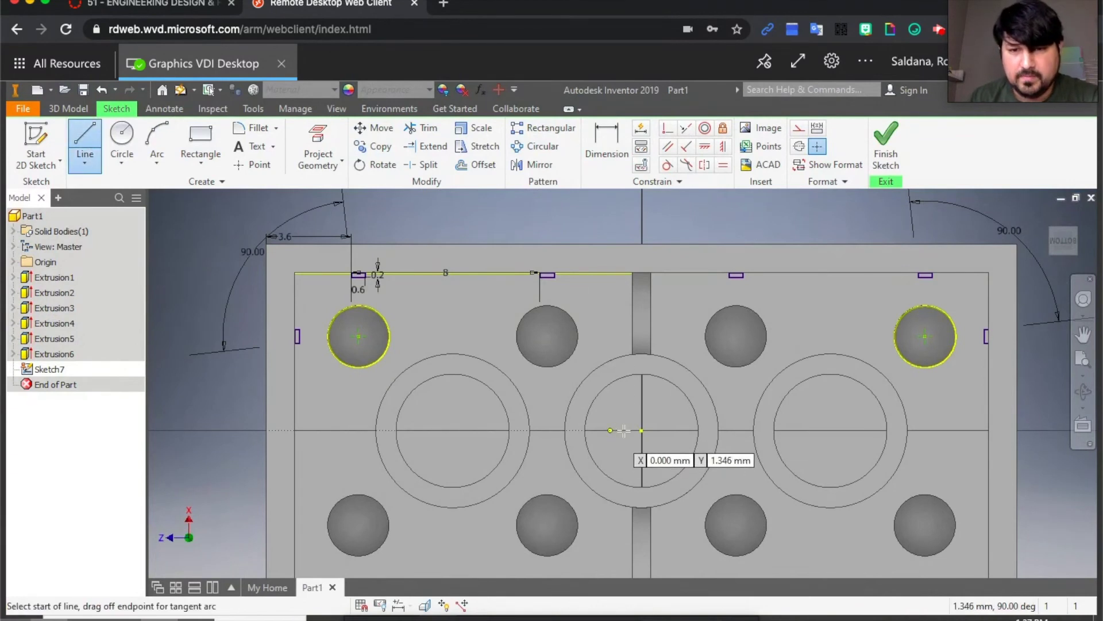
{"action": "left_click", "coordinate": [642, 431]}
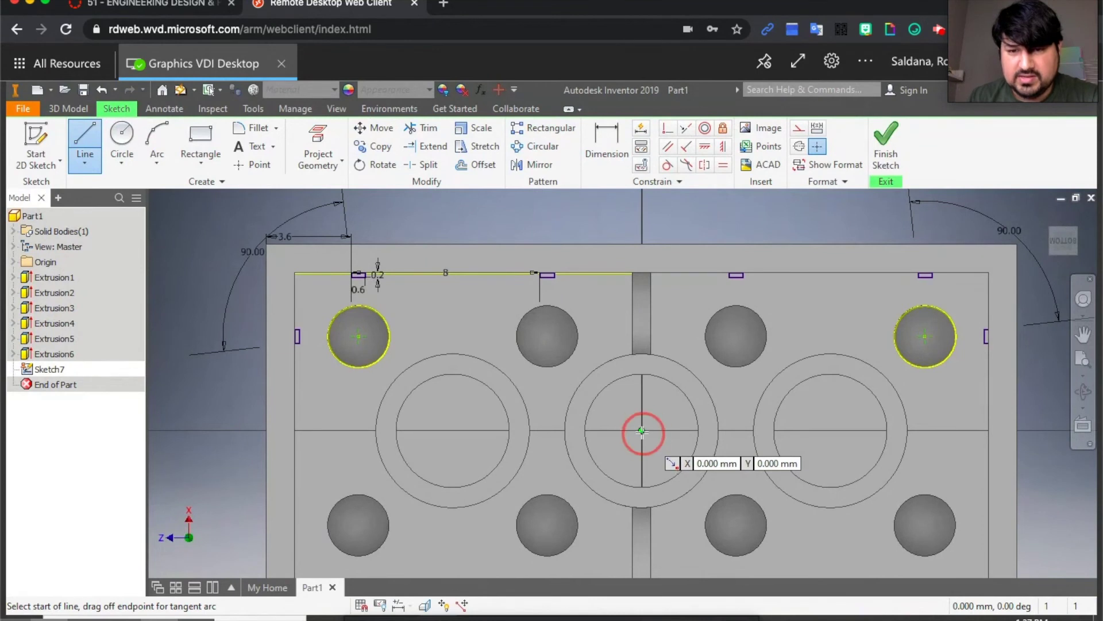
{"action": "left_click", "coordinate": [684, 430]}
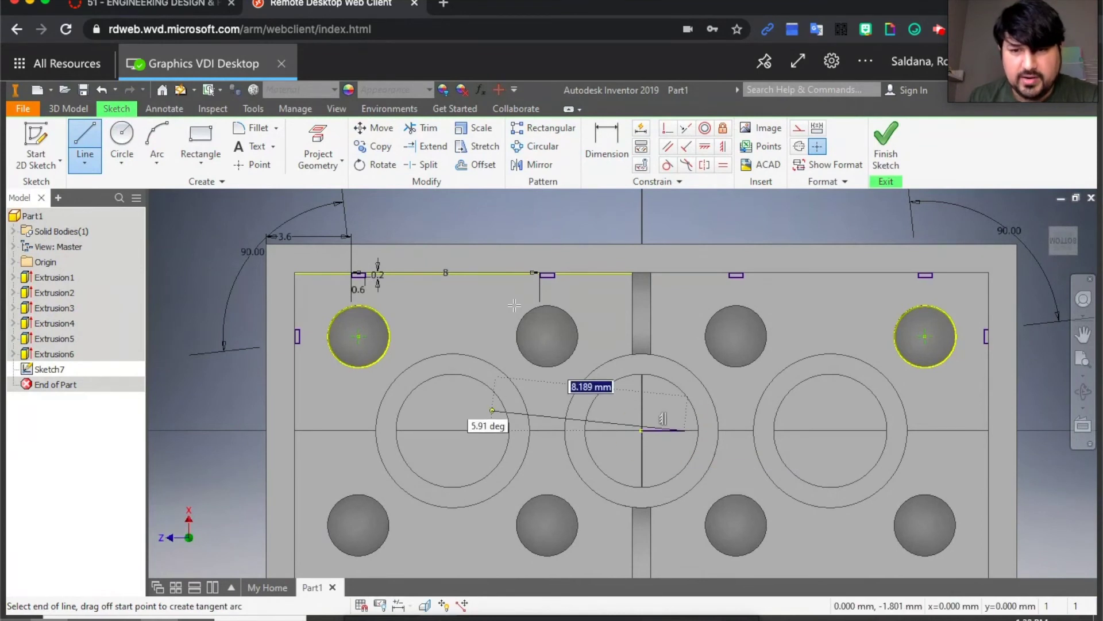
{"action": "key", "text": "Escape"}
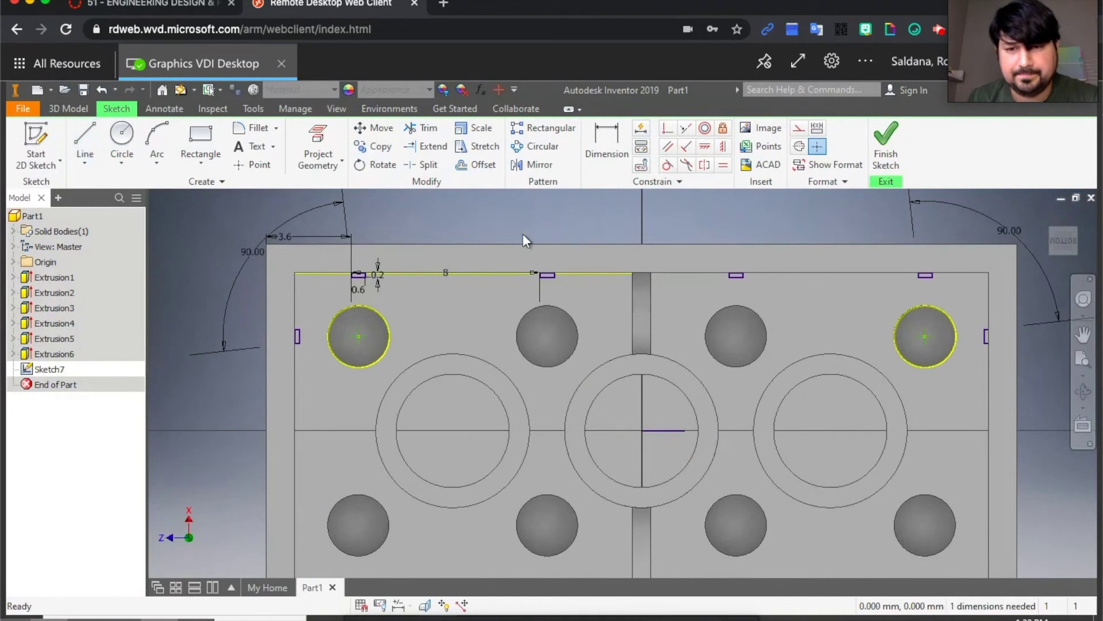
Step: Mirror the upper half's sketch geometry, including all the wall rectangles, about the short horizontal centre line and finish the sketch
{"action": "left_click", "coordinate": [534, 167]}
{"action": "left_click_drag", "start_coordinate": [250, 199], "coordinate": [239, 431]}
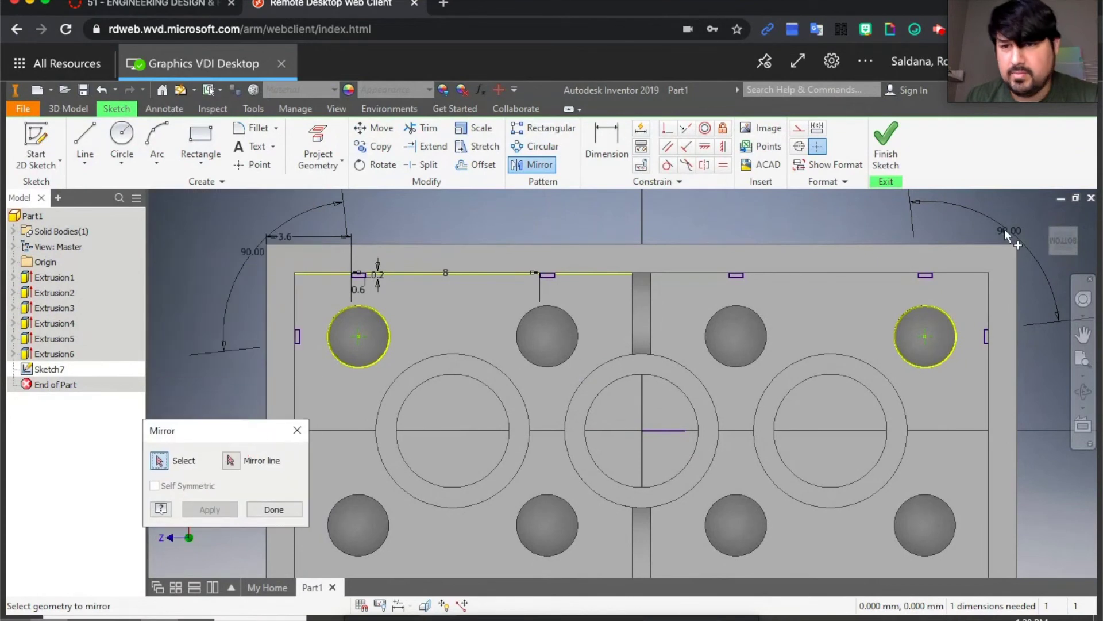
{"action": "mouse_move", "coordinate": [1029, 234]}
{"action": "left_mouse_down"}
{"action": "mouse_move", "coordinate": [1009, 277]}
{"action": "mouse_move", "coordinate": [856, 338]}
{"action": "mouse_move", "coordinate": [292, 374]}
{"action": "mouse_move", "coordinate": [210, 368]}
{"action": "mouse_move", "coordinate": [237, 375]}
{"action": "left_mouse_up"}
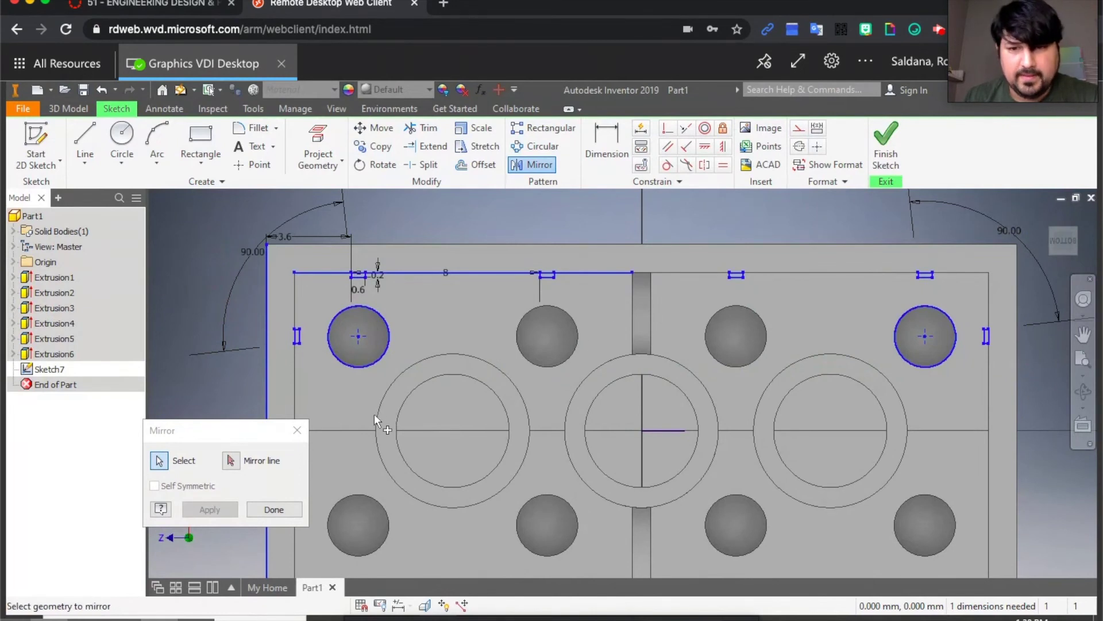
{"action": "left_click", "coordinate": [232, 460]}
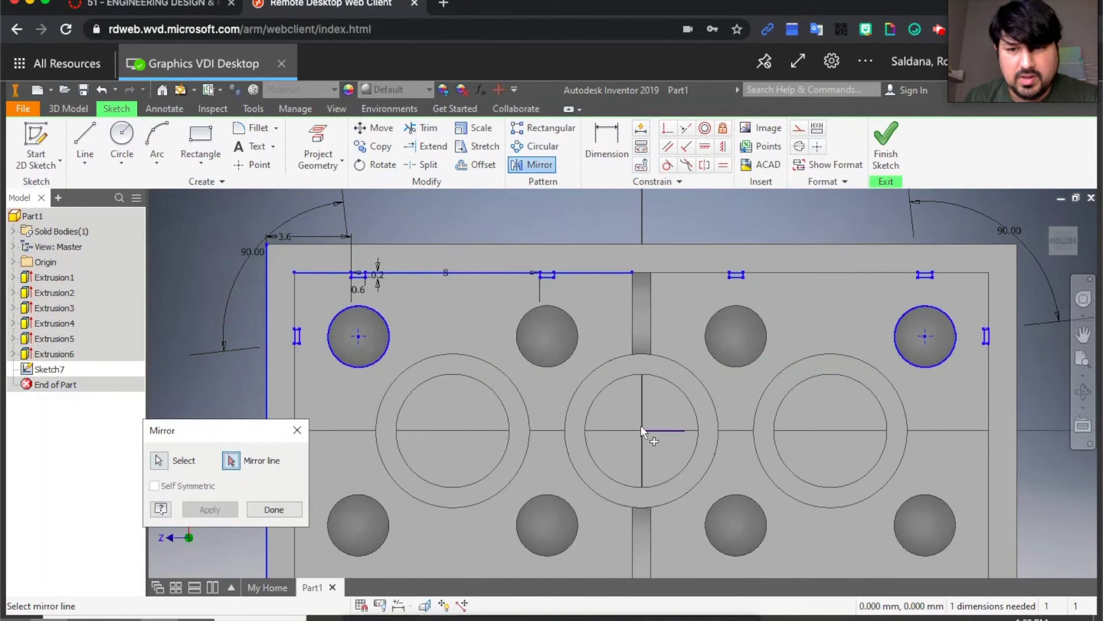
{"action": "left_click", "coordinate": [663, 431]}
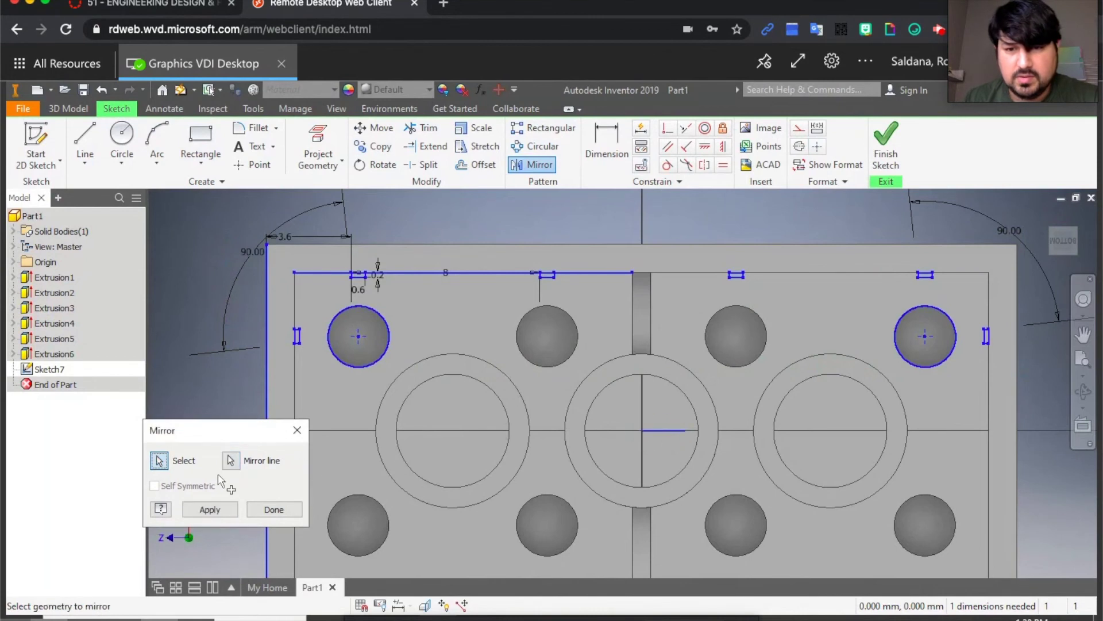
{"action": "left_click", "coordinate": [220, 510]}
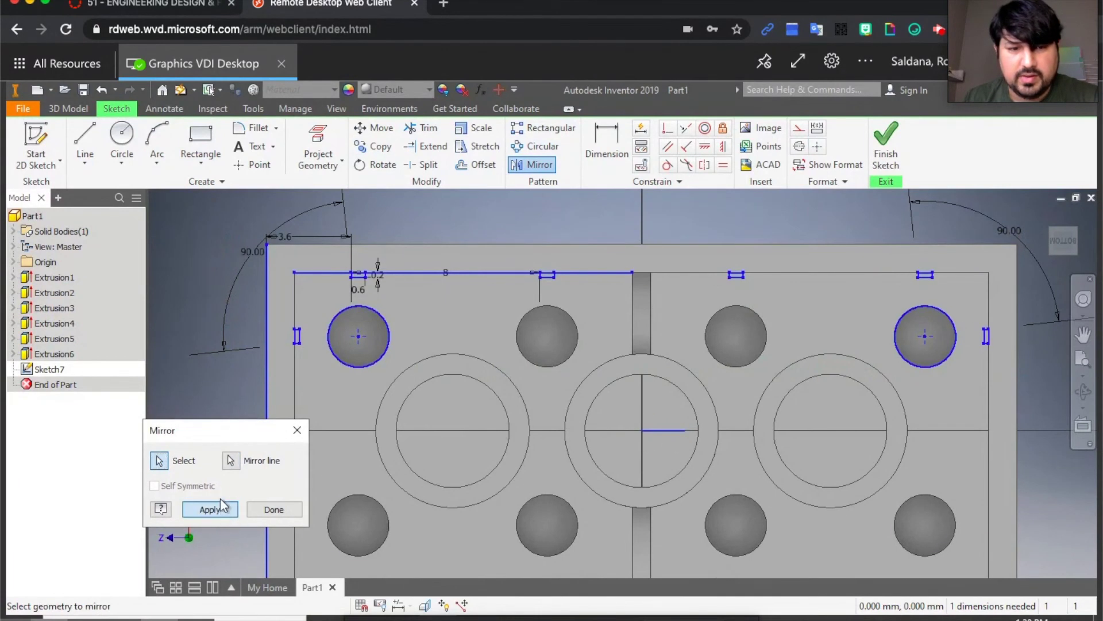
{"action": "left_click", "coordinate": [273, 506]}
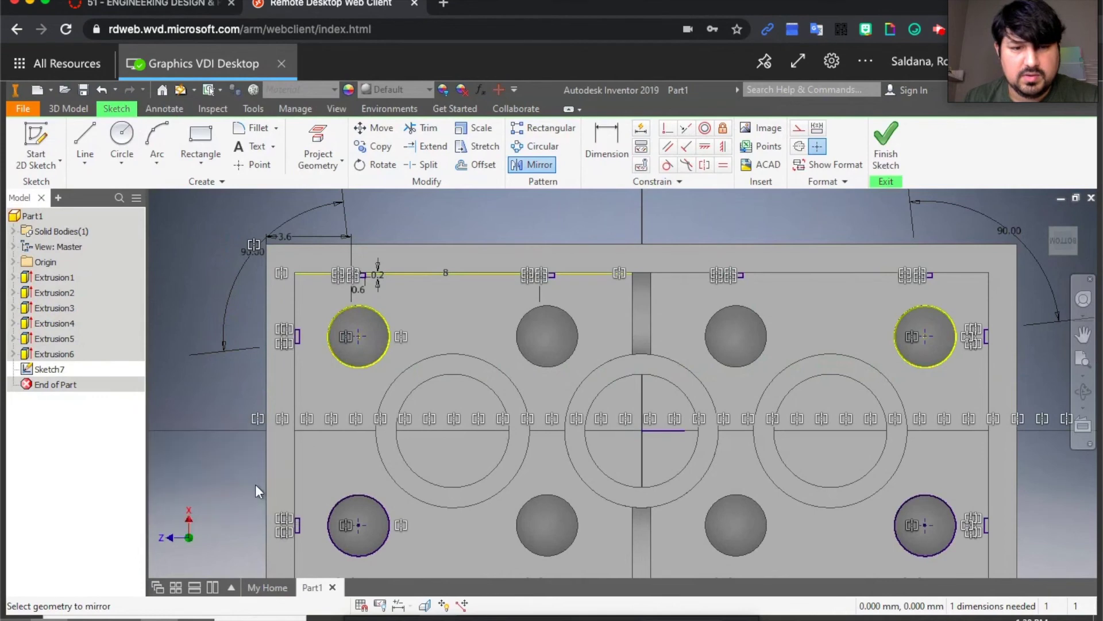
{"action": "scroll", "coordinate": [219, 437], "scroll_direction": "up", "scroll_amount": 1}
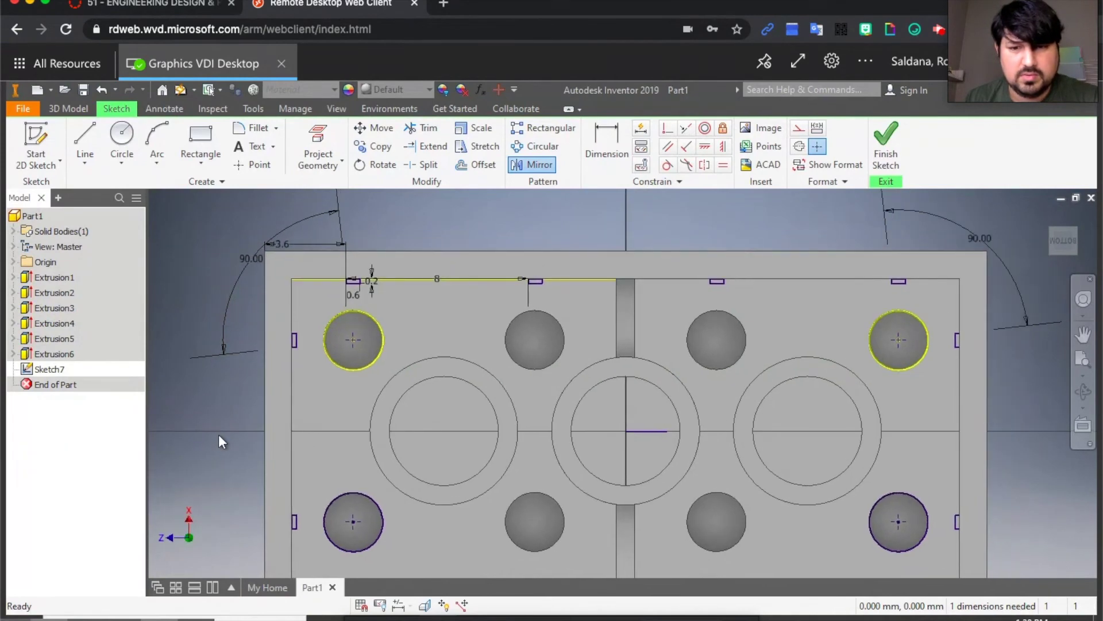
{"action": "middle_click_drag", "start_coordinate": [222, 438], "coordinate": [232, 409]}
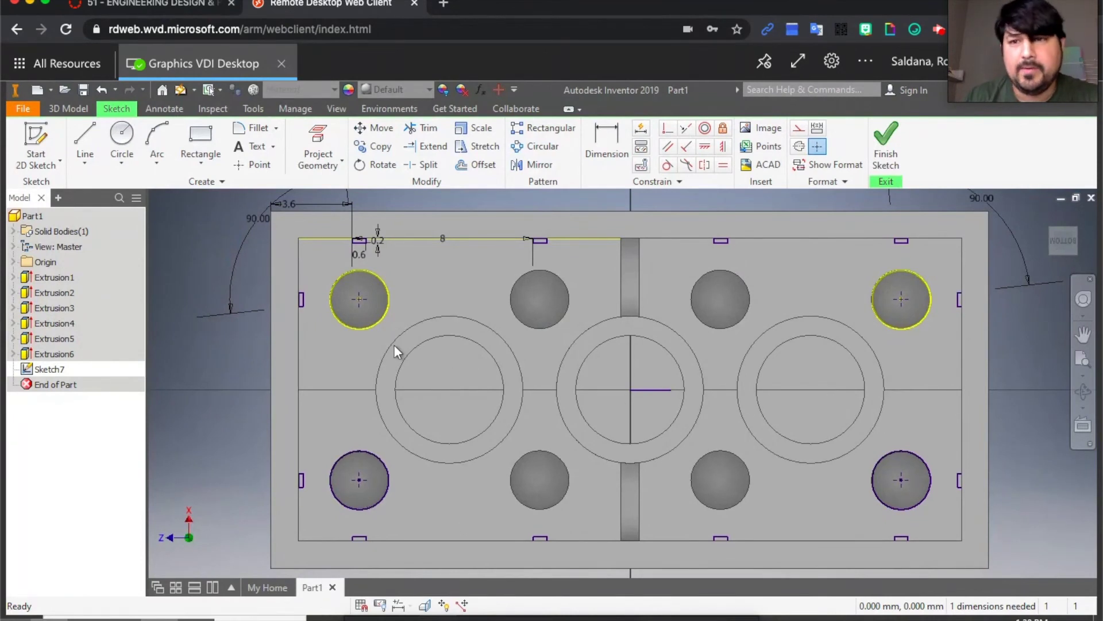
{"action": "left_click", "coordinate": [886, 145]}
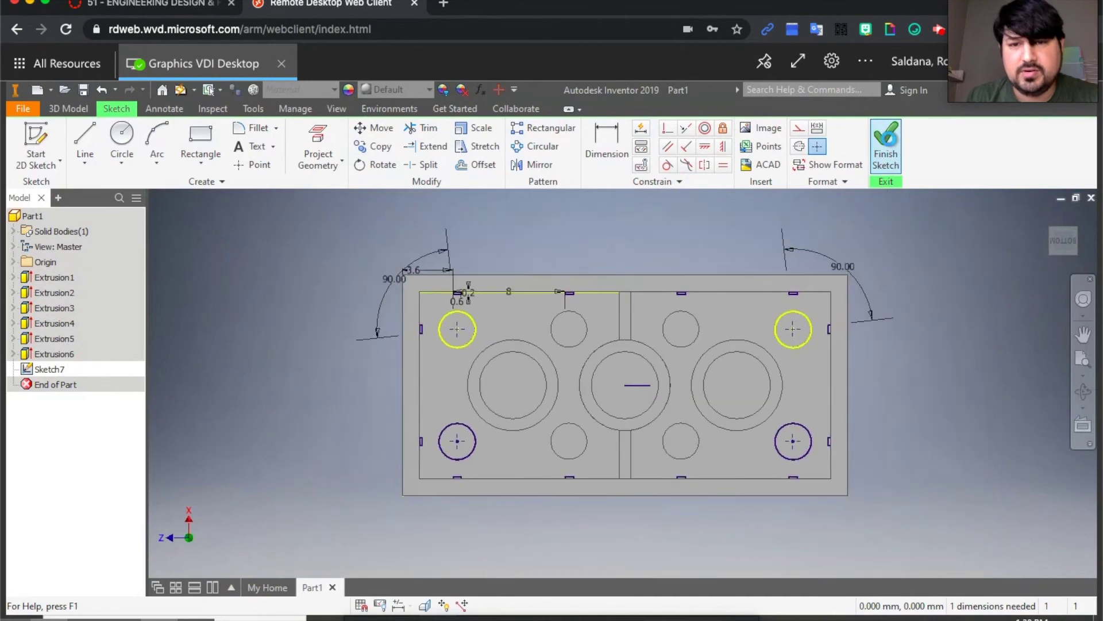
Step: Extrude all twelve small wall rectangles 8.6 mm, joined to the brick's inner walls as ribs
{"action": "left_click", "coordinate": [92, 144]}
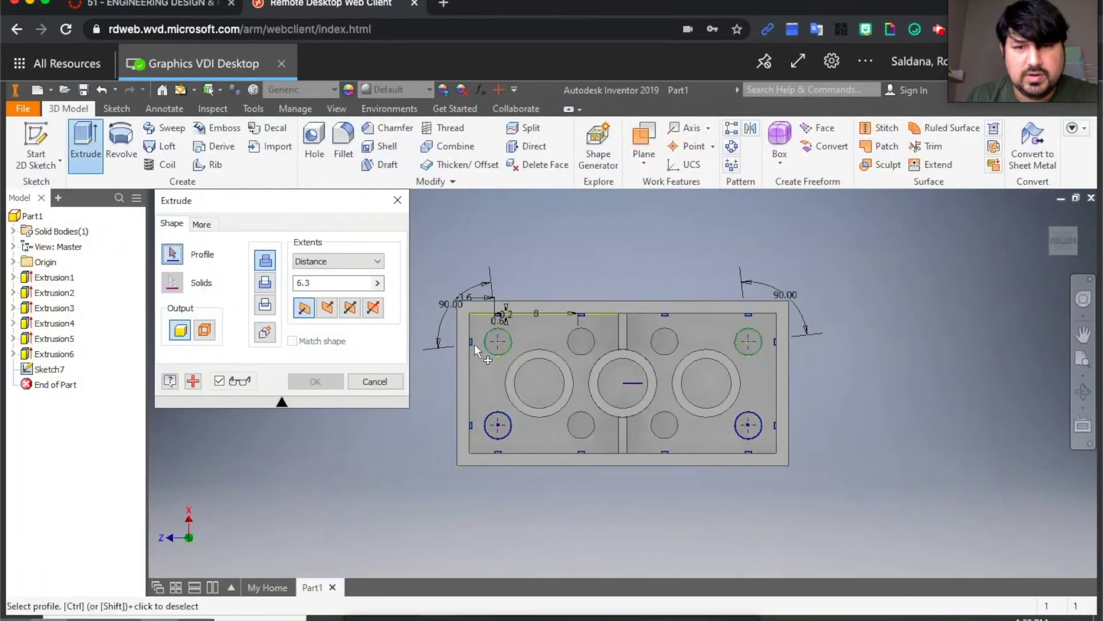
{"action": "scroll", "coordinate": [475, 344], "scroll_direction": "down", "scroll_amount": 5}
{"action": "scroll", "coordinate": [474, 344], "scroll_direction": "up", "scroll_amount": 6}
{"action": "scroll", "coordinate": [474, 346], "scroll_direction": "up", "scroll_amount": 4}
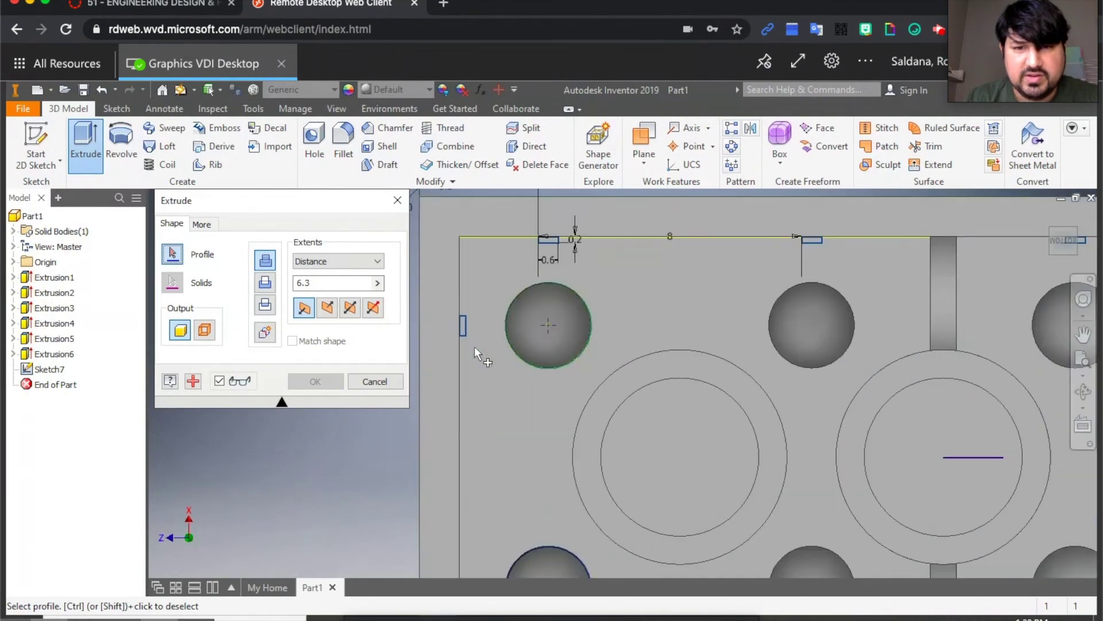
{"action": "scroll", "coordinate": [474, 346], "scroll_direction": "up", "scroll_amount": 1}
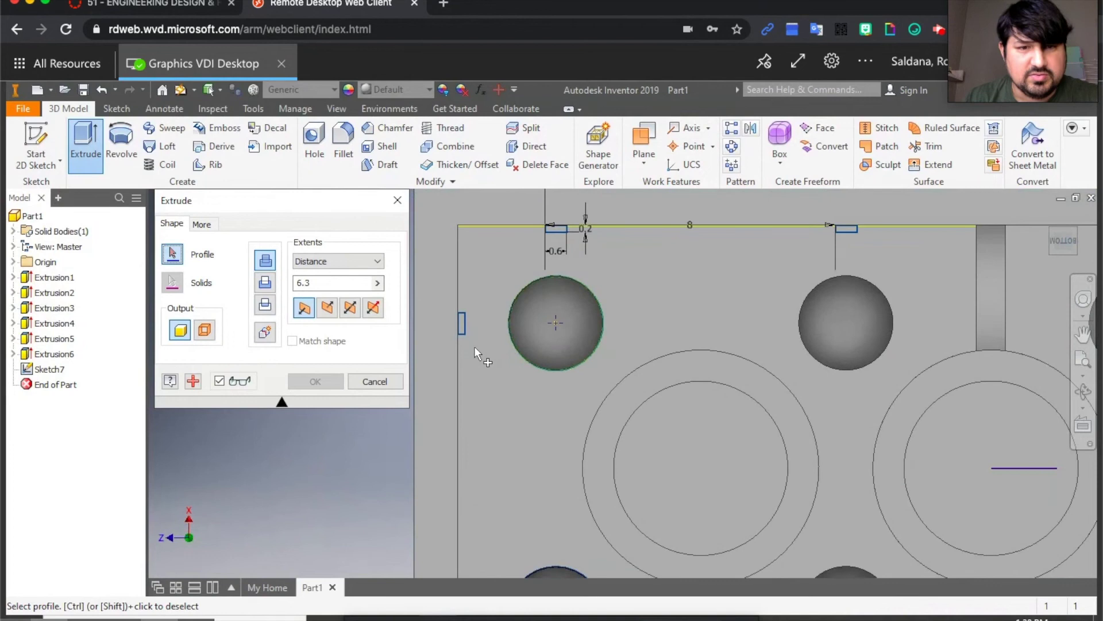
{"action": "left_click", "coordinate": [329, 283]}
{"action": "double_click", "coordinate": [300, 284]}
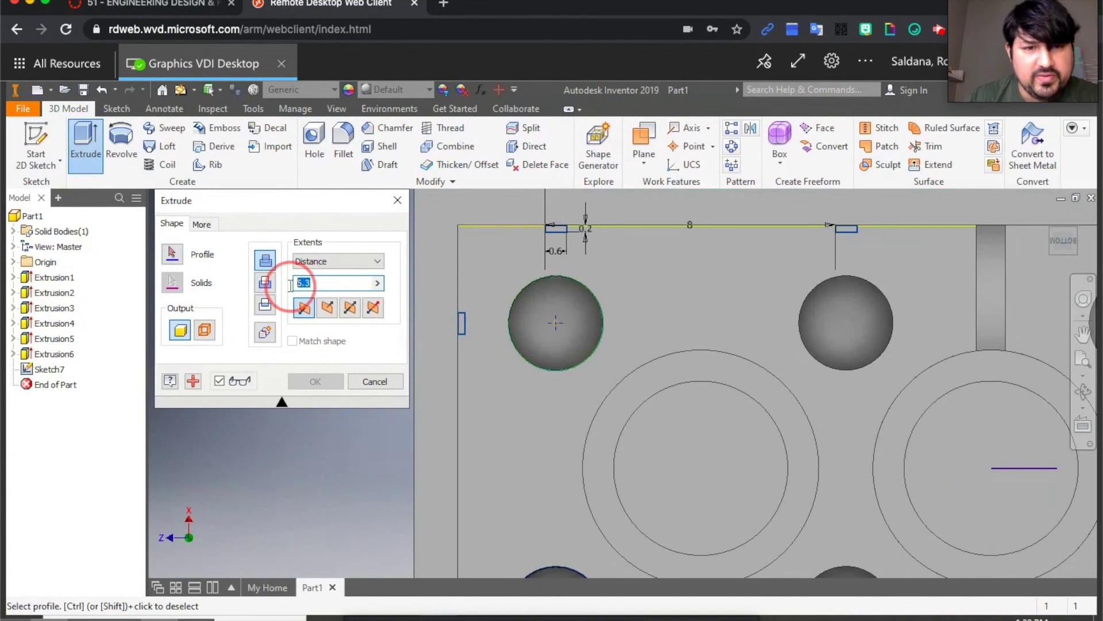
{"action": "type", "text": "8."}
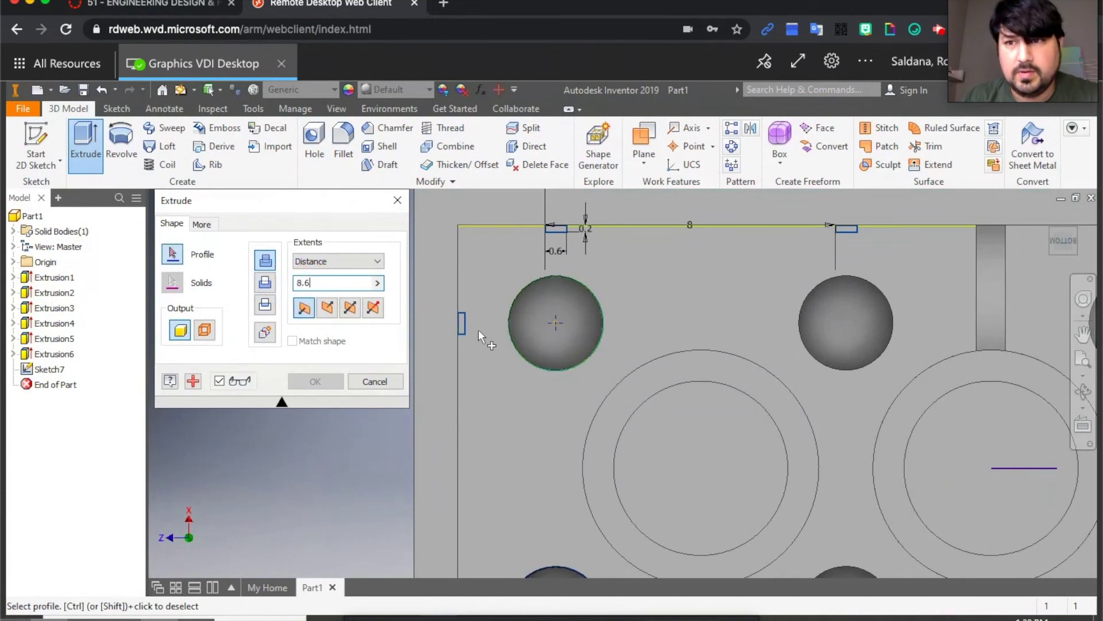
{"action": "type", "text": "6"}
{"action": "key", "text": "Return"}
{"action": "left_click", "coordinate": [558, 226]}
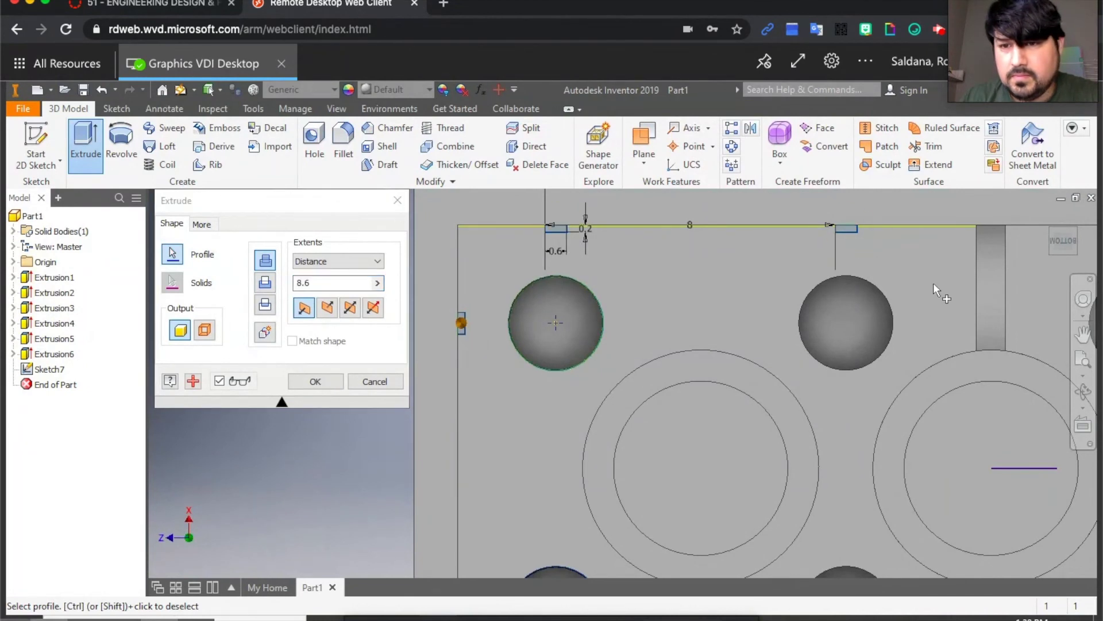
{"action": "mouse_move", "coordinate": [938, 277]}
{"action": "middle_mouse_down"}
{"action": "mouse_move", "coordinate": [562, 312]}
{"action": "mouse_move", "coordinate": [522, 305]}
{"action": "middle_mouse_up"}
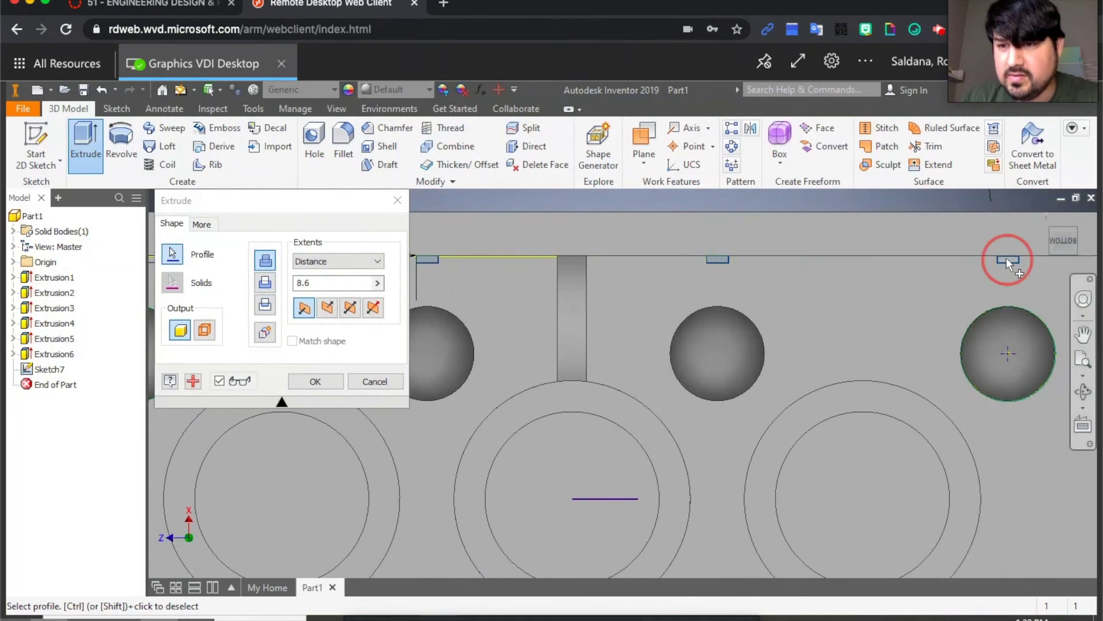
{"action": "left_click_drag", "start_coordinate": [805, 345], "coordinate": [563, 330]}
{"action": "key", "text": "Escape"}
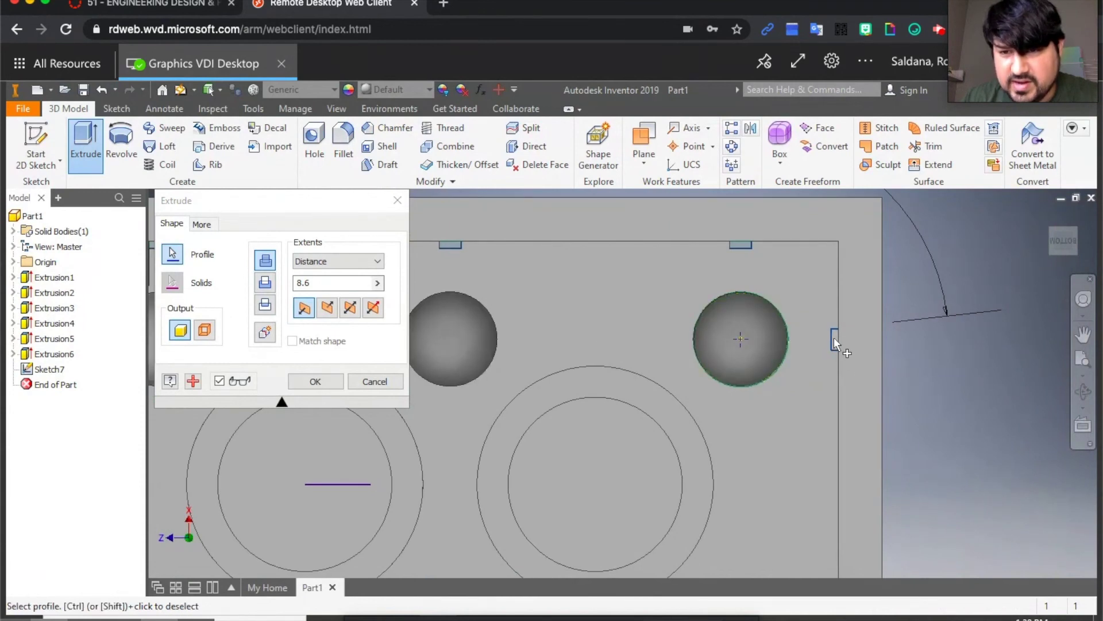
{"action": "mouse_move", "coordinate": [782, 478]}
{"action": "left_mouse_down"}
{"action": "mouse_move", "coordinate": [795, 353]}
{"action": "mouse_move", "coordinate": [822, 281]}
{"action": "mouse_move", "coordinate": [842, 260]}
{"action": "mouse_move", "coordinate": [933, 276]}
{"action": "left_mouse_up"}
{"action": "key", "text": "Escape"}
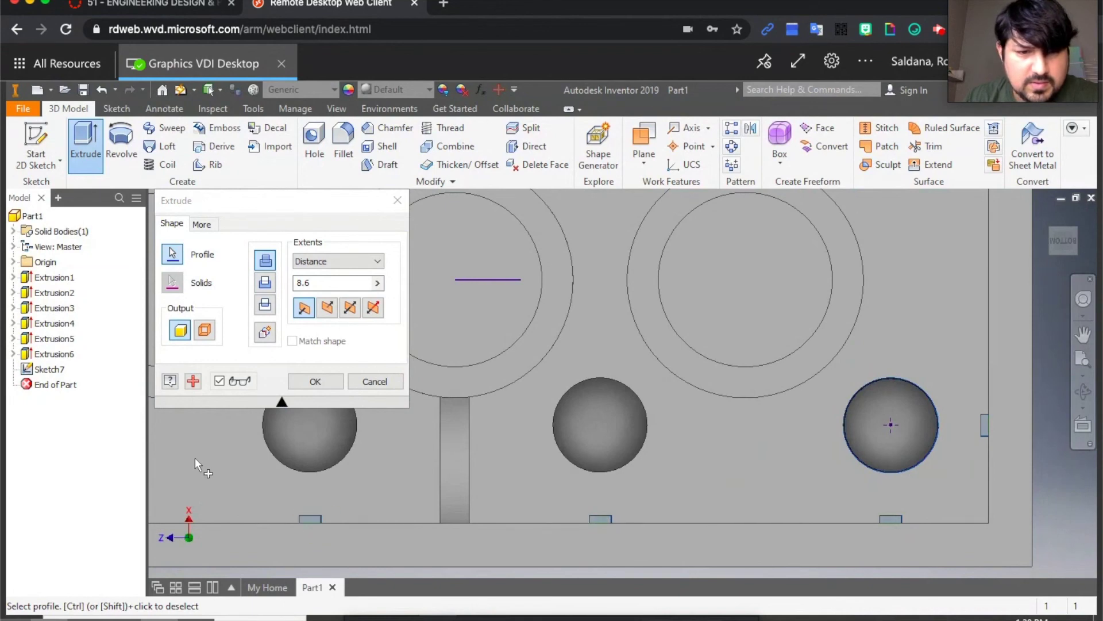
{"action": "middle_click_drag", "start_coordinate": [194, 457], "coordinate": [713, 490]}
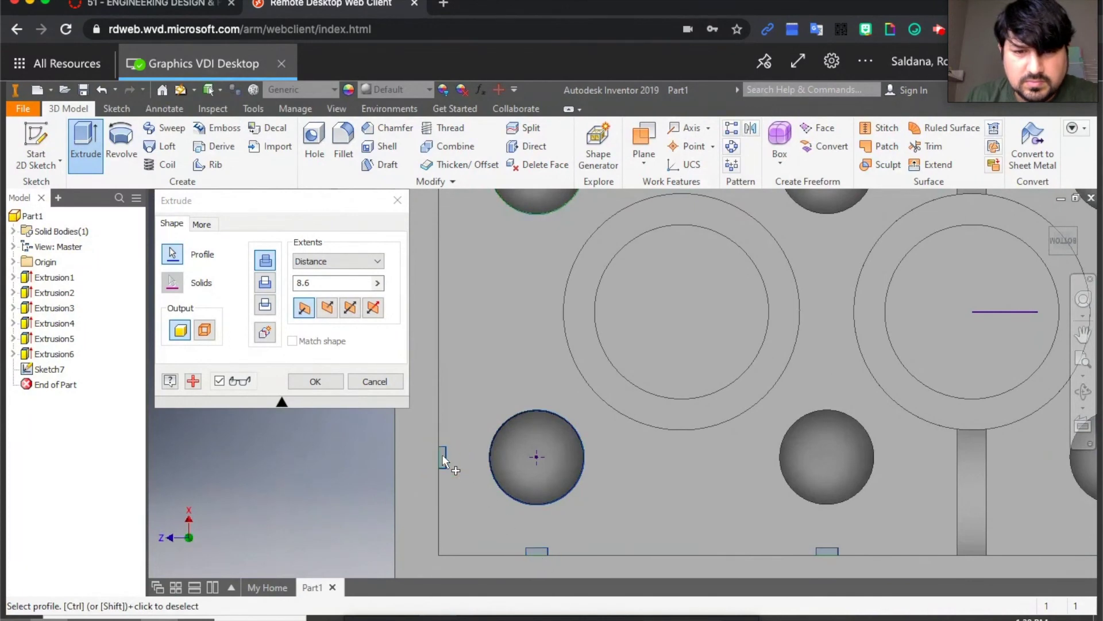
{"action": "left_click", "coordinate": [317, 382]}
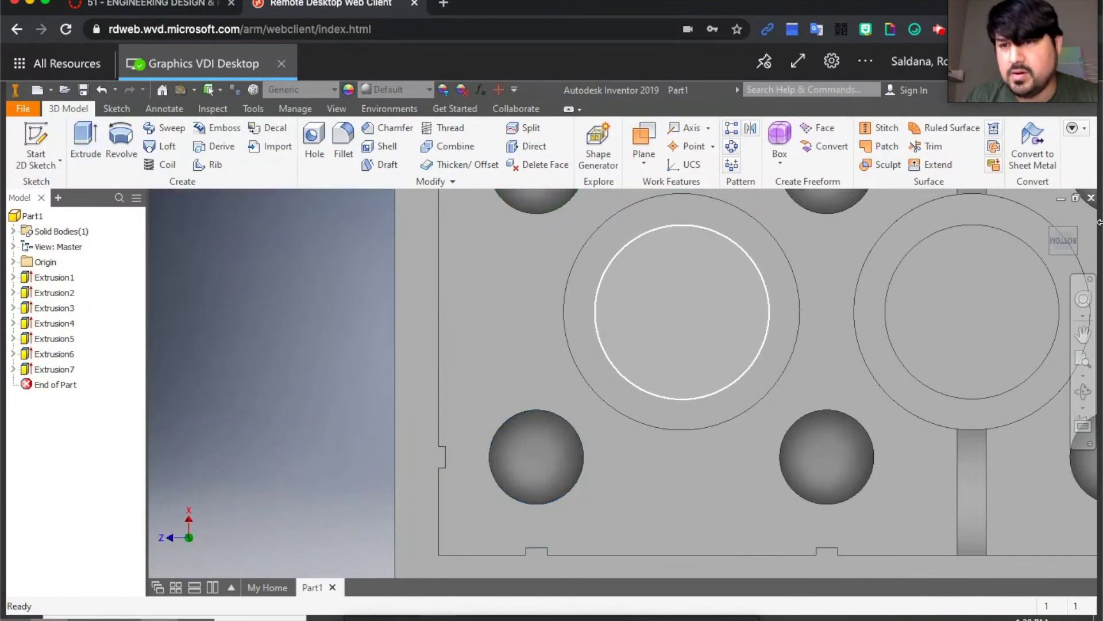
Step: Apply the Red appearance to the brick's entire solid body
{"action": "left_click_drag", "start_coordinate": [1050, 240], "coordinate": [1038, 259]}
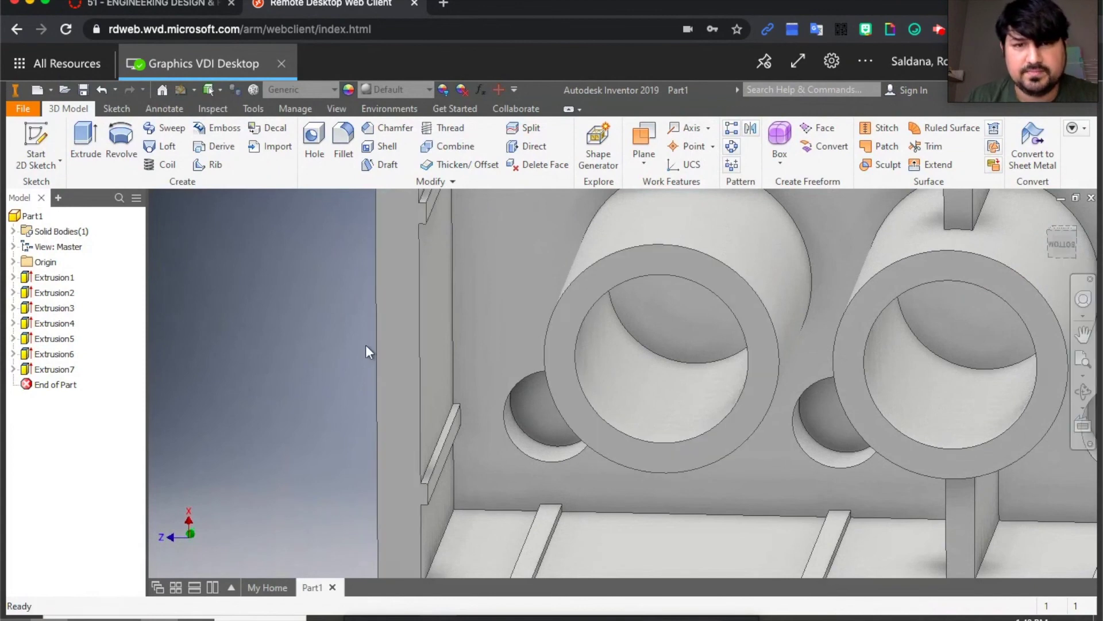
{"action": "scroll", "coordinate": [365, 343], "scroll_direction": "down", "scroll_amount": 1}
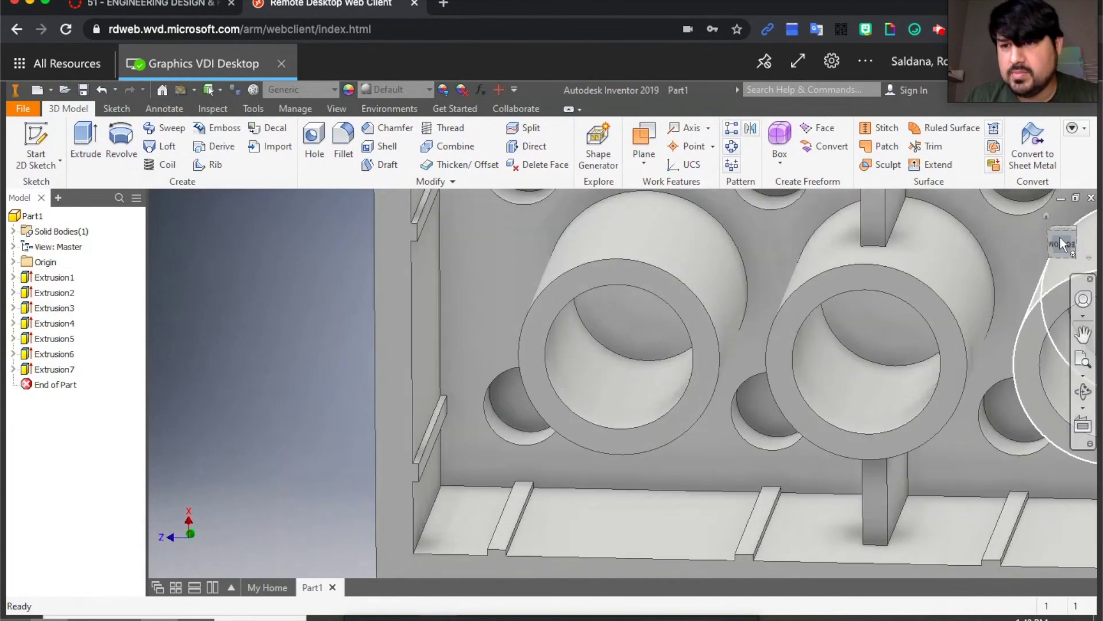
{"action": "left_click", "coordinate": [1046, 213]}
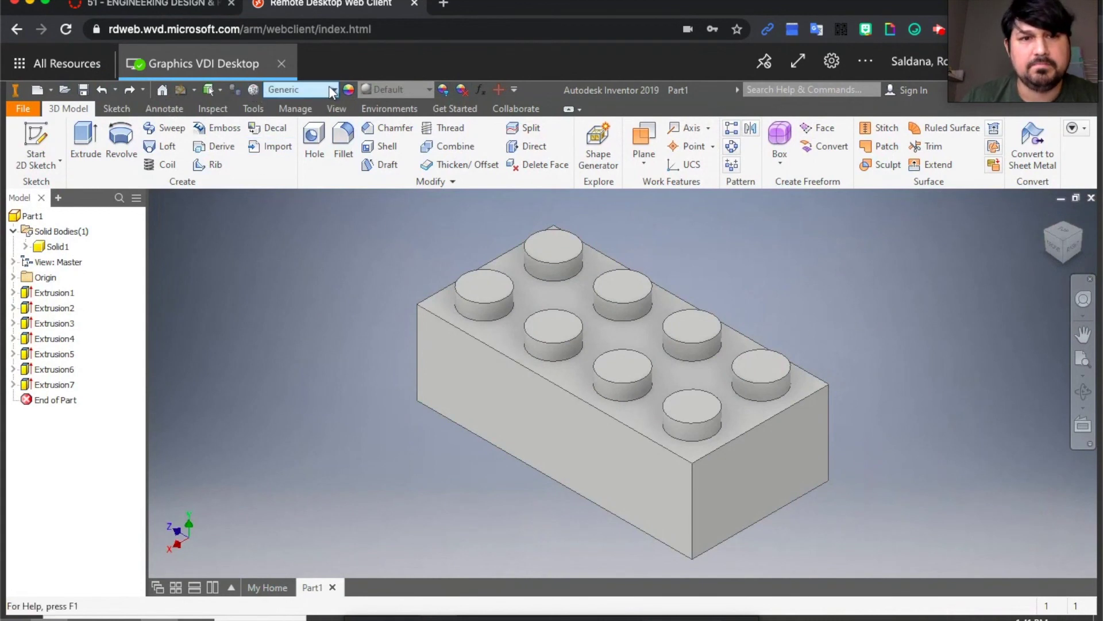
{"action": "left_click", "coordinate": [331, 292]}
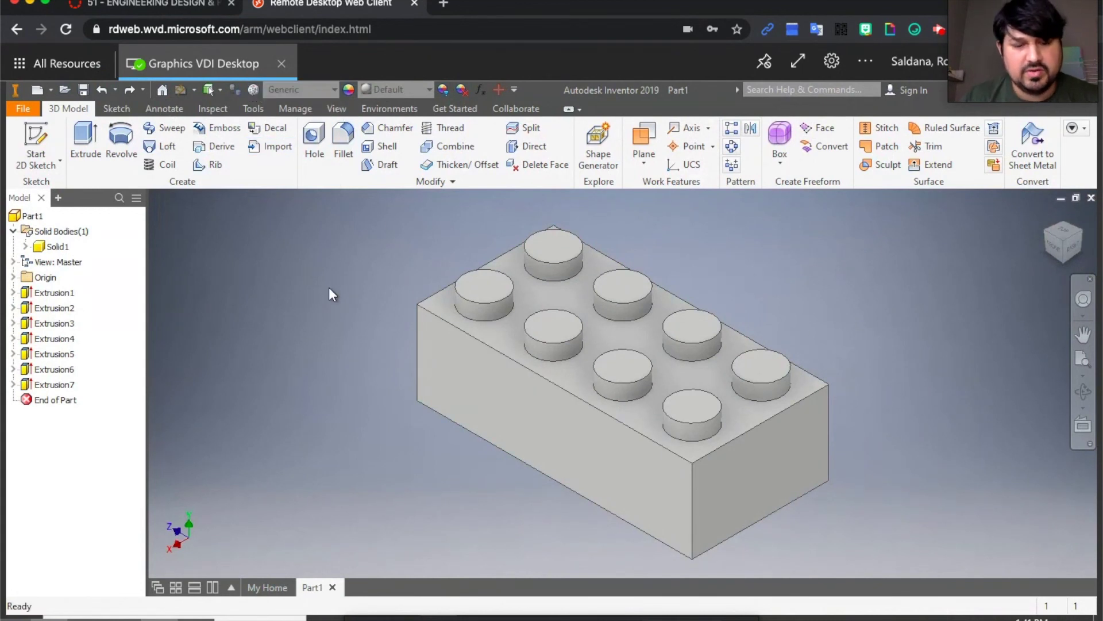
{"action": "left_click", "coordinate": [42, 245]}
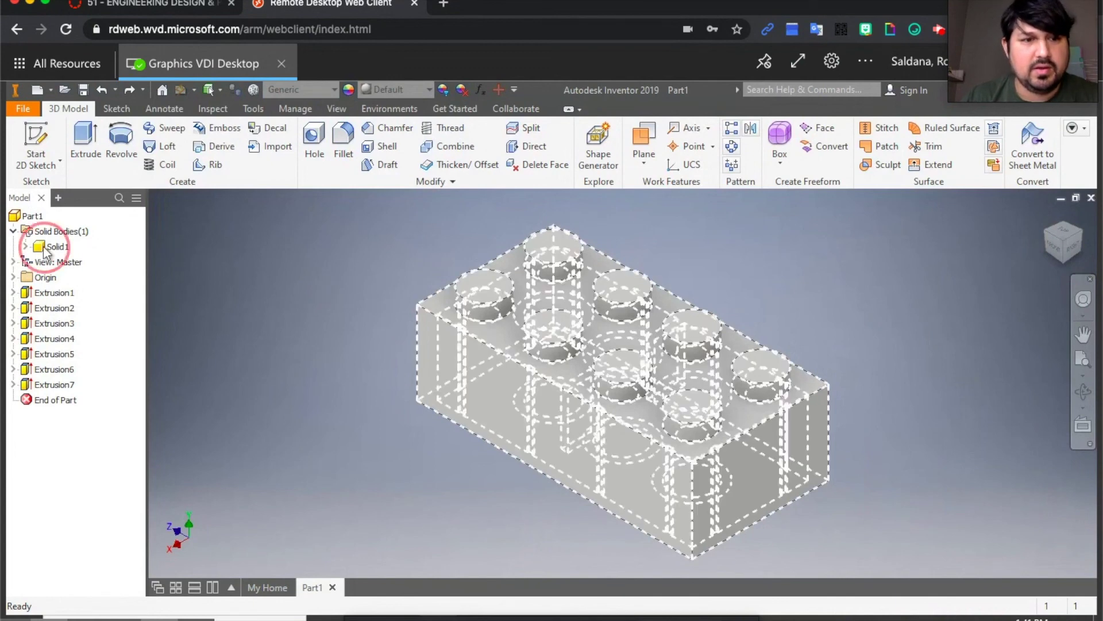
{"action": "left_click", "coordinate": [349, 90]}
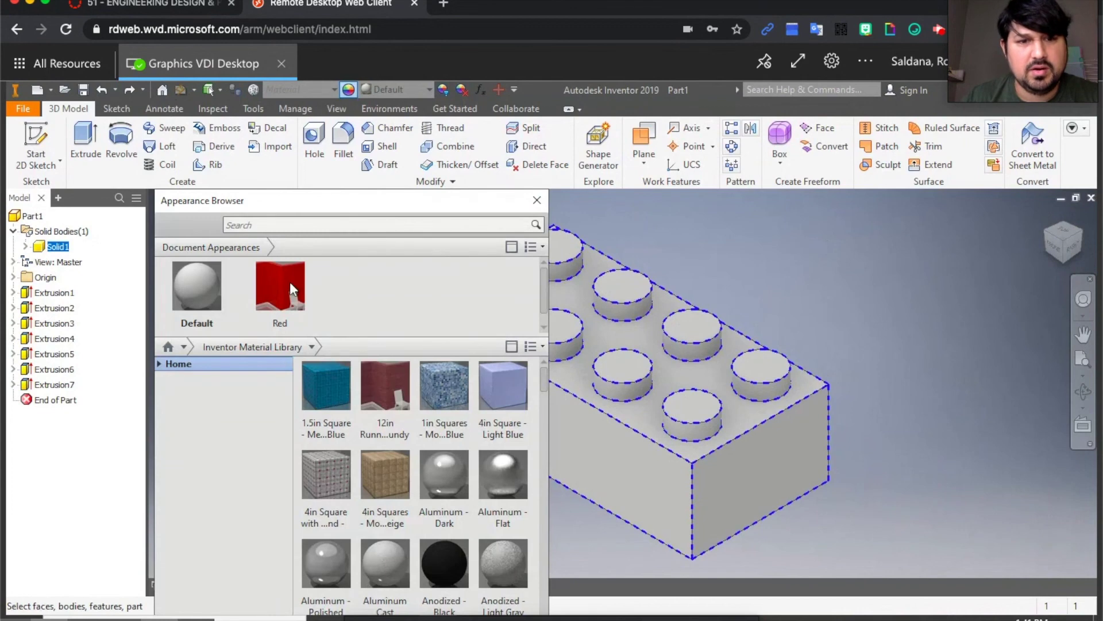
{"action": "left_click", "coordinate": [289, 282]}
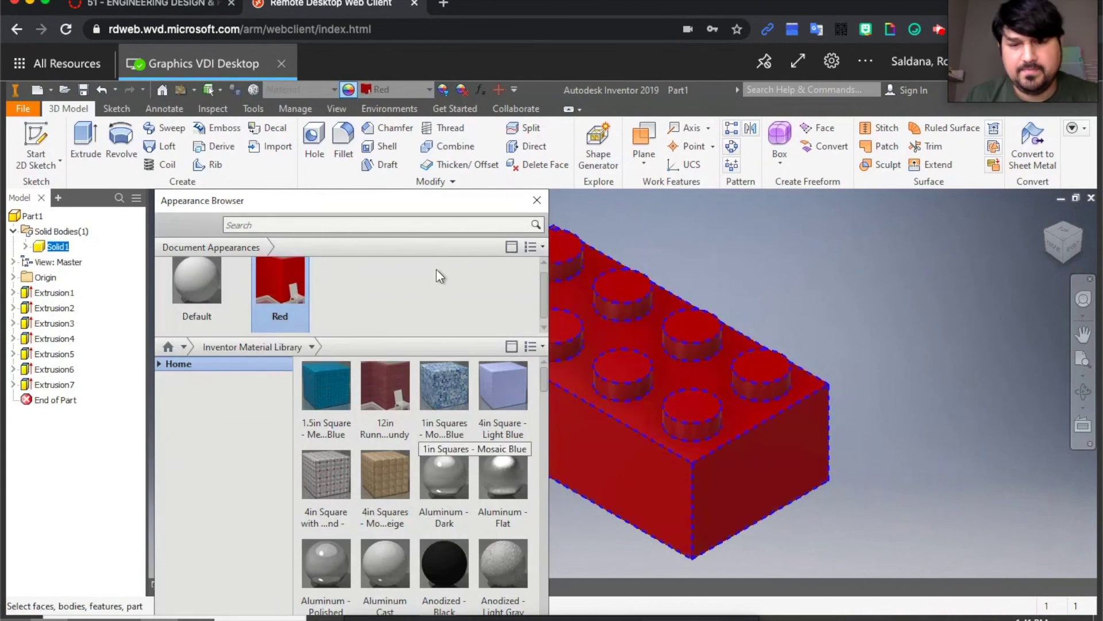
{"action": "left_click", "coordinate": [537, 200]}
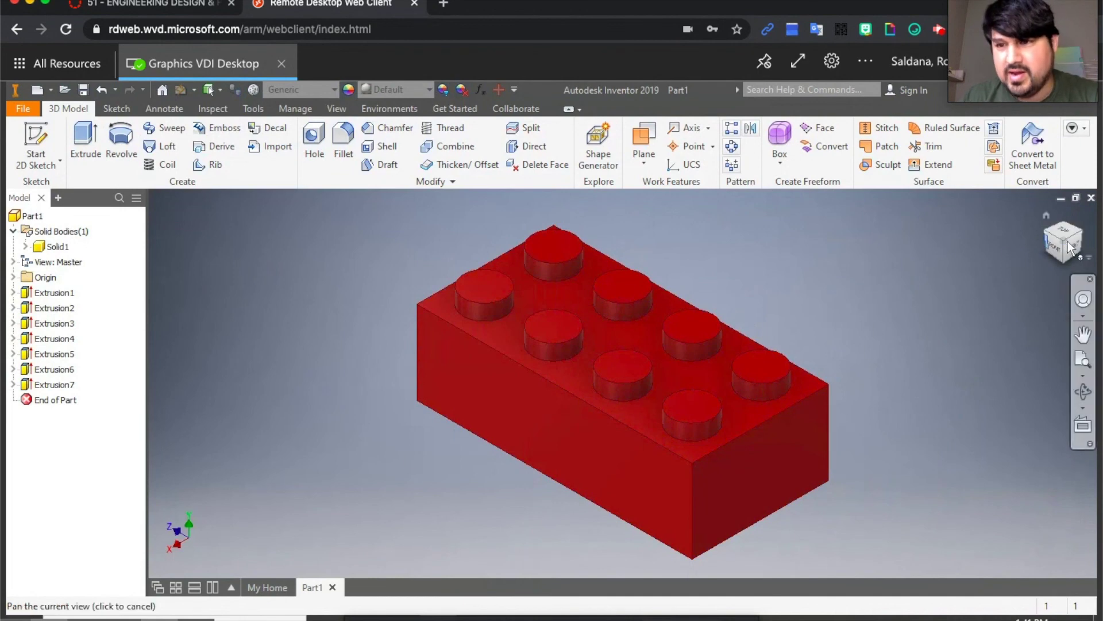
Step: Examine the red brick's hollow underside and outer sides from several angles, and restore the home view
{"action": "mouse_move", "coordinate": [1057, 241]}
{"action": "left_mouse_down"}
{"action": "mouse_move", "coordinate": [856, 264]}
{"action": "mouse_move", "coordinate": [776, 234]}
{"action": "mouse_move", "coordinate": [618, 219]}
{"action": "left_mouse_up"}
{"action": "left_click_drag", "start_coordinate": [1063, 244], "coordinate": [929, 207]}
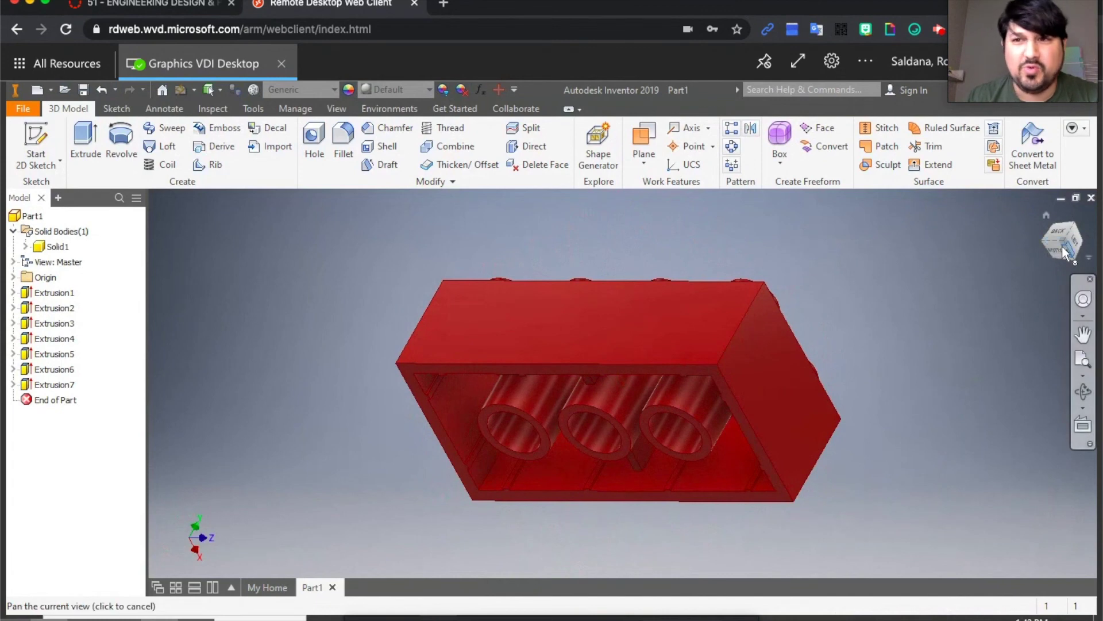
{"action": "left_click_drag", "start_coordinate": [1068, 252], "coordinate": [1029, 199]}
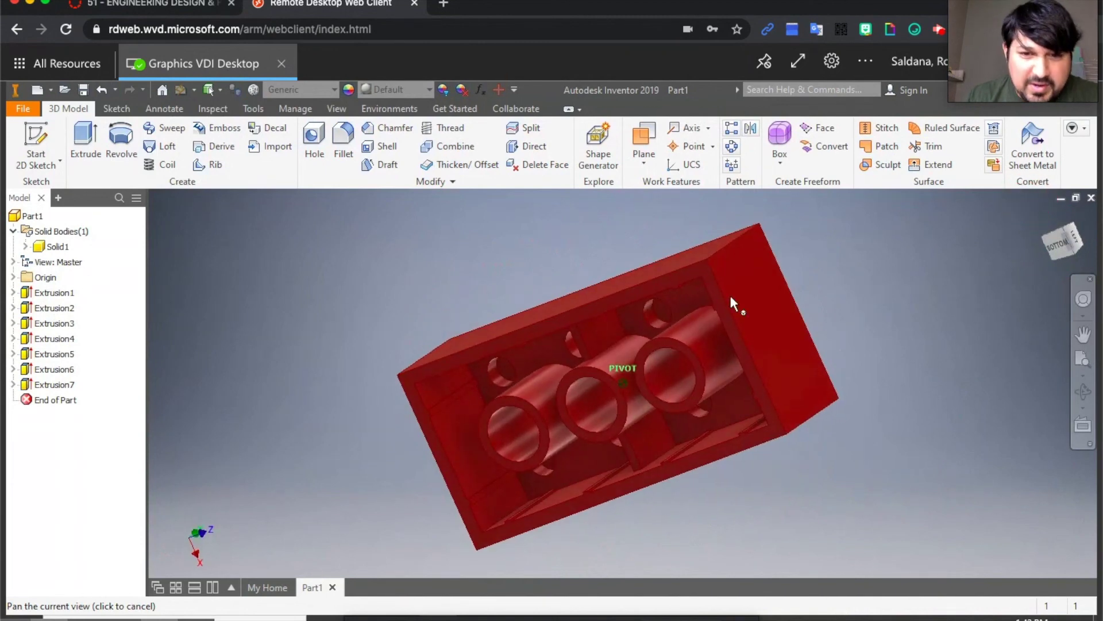
{"action": "left_click", "coordinate": [1046, 218]}
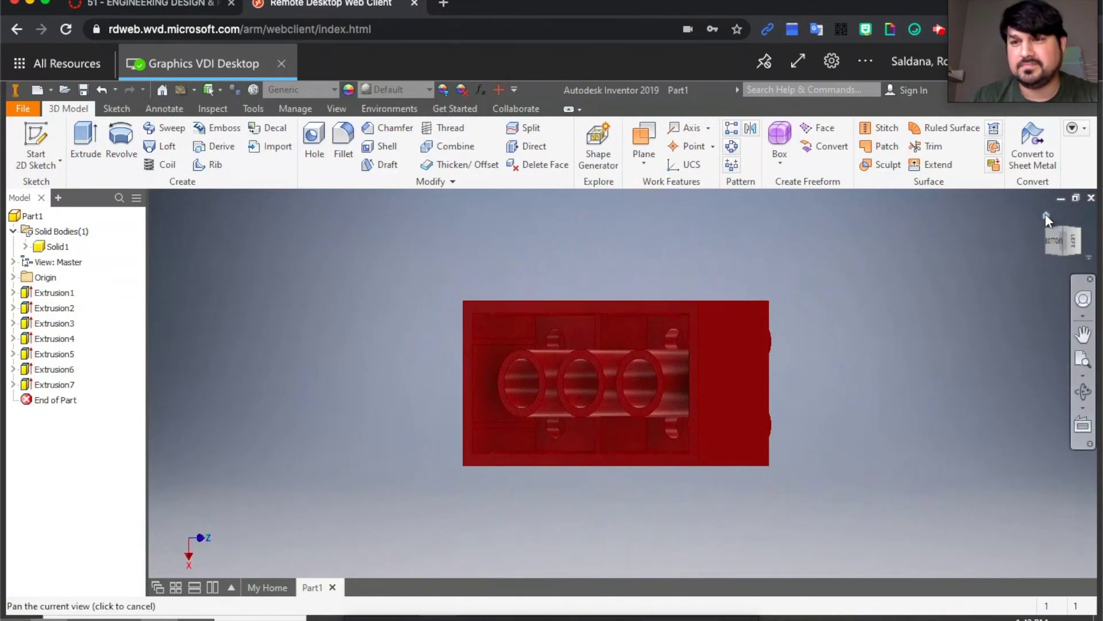
{"action": "left_click", "coordinate": [1046, 216]}
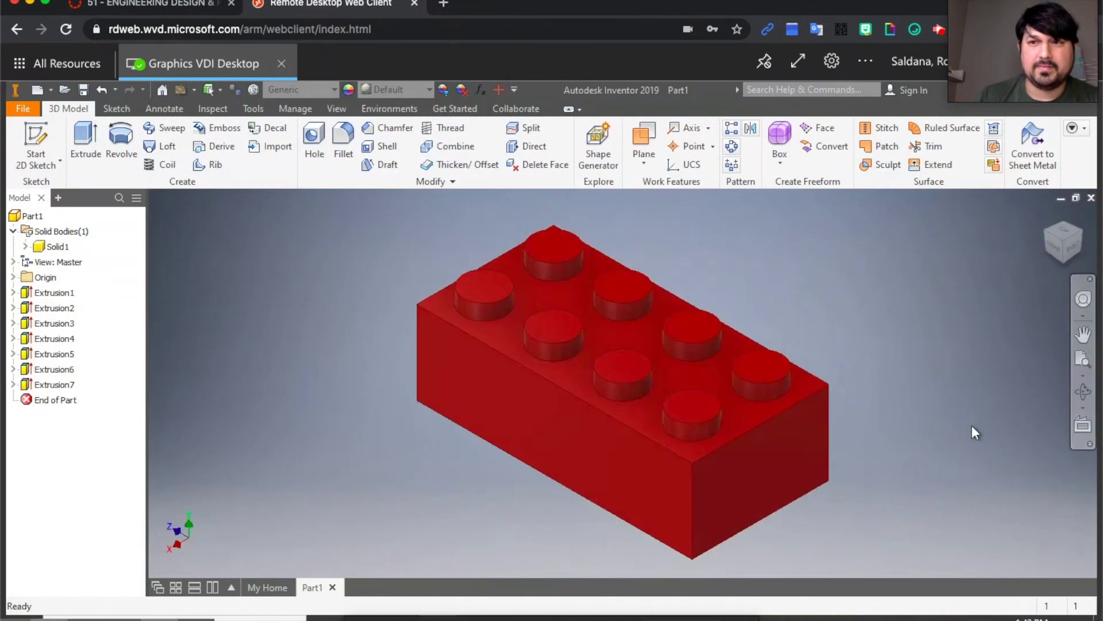